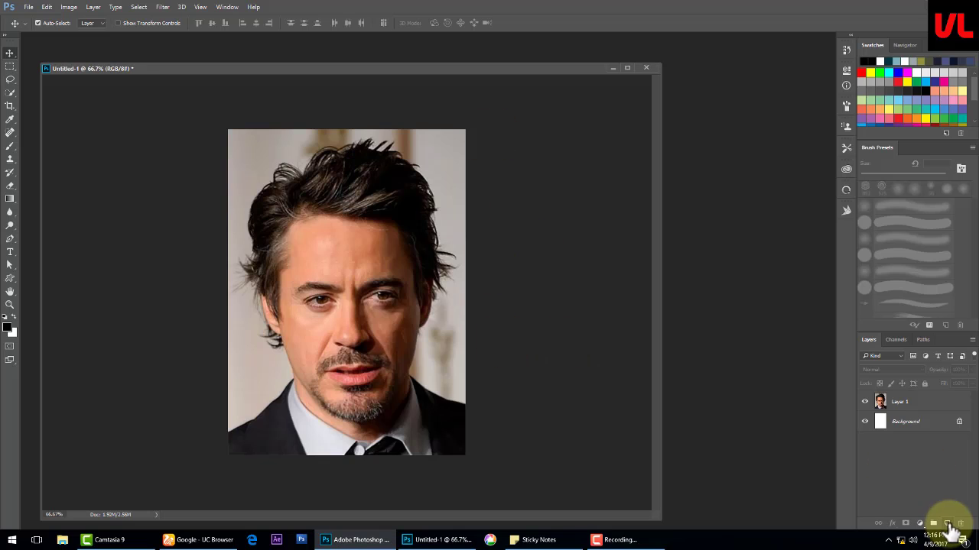
# - Fill Layer 2 with a peach skin colour sampled from the face and add a layer mask
pyautogui.click(946, 523)
pyautogui.click(10, 146)
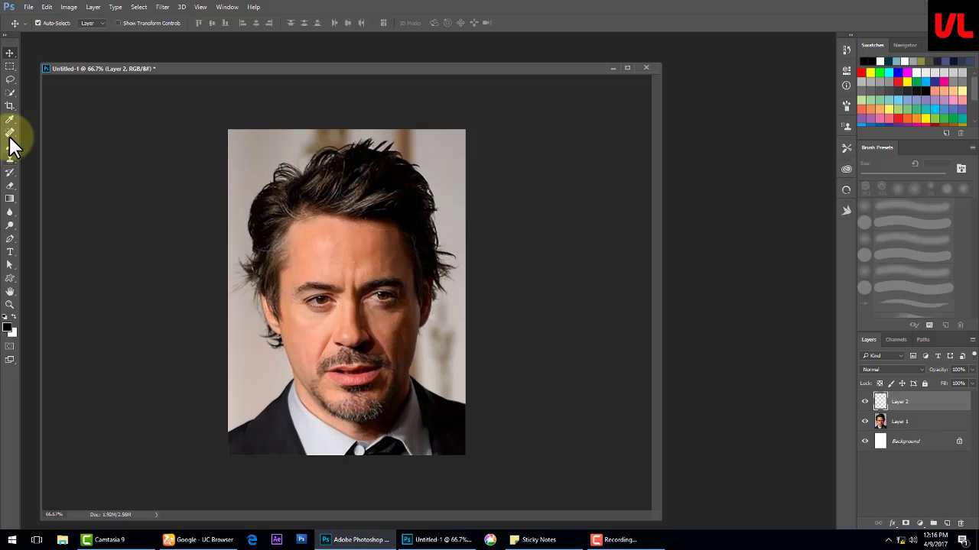
pyautogui.rightClick(407, 302)
pyautogui.moveTo(423, 234); pyautogui.dragTo(413, 233)
pyautogui.click(320, 241)
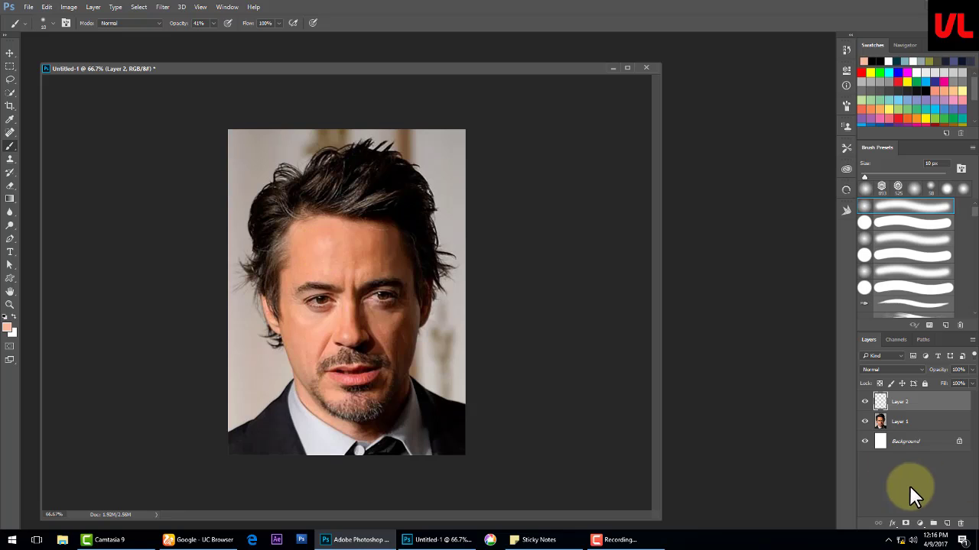
pyautogui.hotkey('alt', 'BackSpace')
pyautogui.click(905, 523)
pyautogui.click(865, 401)
# - Trace a Pen path from the left jaw around the chin and up the right jaw
pyautogui.click(10, 239)
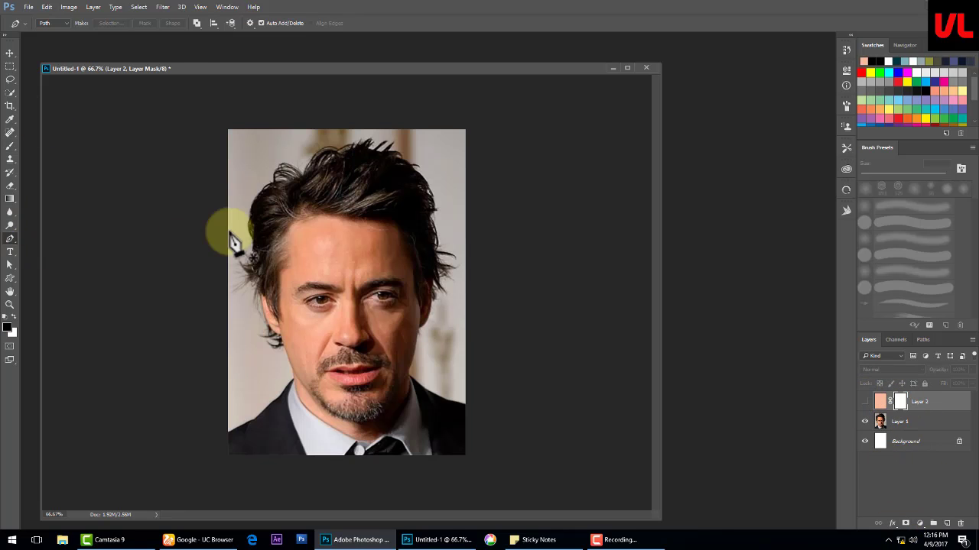
pyautogui.hotkey('ctrl', '+')
pyautogui.hotkey('ctrl', '+')
pyautogui.scroll(-5, 219, 328)
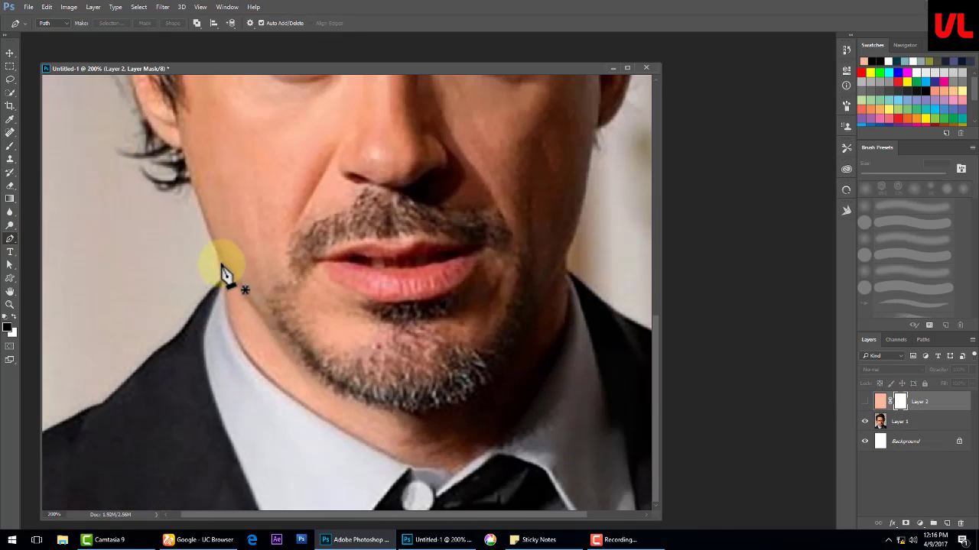
pyautogui.click(285, 335)
pyautogui.click(307, 359)
pyautogui.click(336, 385)
pyautogui.click(374, 398)
pyautogui.click(398, 403)
pyautogui.click(525, 348)
pyautogui.click(540, 320)
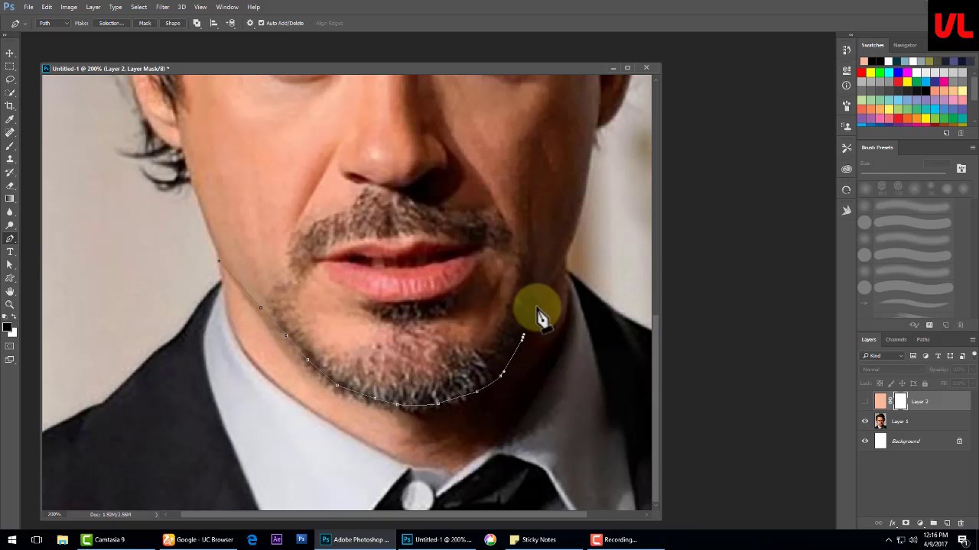
pyautogui.click(558, 288)
pyautogui.click(579, 237)
# - Continue the face path past the eye, down the ear edge, and along the jaw
pyautogui.hotkey('ctrl', '+')
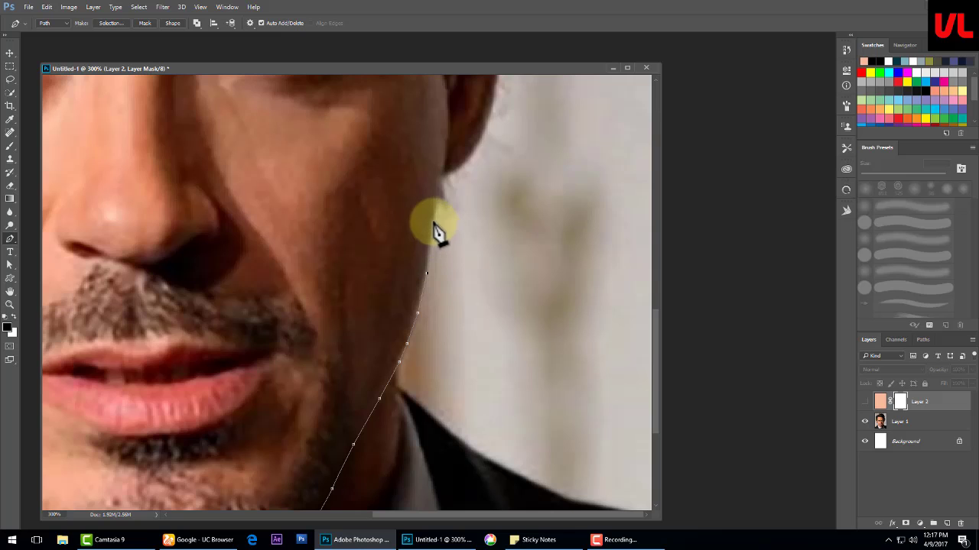
pyautogui.moveTo(398, 123); pyautogui.dragTo(399, 335)
pyautogui.click(448, 336)
pyautogui.click(444, 260)
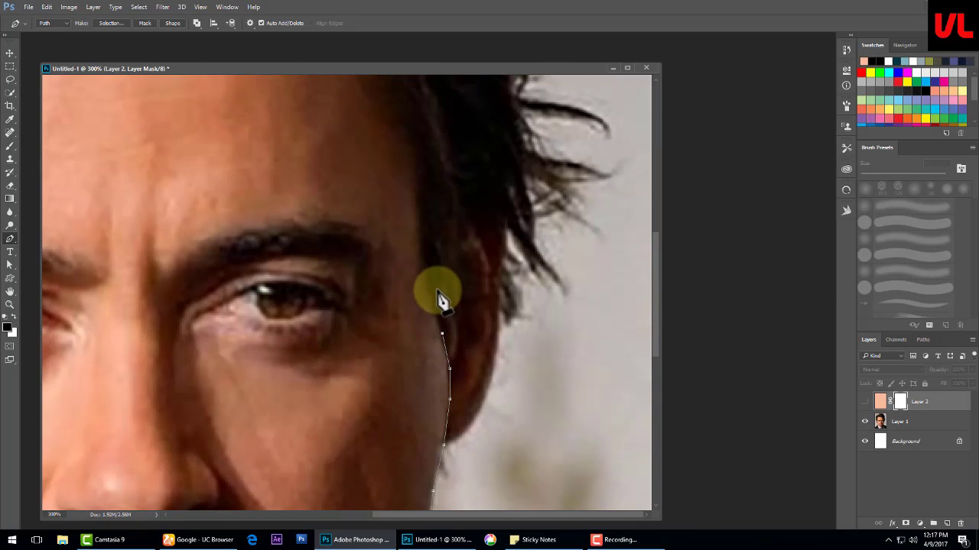
pyautogui.click(428, 224)
pyautogui.moveTo(436, 219)
pyautogui.mouseDown()
pyautogui.moveTo(684, 312)
pyautogui.moveTo(318, 263)
pyautogui.moveTo(214, 236)
pyautogui.mouseUp()
pyautogui.scroll(-3, 214, 236)
pyautogui.click(263, 265)
pyautogui.click(272, 303)
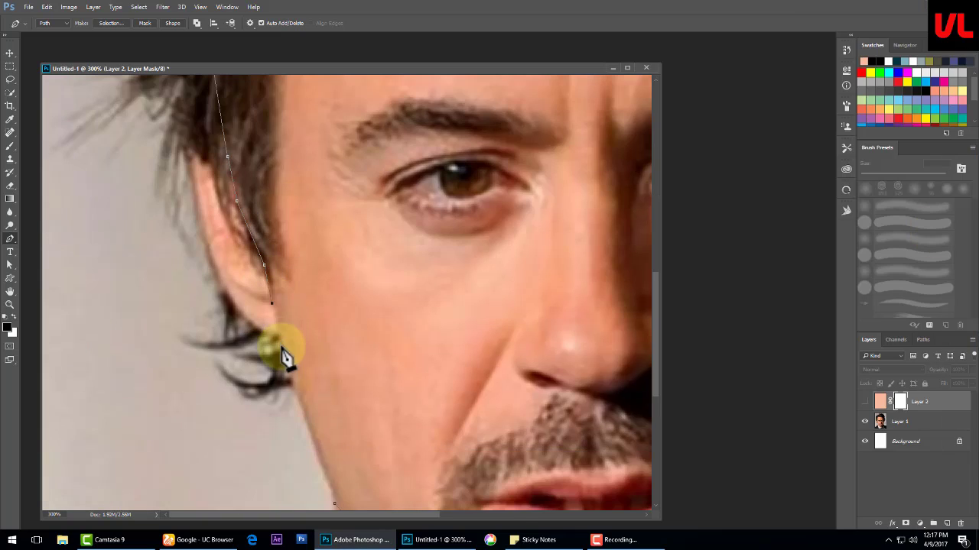
pyautogui.click(281, 346)
pyautogui.click(290, 383)
pyautogui.scroll(-3, 289, 367)
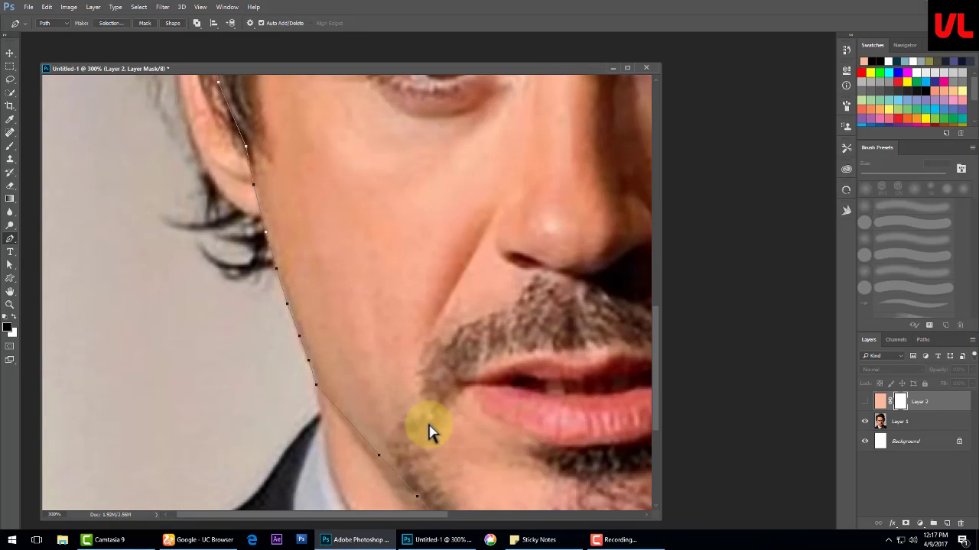
# - Turn the face path into a selection and fill Layer 2's mask with it
pyautogui.hotkey('ctrl', '1')
pyautogui.hotkey('ctrl', 'Return')
pyautogui.click(865, 402)
pyautogui.hotkey('alt', 'BackSpace')
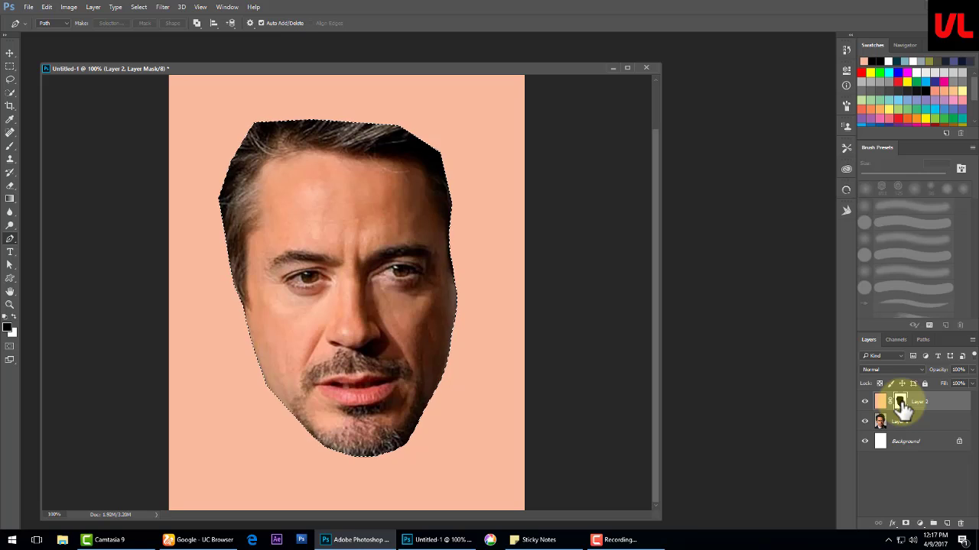
# - Invert Layer 2's mask so peach covers only the face, deselect, and set Multiply mode
pyautogui.hotkey('ctrl', 'z')
pyautogui.hotkey('ctrl', 'shift', 'i')
pyautogui.hotkey('alt', 'BackSpace')
pyautogui.hotkey('ctrl', 'd')
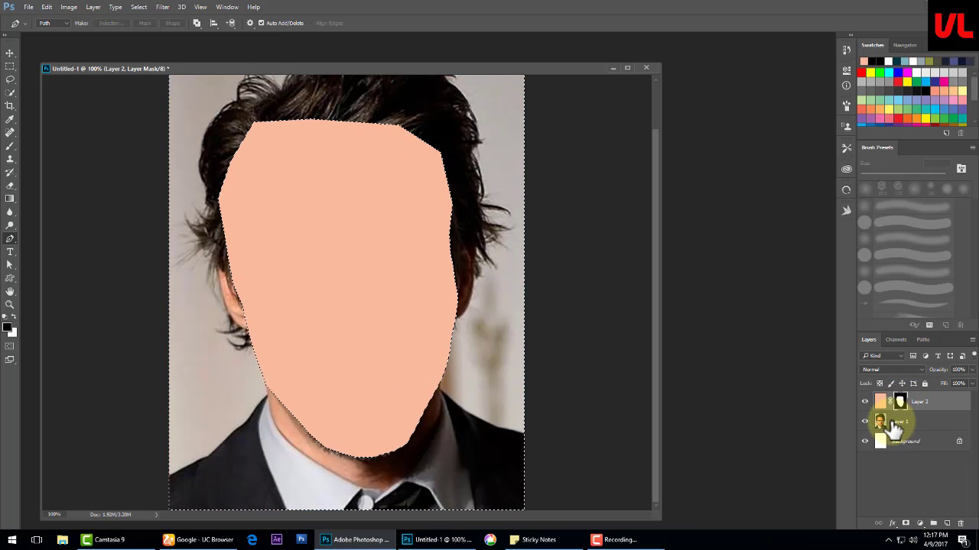
pyautogui.click(880, 401)
pyautogui.click(891, 369)
pyautogui.click(878, 224)
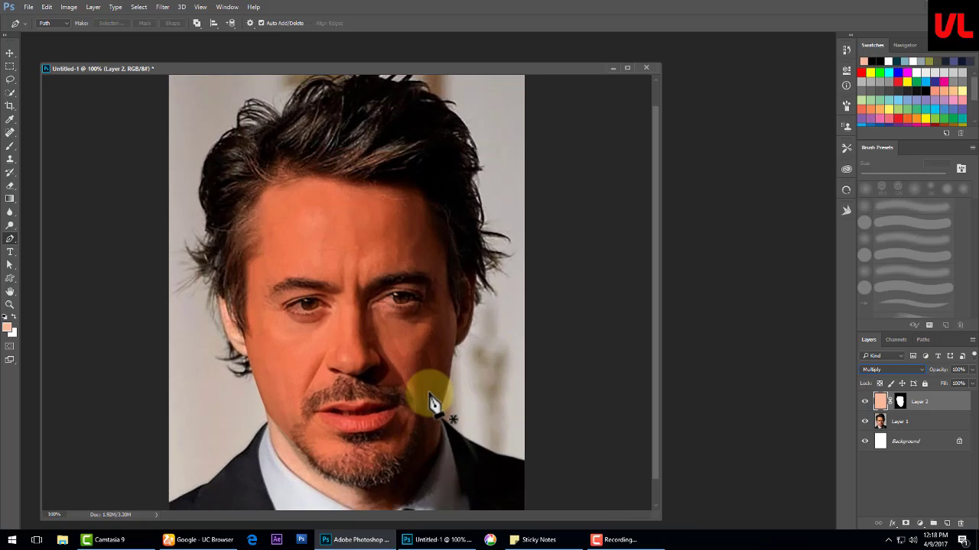
# - Hide the peach layer and sample a shadow brown from the face at 200% zoom
pyautogui.hotkey('ctrl', '+')
pyautogui.click(865, 402)
pyautogui.click(10, 120)
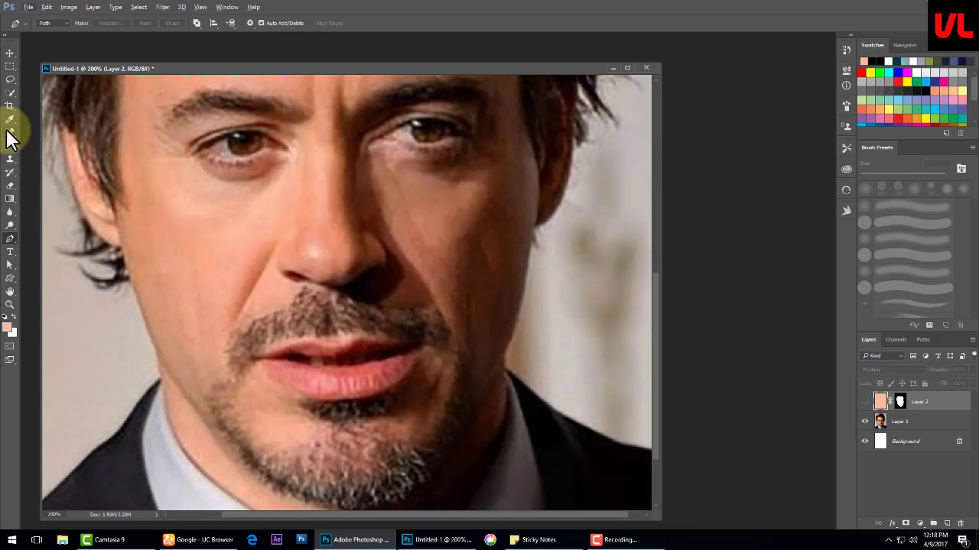
pyautogui.moveTo(467, 268); pyautogui.dragTo(455, 262)
# - Add Layer 3 filled with the sampled brown, then hide it
pyautogui.click(946, 523)
pyautogui.hotkey('alt', 'BackSpace')
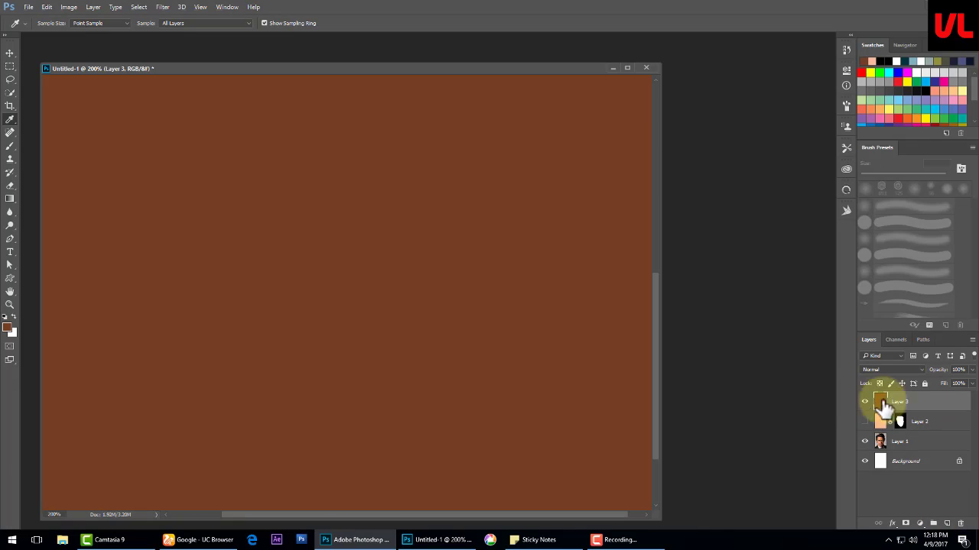
pyautogui.click(865, 403)
# - Start a Pen path along the right cheek shadow up toward the eye
pyautogui.click(10, 238)
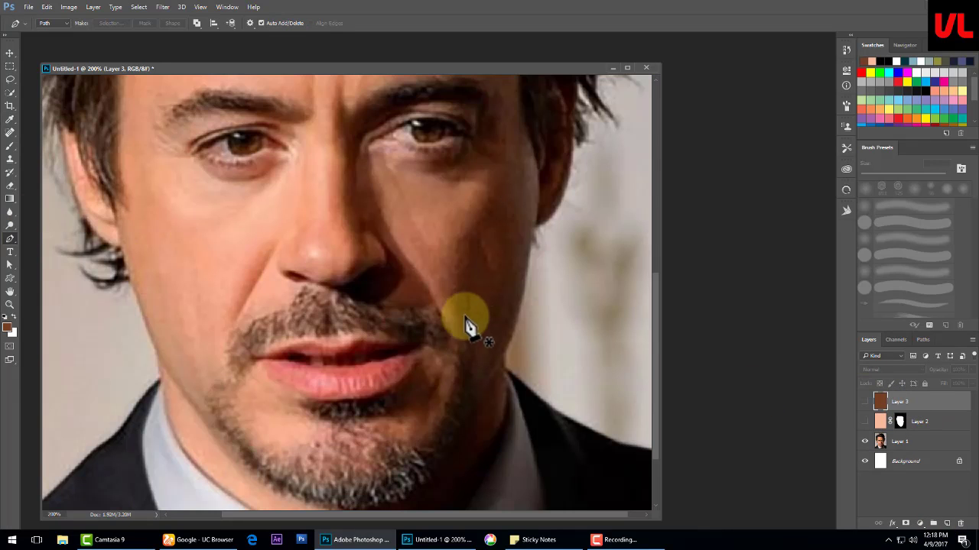
pyautogui.click(453, 318)
pyautogui.click(447, 268)
pyautogui.click(452, 245)
pyautogui.click(469, 222)
pyautogui.click(485, 194)
pyautogui.moveTo(490, 175); pyautogui.dragTo(466, 267)
pyautogui.click(465, 263)
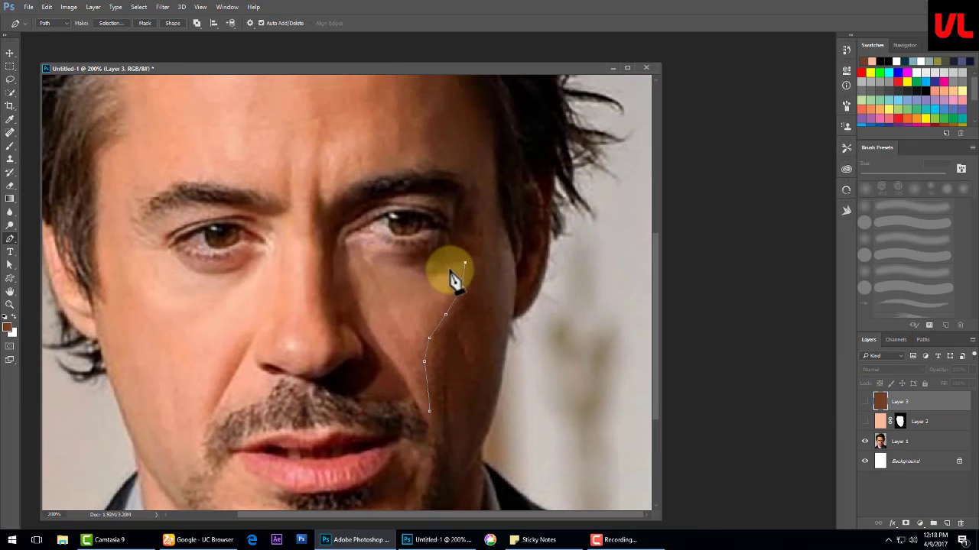
pyautogui.click(430, 275)
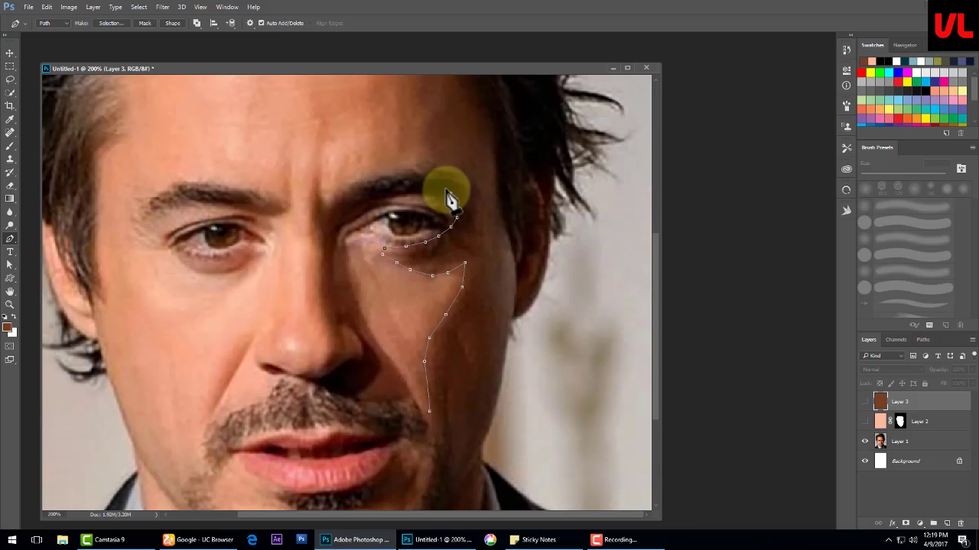
# - Extend the shadow path around the eye and eyebrow, then down the temple and right edge
pyautogui.moveTo(399, 140); pyautogui.dragTo(408, 273)
pyautogui.click(429, 278)
pyautogui.click(405, 211)
pyautogui.click(404, 167)
pyautogui.click(408, 137)
pyautogui.click(462, 156)
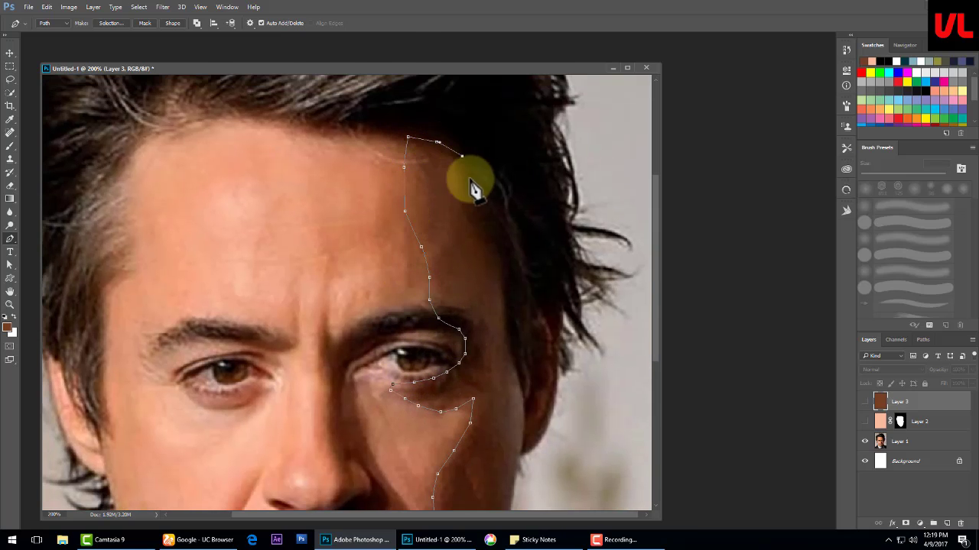
pyautogui.click(479, 193)
pyautogui.click(490, 222)
pyautogui.click(501, 258)
pyautogui.click(505, 281)
pyautogui.click(504, 305)
pyautogui.click(507, 327)
# - Run the shadow path down the jawline to the chin
pyautogui.moveTo(525, 403); pyautogui.dragTo(517, 259)
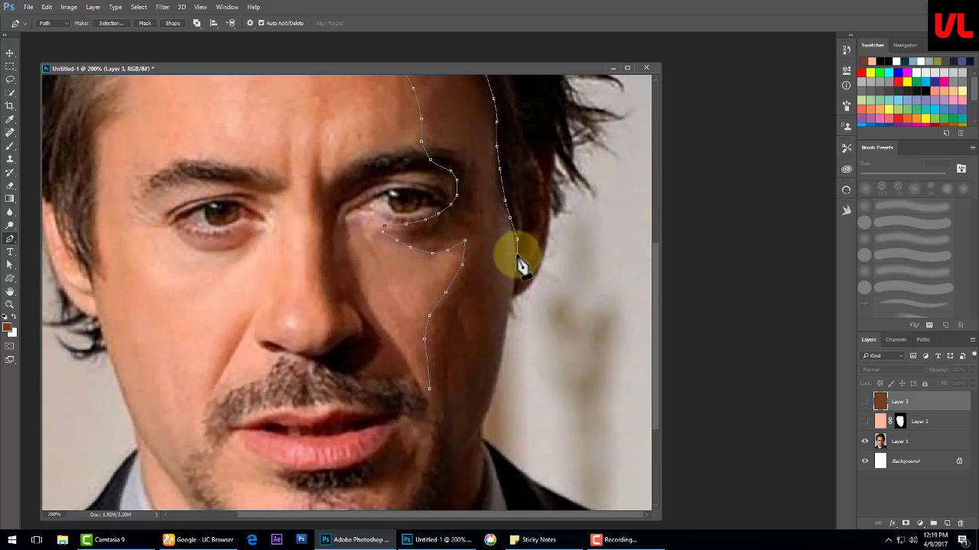
pyautogui.click(510, 304)
pyautogui.click(506, 329)
pyautogui.click(501, 354)
pyautogui.click(497, 377)
pyautogui.scroll(-3, 490, 336)
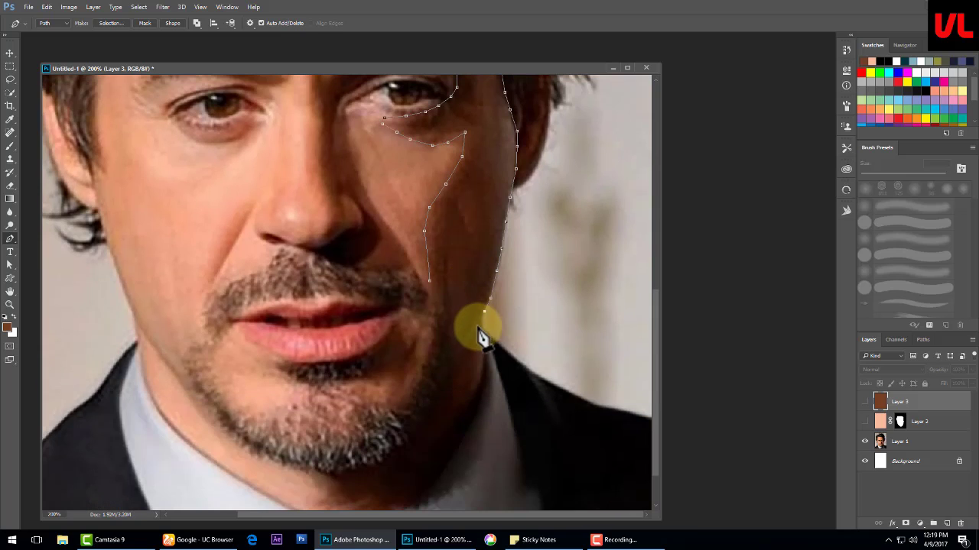
pyautogui.click(478, 329)
pyautogui.click(464, 350)
pyautogui.click(453, 370)
pyautogui.click(435, 400)
pyautogui.click(418, 422)
pyautogui.click(400, 444)
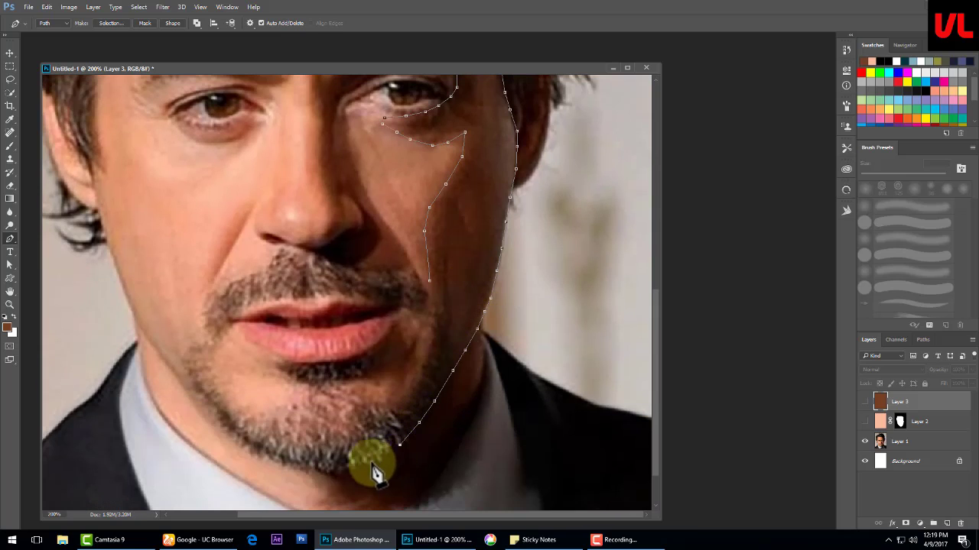
# - Close the shadow path back up toward the cheek and make it a selection
pyautogui.click(335, 445)
pyautogui.click(342, 436)
pyautogui.click(374, 419)
pyautogui.click(395, 404)
pyautogui.click(412, 386)
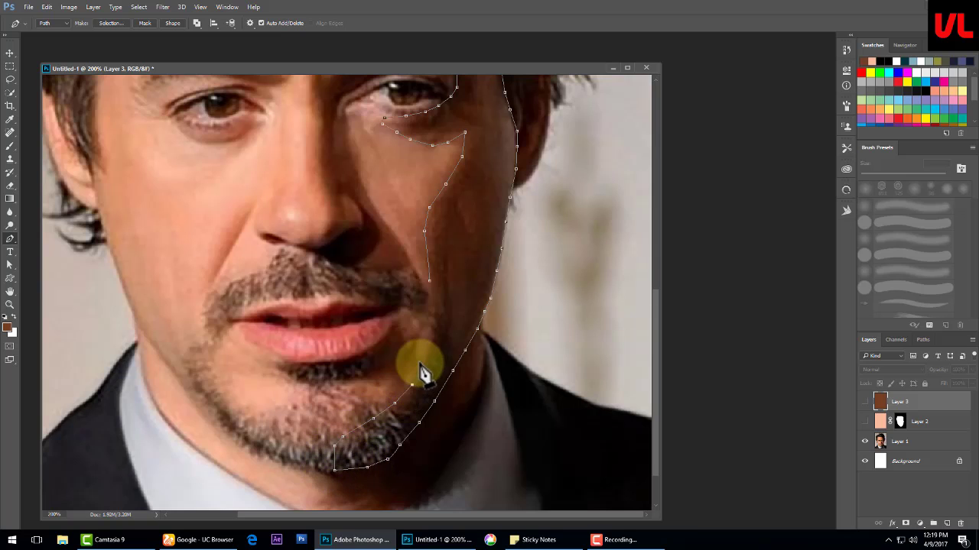
pyautogui.hotkey('ctrl', 'Return')
# - Show the brown layer, undo an accidental black fill, and mask it to the shadow selection
pyautogui.click(864, 402)
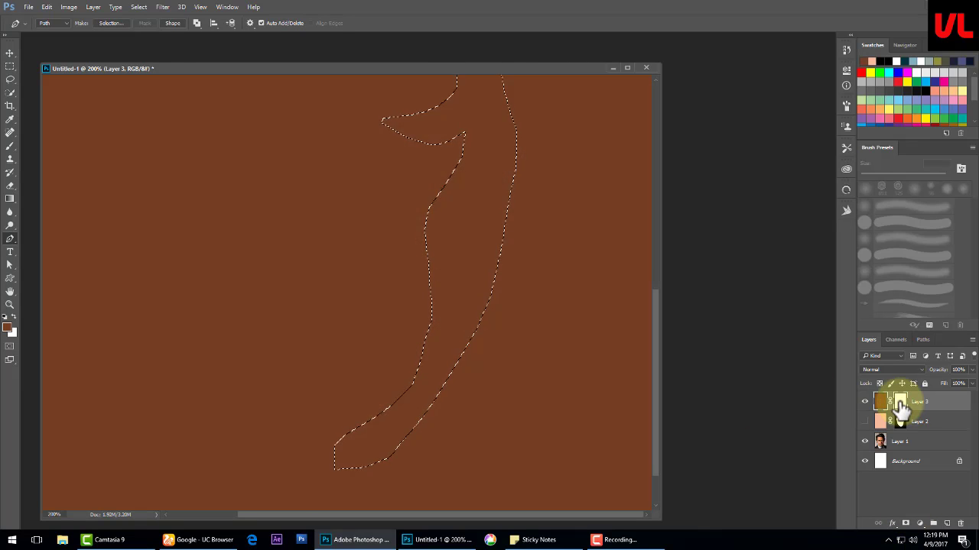
pyautogui.press('d')
pyautogui.hotkey('alt', 'BackSpace')
pyautogui.hotkey('ctrl', 'z')
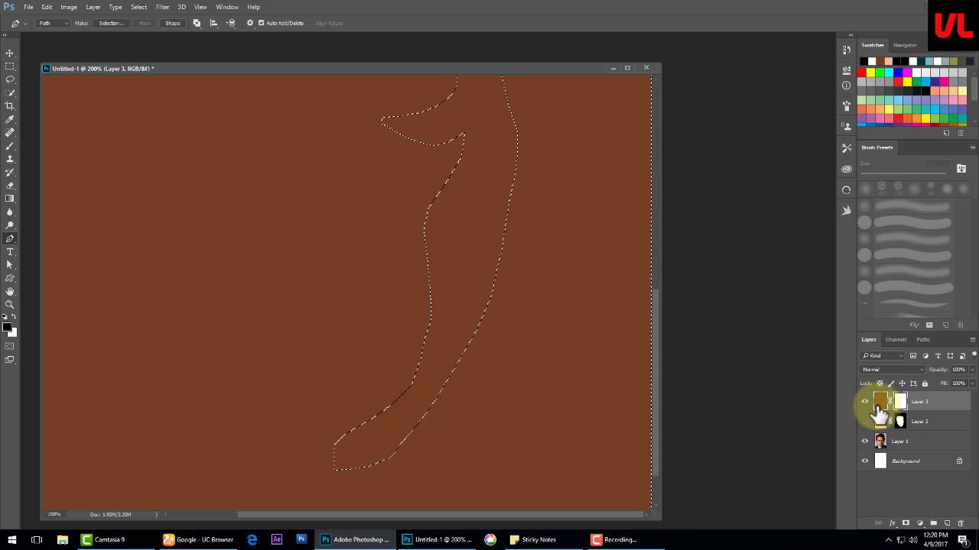
pyautogui.click(906, 523)
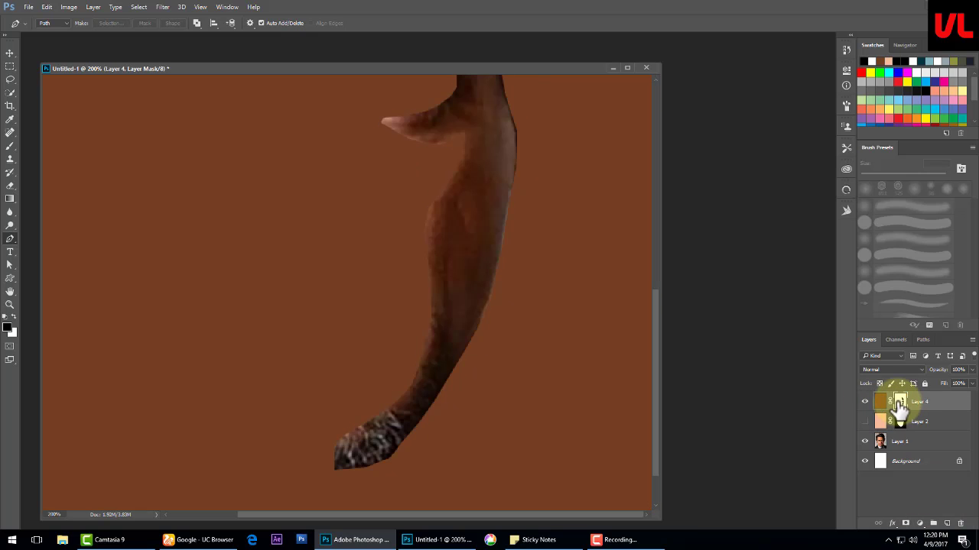
# - Check the shadow mask, then set the shadow layer to Multiply at 36% opacity
pyautogui.keyDown('alt'); pyautogui.click(901, 403); pyautogui.keyUp('alt')
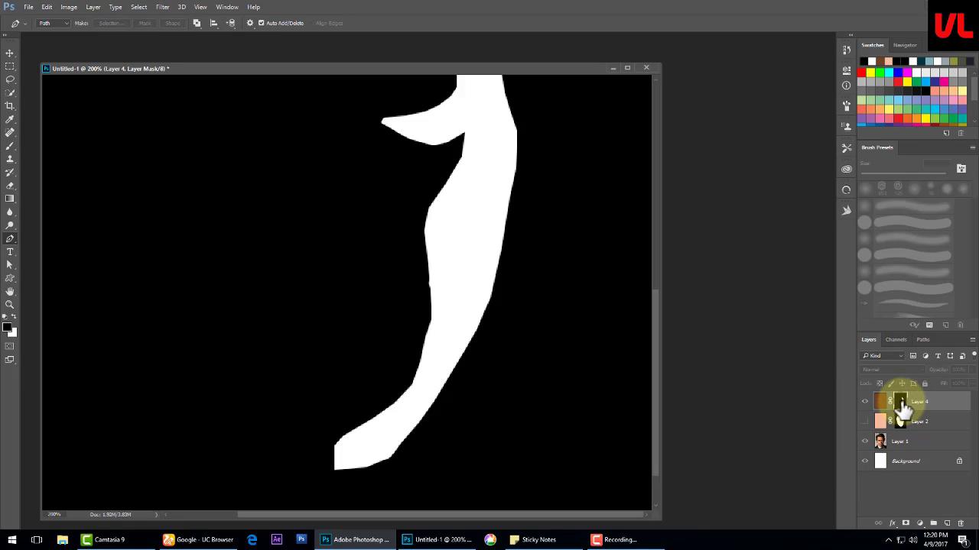
pyautogui.click(865, 422)
pyautogui.hotkey('ctrl', '-')
pyautogui.hotkey('ctrl', '-')
pyautogui.click(880, 401)
pyautogui.click(891, 369)
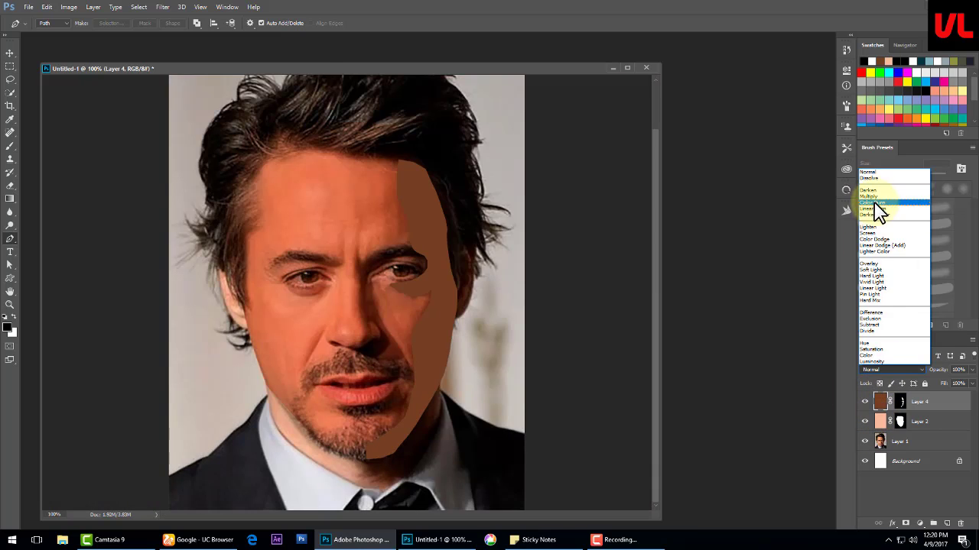
pyautogui.click(875, 195)
pyautogui.moveTo(947, 370); pyautogui.dragTo(928, 376)
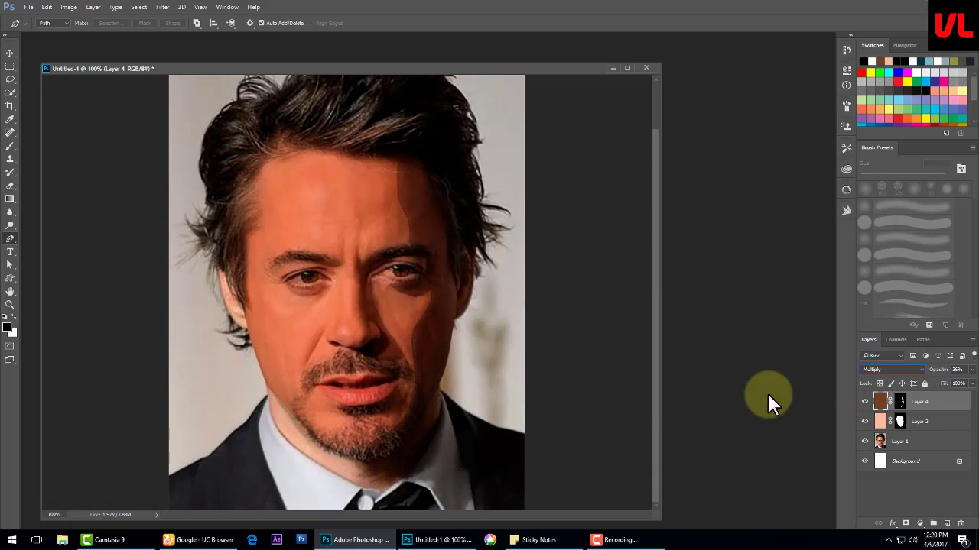
# - Duplicate the shadow layer into Layer 4 copy and view the copy's mask
pyautogui.hotkey('ctrl', '+')
pyautogui.moveTo(880, 400); pyautogui.dragTo(946, 523)
pyautogui.keyDown('alt'); pyautogui.click(900, 402); pyautogui.keyUp('alt')
# - Fill Layer 4 copy's mask with black and start the shadow outline from the brow down the nose bridge
pyautogui.hotkey('alt', 'BackSpace')
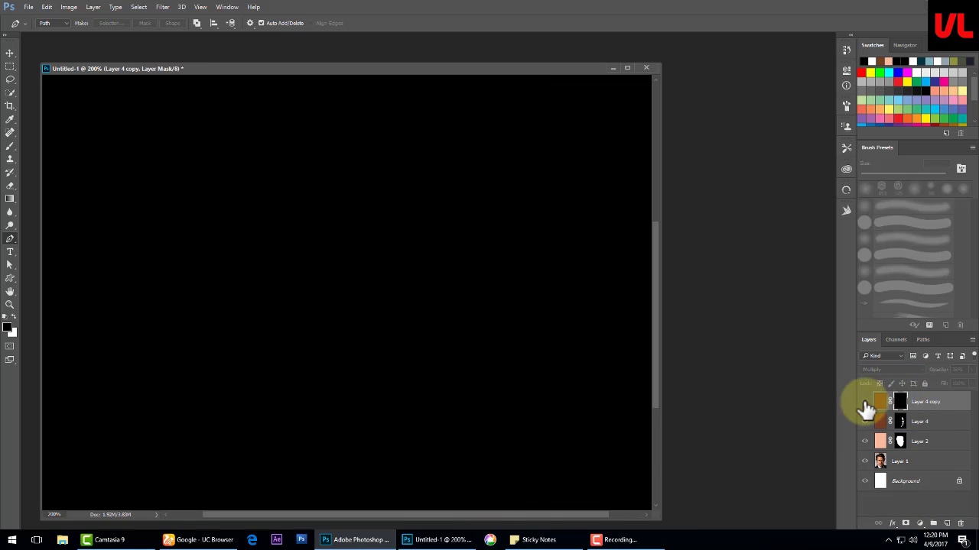
pyautogui.keyDown('alt'); pyautogui.click(901, 402); pyautogui.keyUp('alt')
pyautogui.hotkey('ctrl', '+')
pyautogui.moveTo(373, 233); pyautogui.dragTo(382, 299)
pyautogui.click(372, 162)
pyautogui.click(367, 189)
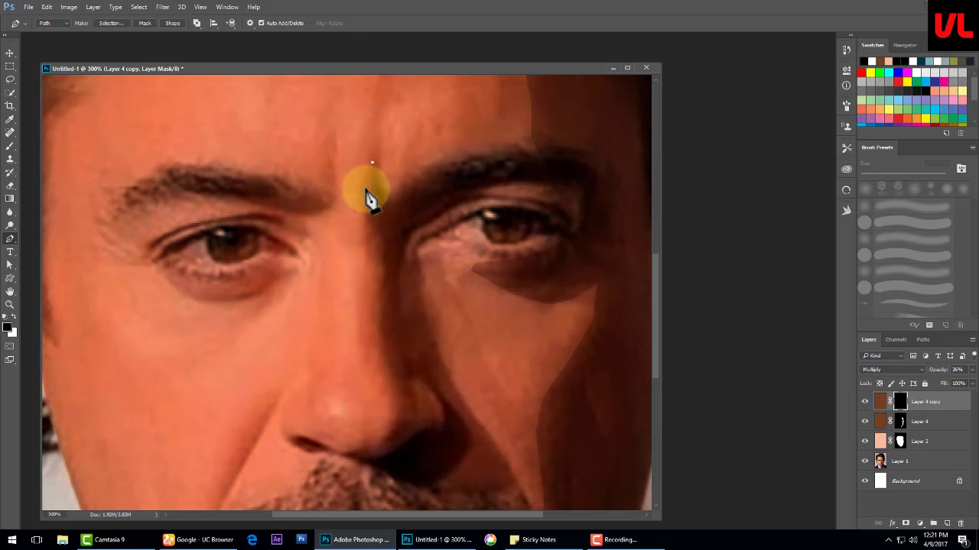
pyautogui.click(366, 242)
pyautogui.click(377, 286)
pyautogui.click(379, 353)
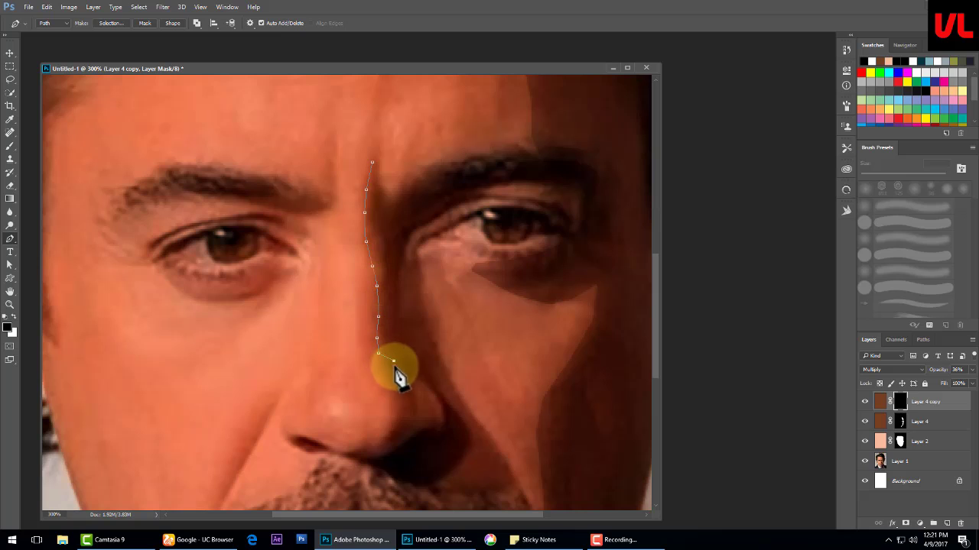
pyautogui.click(405, 433)
pyautogui.click(417, 416)
pyautogui.click(417, 398)
# - Continue the shadow outline along the nose base, moustache and up the cheek
pyautogui.moveTo(396, 426); pyautogui.dragTo(382, 313)
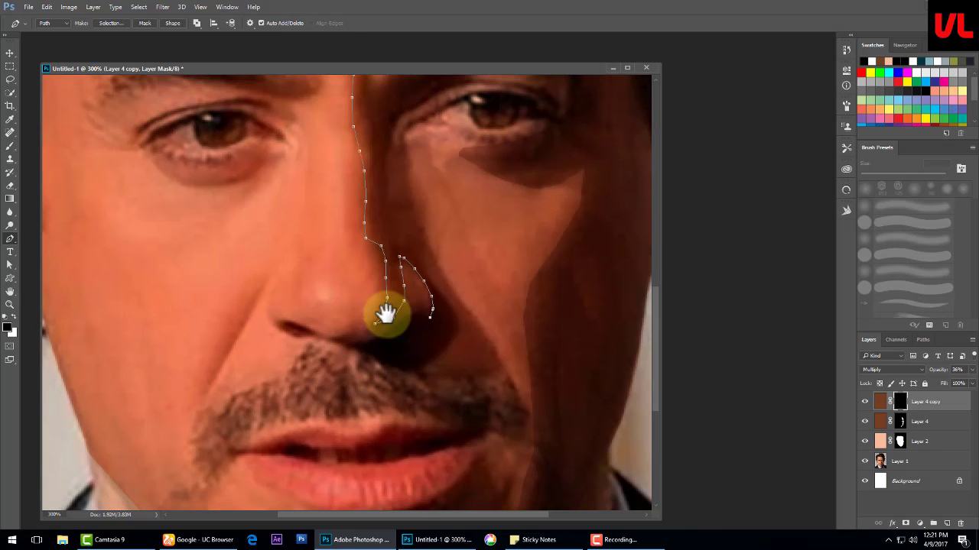
pyautogui.click(432, 308)
pyautogui.click(414, 328)
pyautogui.click(355, 347)
pyautogui.click(436, 393)
pyautogui.click(478, 422)
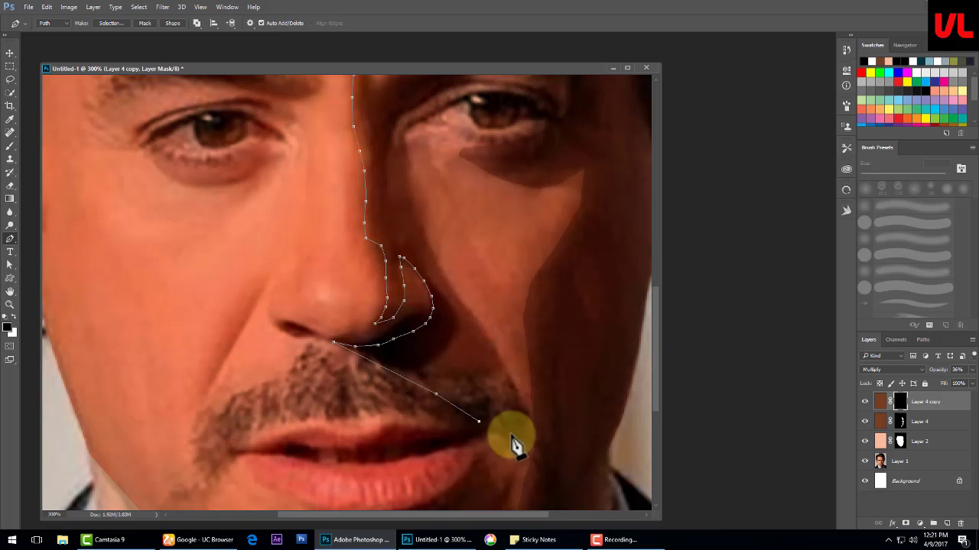
pyautogui.click(503, 370)
pyautogui.click(489, 340)
pyautogui.click(473, 311)
pyautogui.click(437, 262)
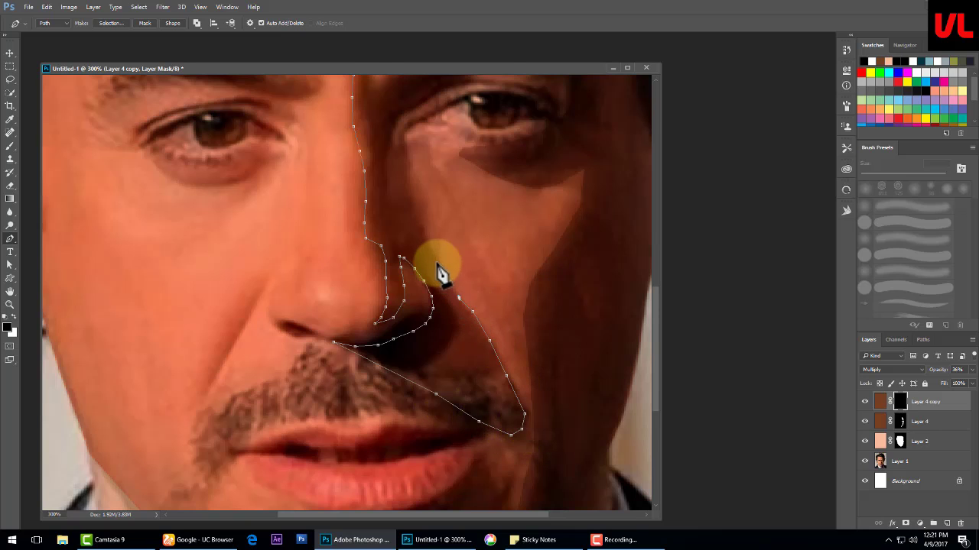
# - Run the outline up the nose side and along the eyebrow, closing it at the start
pyautogui.moveTo(417, 218); pyautogui.dragTo(436, 360)
pyautogui.click(435, 342)
pyautogui.click(432, 315)
pyautogui.click(426, 246)
pyautogui.click(461, 227)
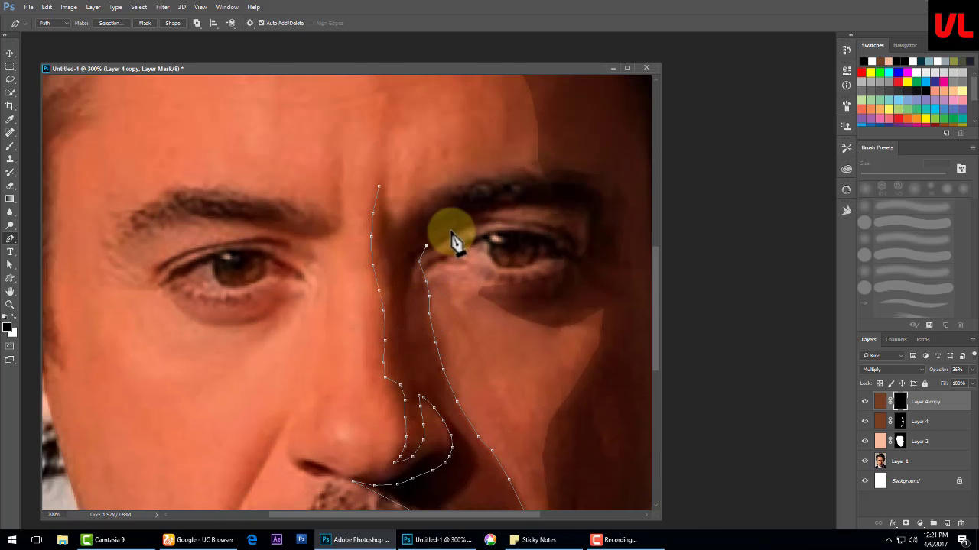
pyautogui.click(522, 206)
pyautogui.click(444, 198)
pyautogui.click(395, 215)
pyautogui.click(380, 186)
# - Reveal the traced nose-side shadow in Layer 4 copy's mask and check the shading without the photo
pyautogui.hotkey('ctrl', 'Return')
pyautogui.hotkey('ctrl', '1')
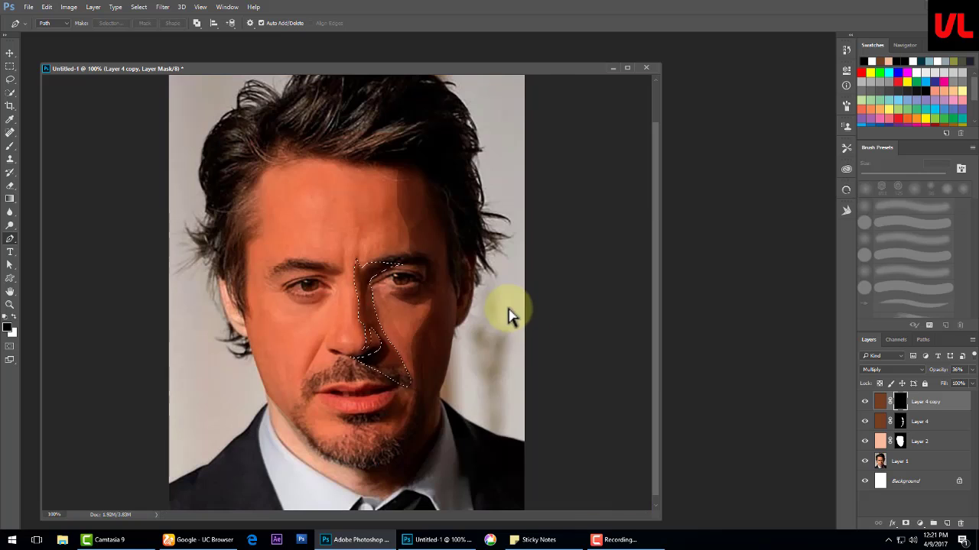
pyautogui.keyDown('alt'); pyautogui.click(900, 401); pyautogui.keyUp('alt')
pyautogui.hotkey('ctrl', 'BackSpace')
pyautogui.click(885, 370)
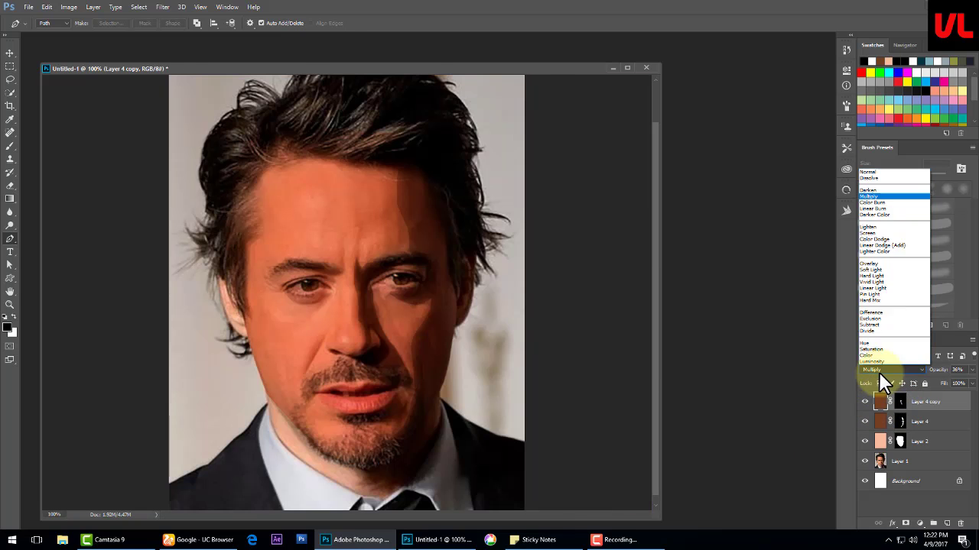
pyautogui.click(865, 461)
pyautogui.click(864, 462)
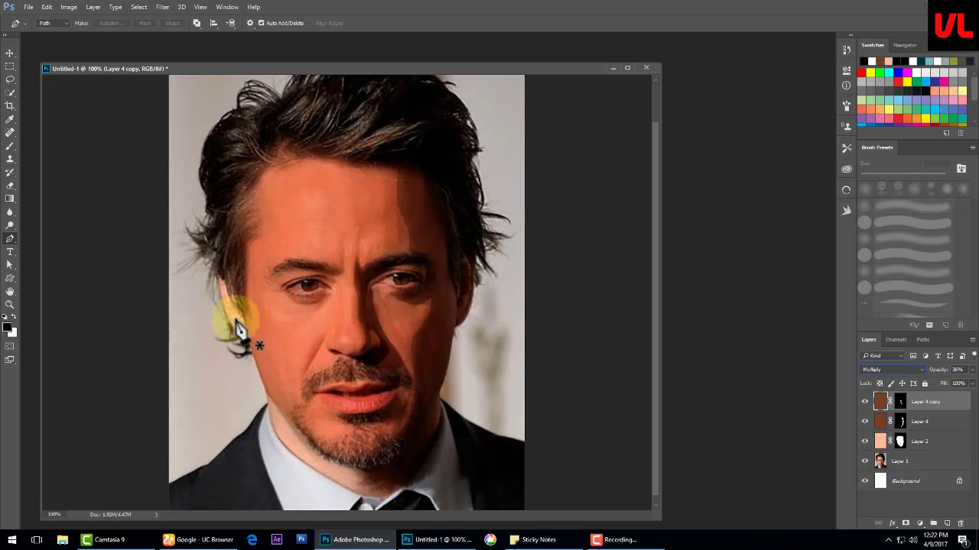
# - Create Layer 5 filled with a dark red sampled from the nostril, adjust its hue/saturation, and hide it
pyautogui.hotkey('ctrl', '+')
pyautogui.click(10, 145)
pyautogui.keyDown('alt'); pyautogui.click(328, 405); pyautogui.keyUp('alt')
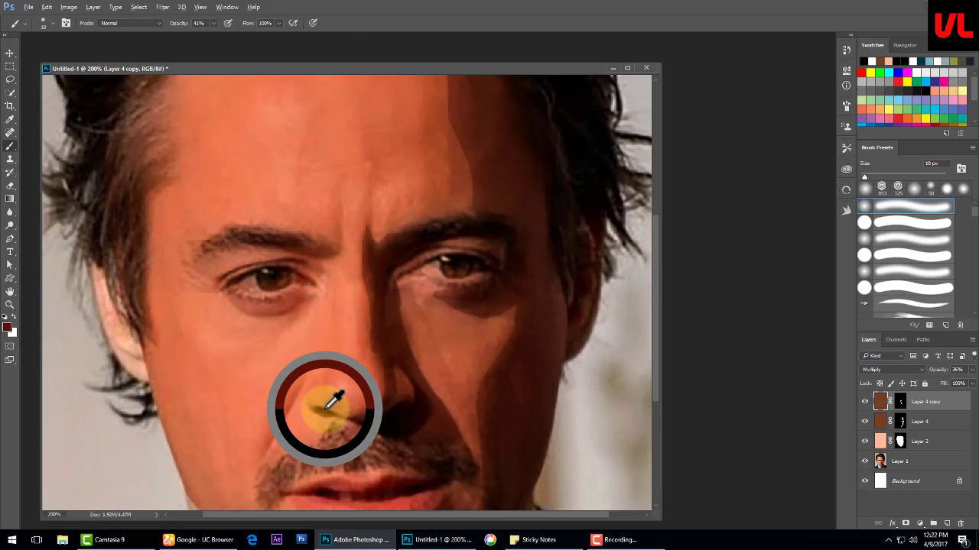
pyautogui.click(947, 524)
pyautogui.hotkey('alt', 'BackSpace')
pyautogui.hotkey('ctrl', 'u')
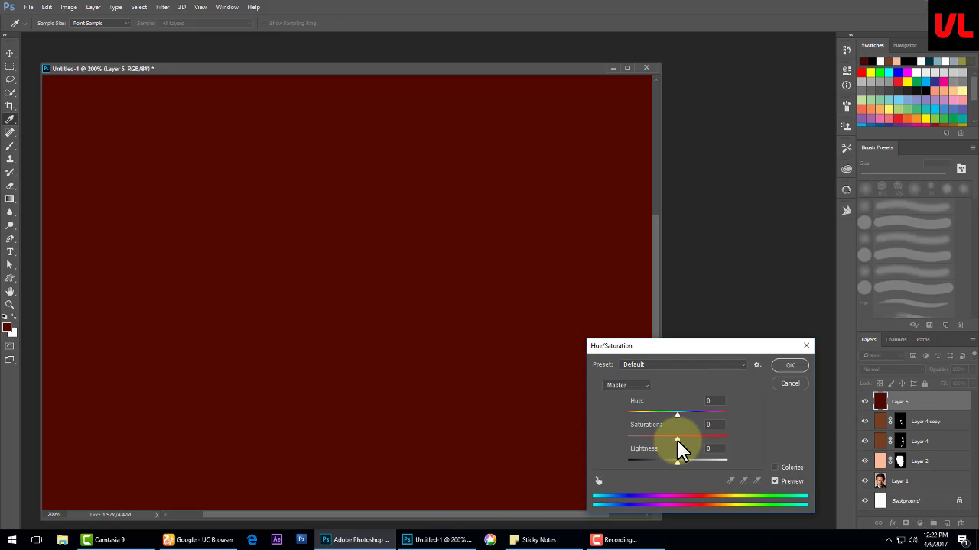
pyautogui.press('Return')
pyautogui.click(865, 402)
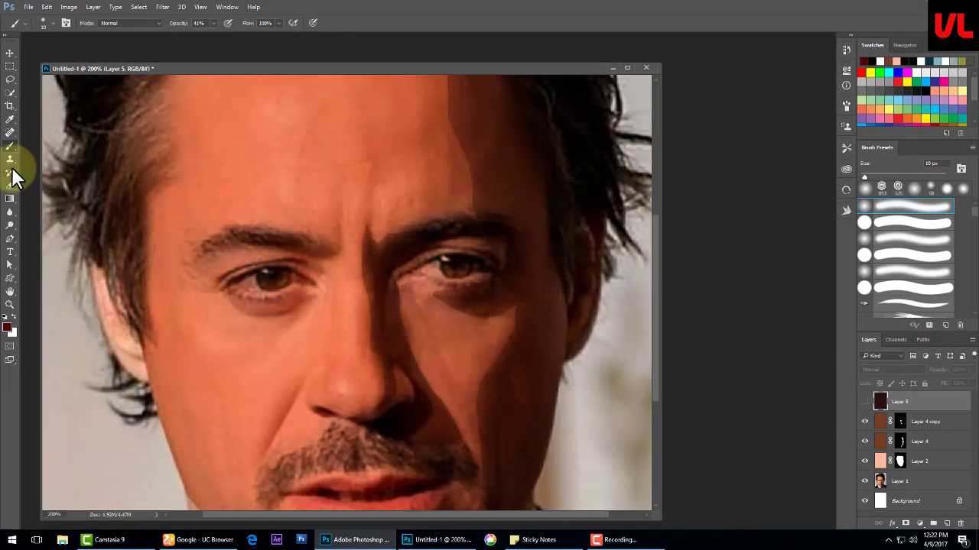
# - Save the document as Untitled-1.psd in the ps_tute folder on drive E:
pyautogui.hotkey('ctrl', 'shift', 's')
pyautogui.click(53, 321)
pyautogui.doubleClick(344, 88)
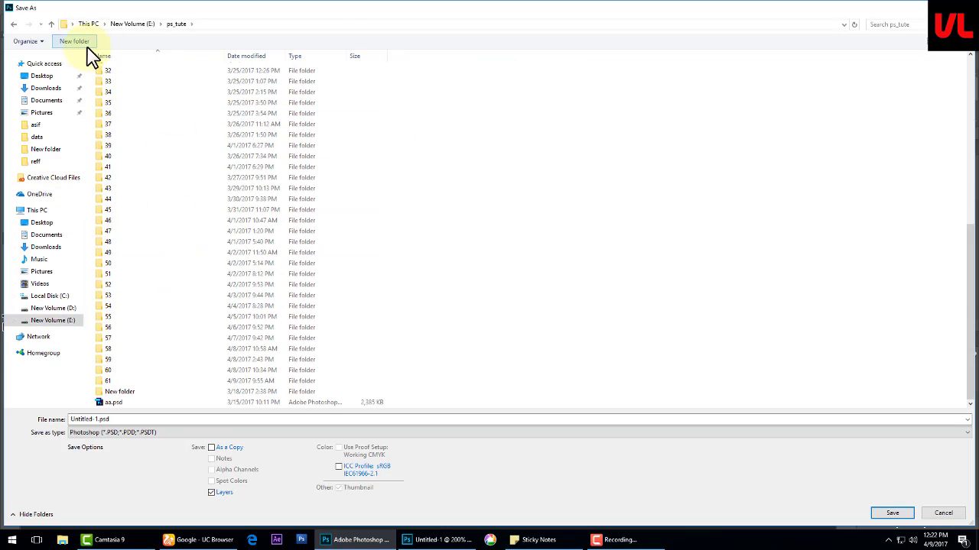
pyautogui.click(891, 513)
pyautogui.click(598, 168)
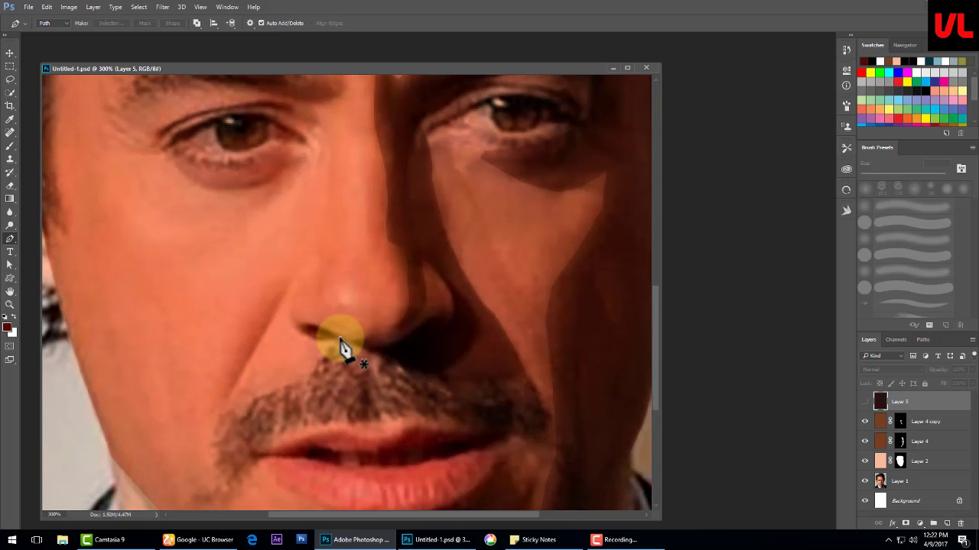
# - Outline both nostrils and mask the dark layer to those nostril shapes
pyautogui.click(341, 343)
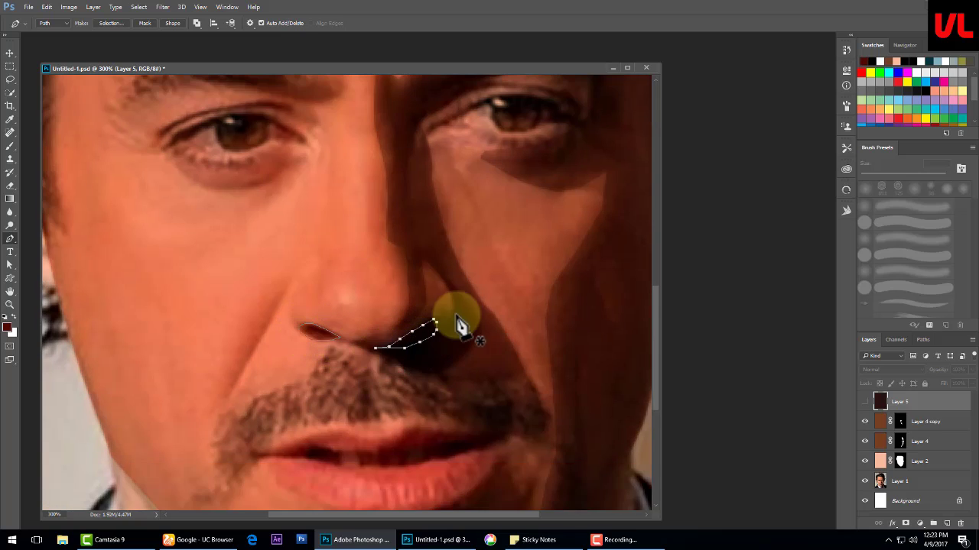
pyautogui.click(432, 262)
pyautogui.click(479, 325)
pyautogui.click(464, 358)
pyautogui.click(441, 371)
pyautogui.click(389, 352)
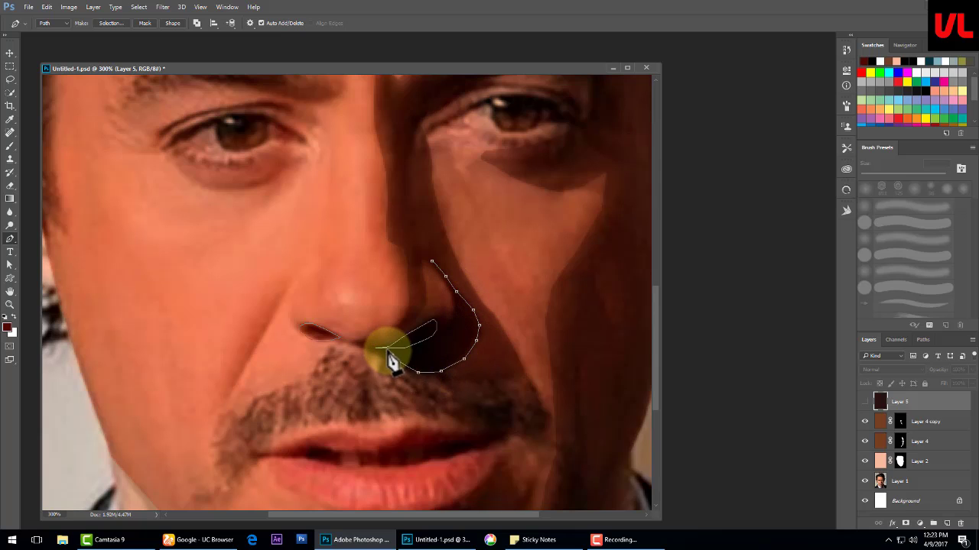
pyautogui.click(446, 332)
pyautogui.click(432, 262)
pyautogui.hotkey('ctrl', 'Return')
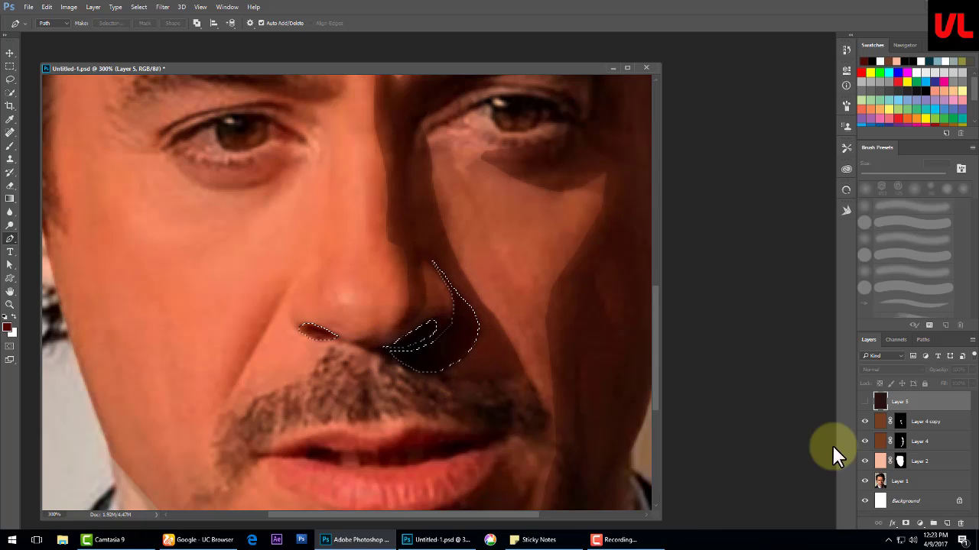
pyautogui.click(904, 532)
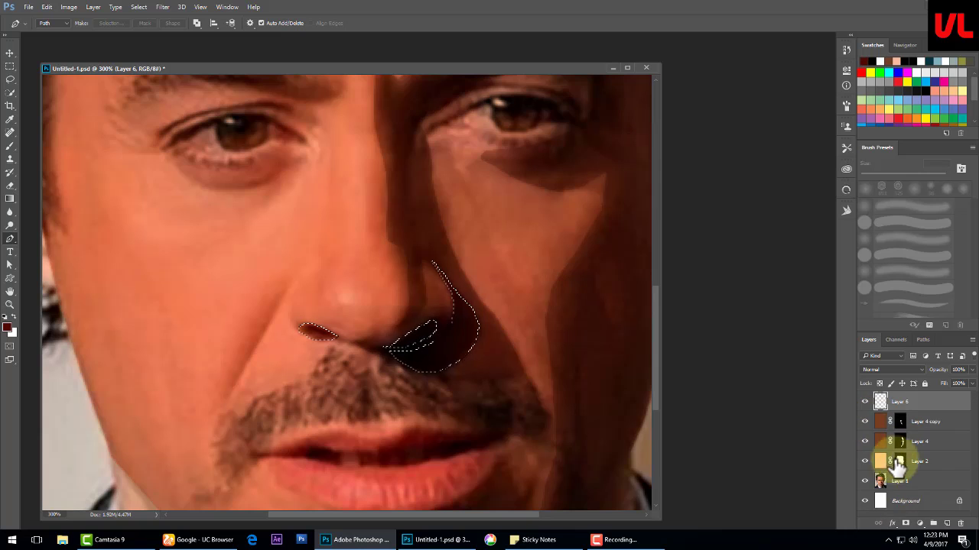
# - Reorder the dark nostril layer in the stack, check it against the photo, and add a new layer
pyautogui.click(866, 421)
pyautogui.moveTo(875, 425); pyautogui.dragTo(888, 516)
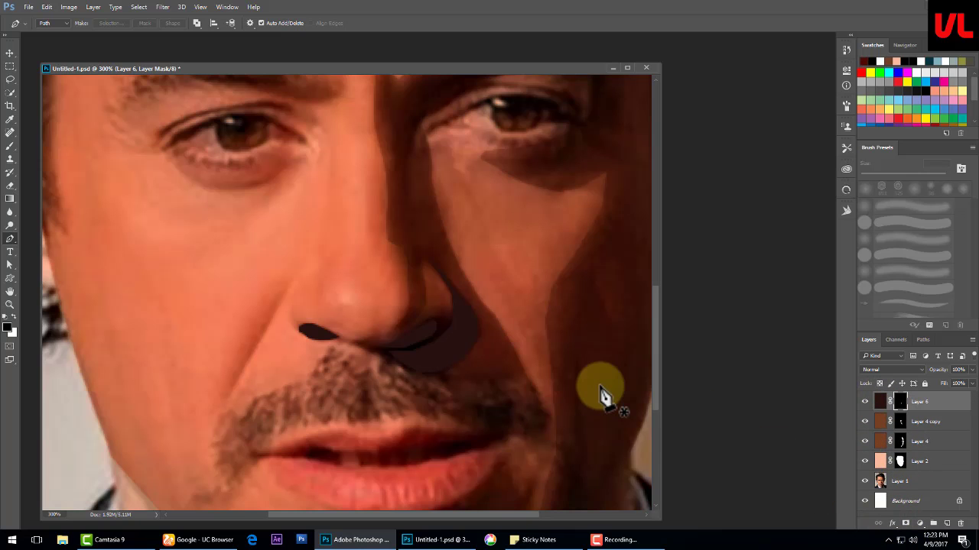
pyautogui.hotkey('ctrl', '-')
pyautogui.click(865, 481)
pyautogui.moveTo(425, 241); pyautogui.dragTo(453, 370)
pyautogui.hotkey('ctrl', 'shift', 'alt', 'n')
# - Fill the new Layer 7 with black, trace the left eyebrow, and hide the colour layers
pyautogui.hotkey('alt', 'BackSpace')
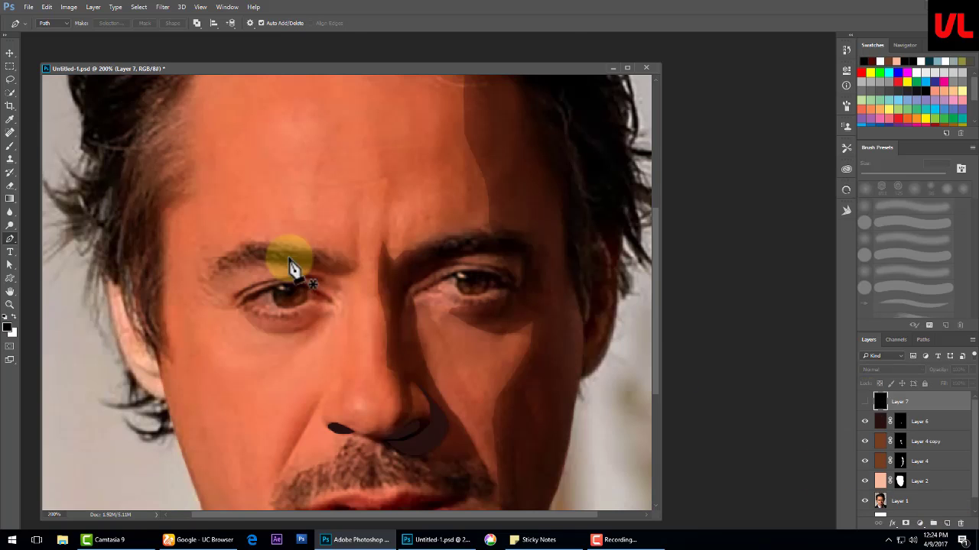
pyautogui.click(336, 275)
pyautogui.click(313, 269)
pyautogui.click(264, 263)
pyautogui.click(202, 287)
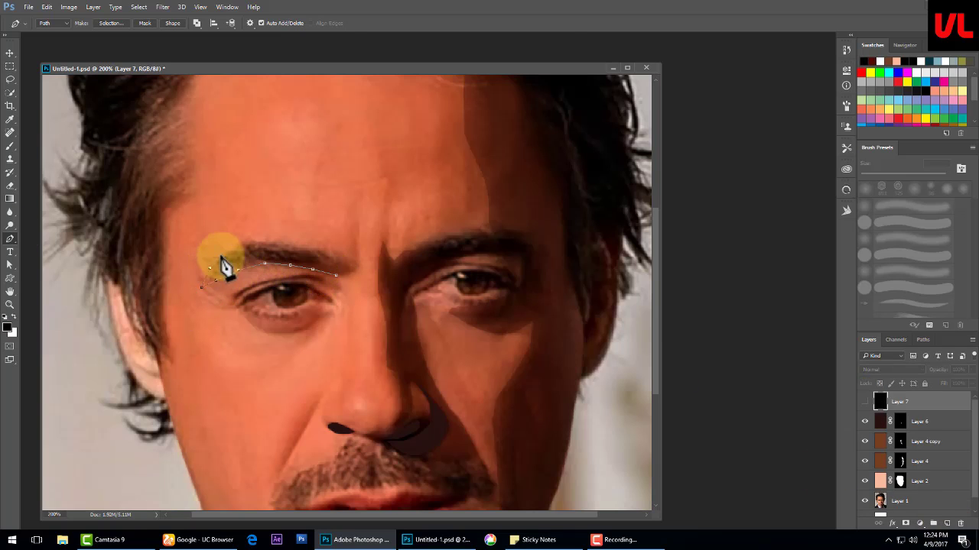
pyautogui.click(296, 245)
pyautogui.click(316, 249)
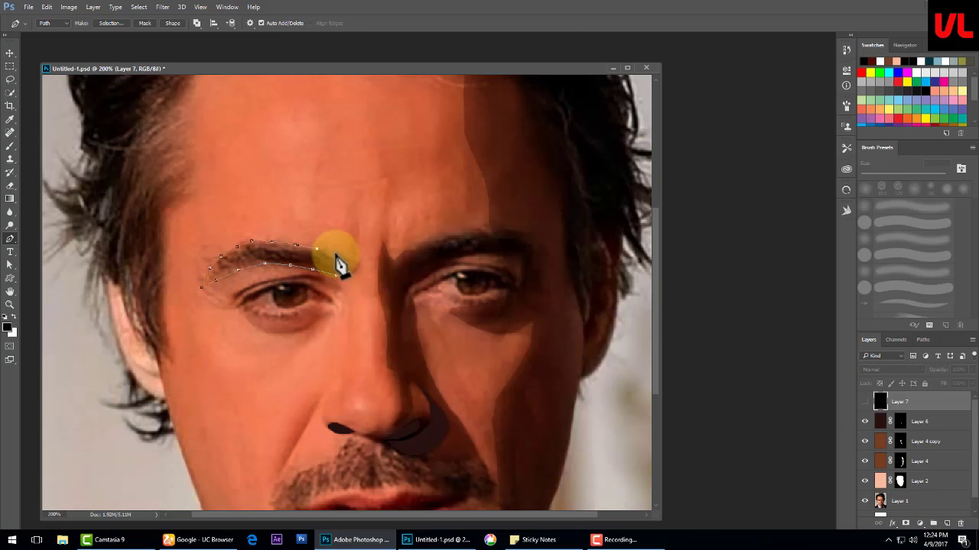
pyautogui.moveTo(865, 422); pyautogui.dragTo(864, 481)
# - Trace the right eyebrow and mask Layer 7's black to both eyebrows
pyautogui.click(424, 268)
pyautogui.click(442, 260)
pyautogui.click(466, 255)
pyautogui.click(491, 252)
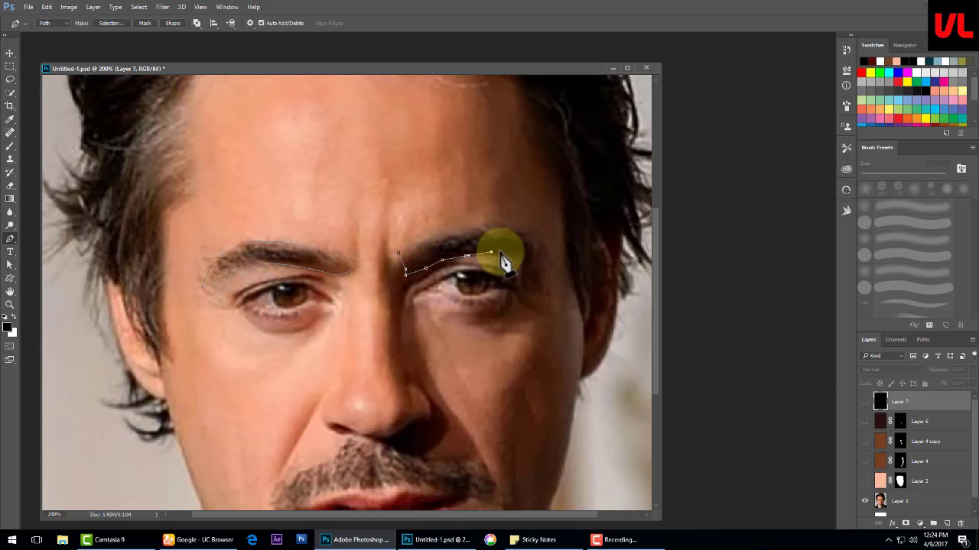
pyautogui.click(514, 231)
pyautogui.click(490, 229)
pyautogui.click(457, 230)
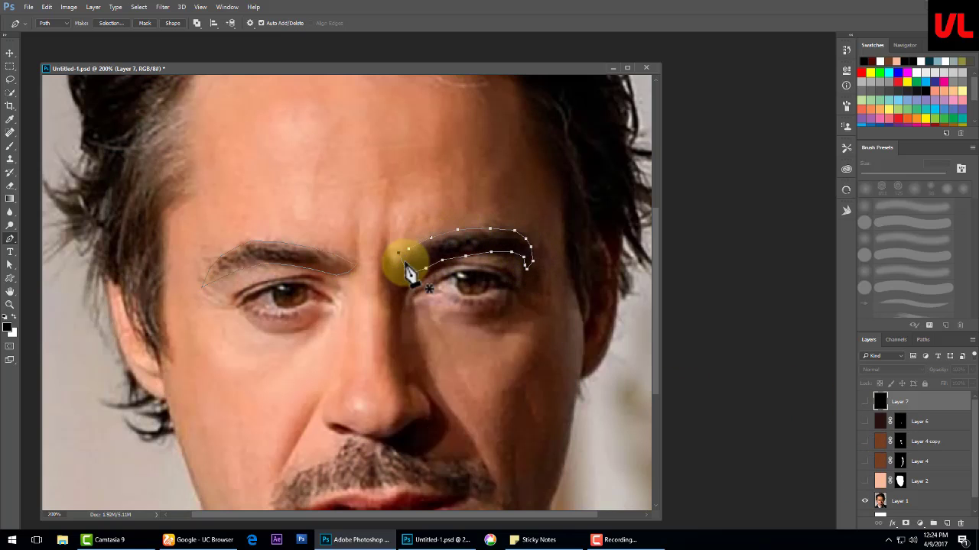
pyautogui.hotkey('ctrl', 'Return')
pyautogui.click(905, 524)
pyautogui.click(865, 402)
# - Add a black-filled Layer 8 masked to a traced moustache shape above the lip
pyautogui.moveTo(351, 427); pyautogui.dragTo(382, 274)
pyautogui.hotkey('ctrl', 'shift', 'alt', 'n')
pyautogui.hotkey('alt', 'BackSpace')
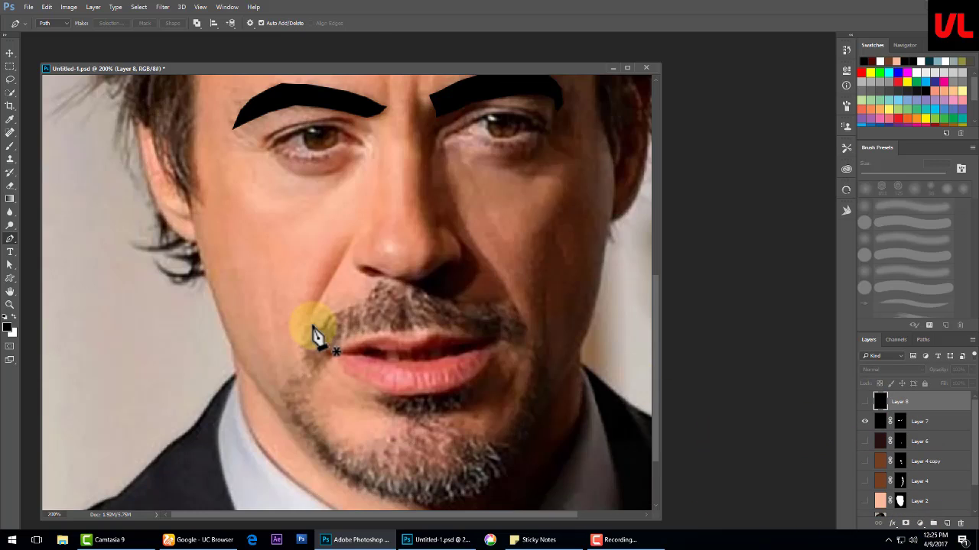
pyautogui.moveTo(413, 286)
pyautogui.mouseDown()
pyautogui.moveTo(498, 310)
pyautogui.moveTo(525, 336)
pyautogui.moveTo(420, 328)
pyautogui.mouseUp()
pyautogui.moveTo(350, 337); pyautogui.dragTo(305, 366)
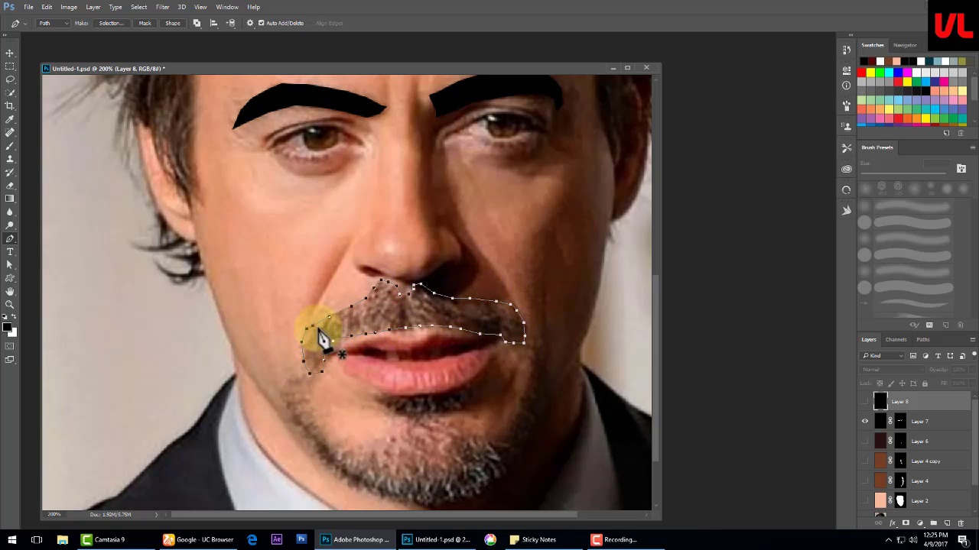
pyautogui.hotkey('ctrl', 'Return')
pyautogui.click(864, 401)
pyautogui.click(905, 523)
# - Hide the moustache and eyebrow layers and add a black-filled Layer 9 for the beard
pyautogui.scroll(-3, 566, 375)
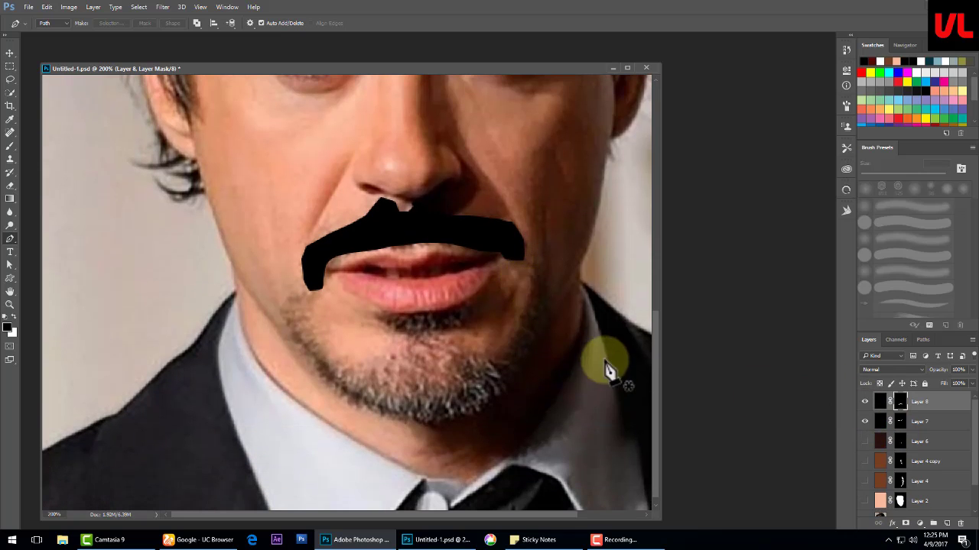
pyautogui.click(865, 402)
pyautogui.click(865, 421)
pyautogui.click(947, 523)
pyautogui.hotkey('alt', 'BackSpace')
# - Mask Layer 9's black to a beard outline traced along the jaw, chin and lower lip
pyautogui.click(864, 401)
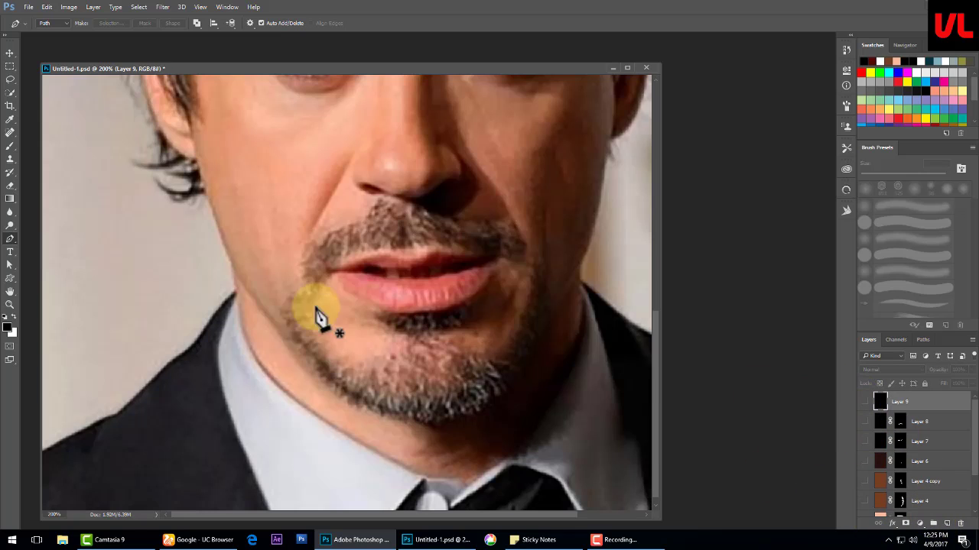
pyautogui.moveTo(294, 302)
pyautogui.mouseDown()
pyautogui.moveTo(299, 360)
pyautogui.moveTo(406, 431)
pyautogui.moveTo(512, 393)
pyautogui.moveTo(552, 331)
pyautogui.moveTo(546, 266)
pyautogui.moveTo(516, 323)
pyautogui.moveTo(467, 350)
pyautogui.mouseUp()
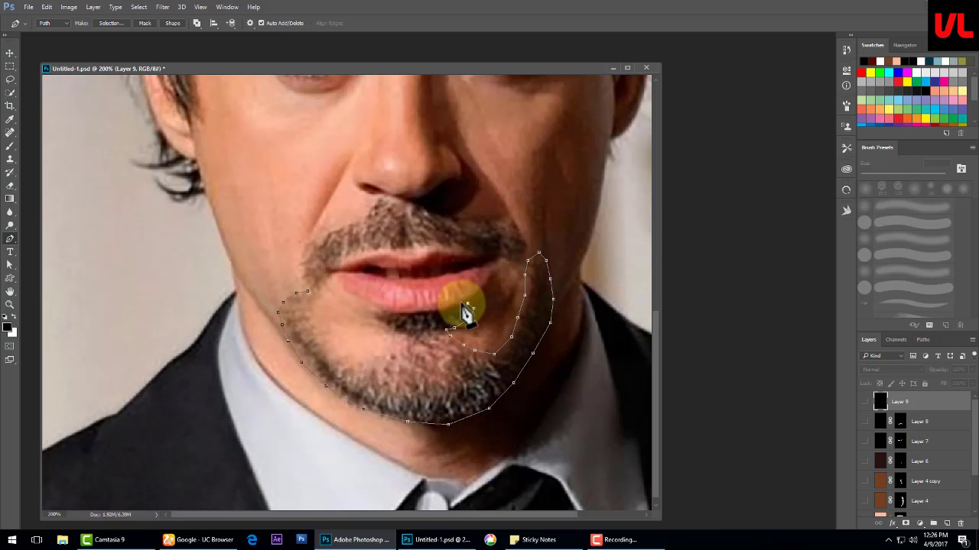
pyautogui.moveTo(465, 311); pyautogui.dragTo(410, 325)
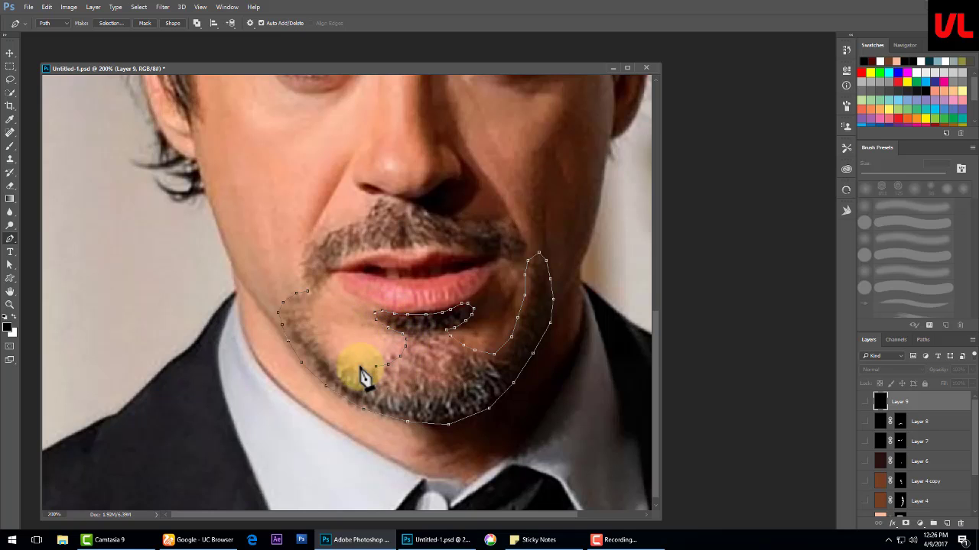
pyautogui.click(862, 401)
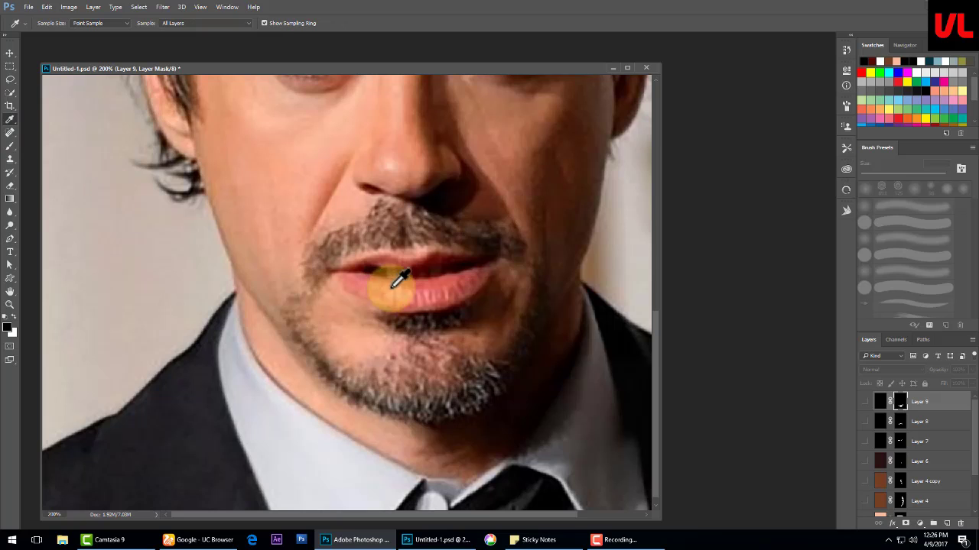
# - Reset colours, sample the salmon lip colour from the photo, and add Layer 10
pyautogui.press('w')
pyautogui.click(17, 141)
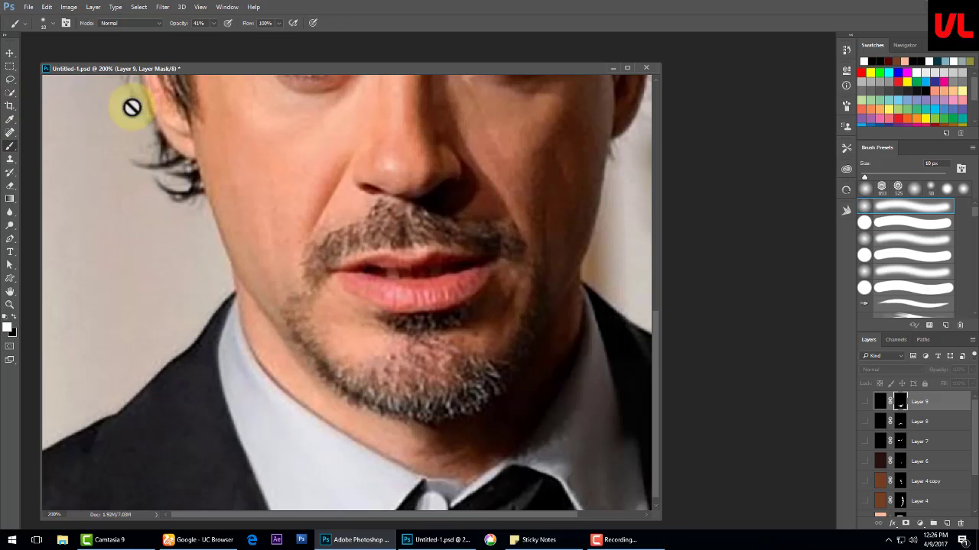
pyautogui.click(46, 7)
pyautogui.press('Escape')
pyautogui.press('x')
pyautogui.press('i')
pyautogui.click(382, 283)
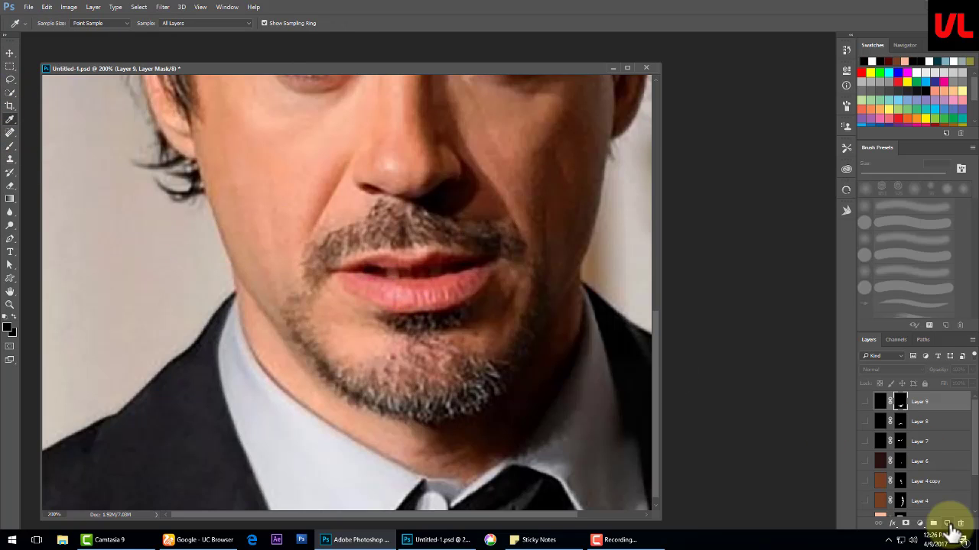
pyautogui.click(947, 523)
pyautogui.click(415, 275)
# - Fill Layer 10 with the salmon lip colour and mask it to the pen-traced lip outline
pyautogui.hotkey('alt', 'BackSpace')
pyautogui.click(865, 401)
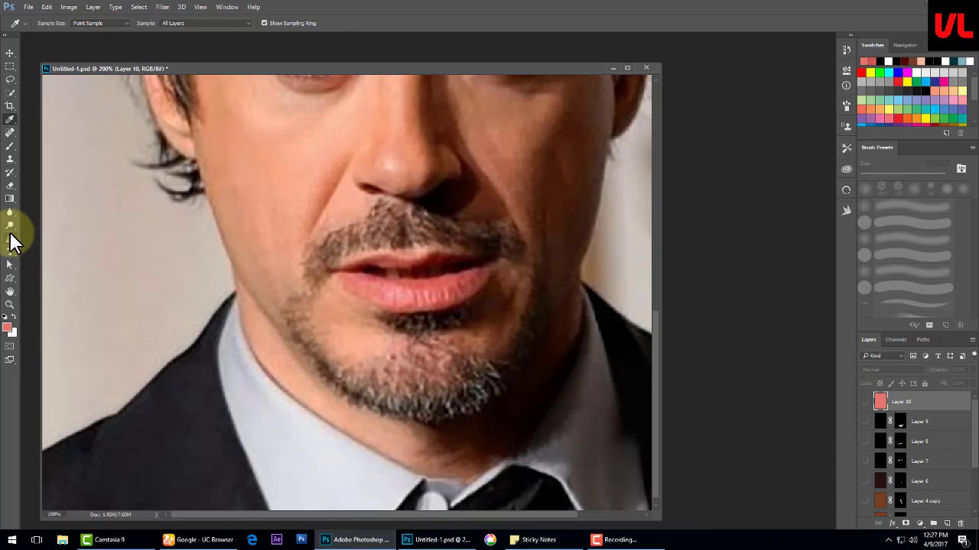
pyautogui.click(10, 239)
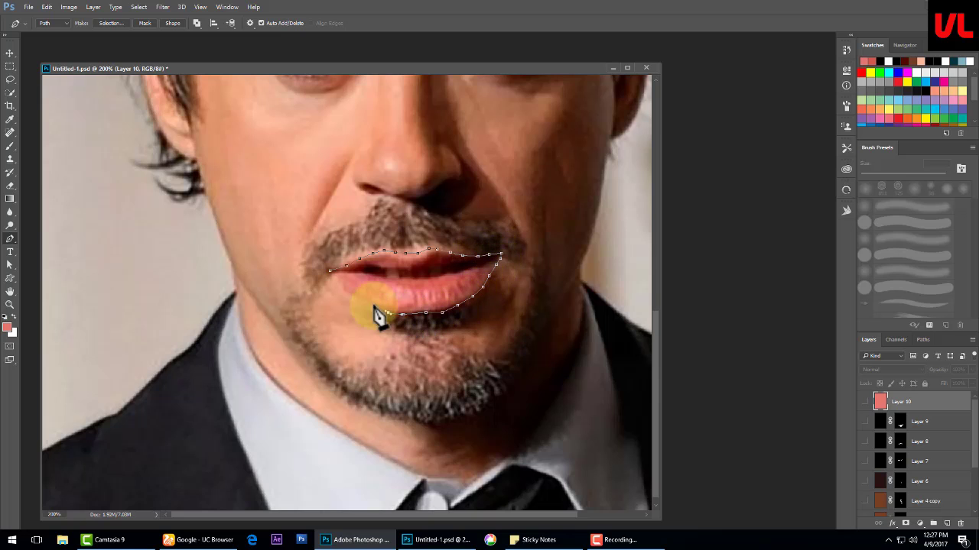
pyautogui.click(907, 523)
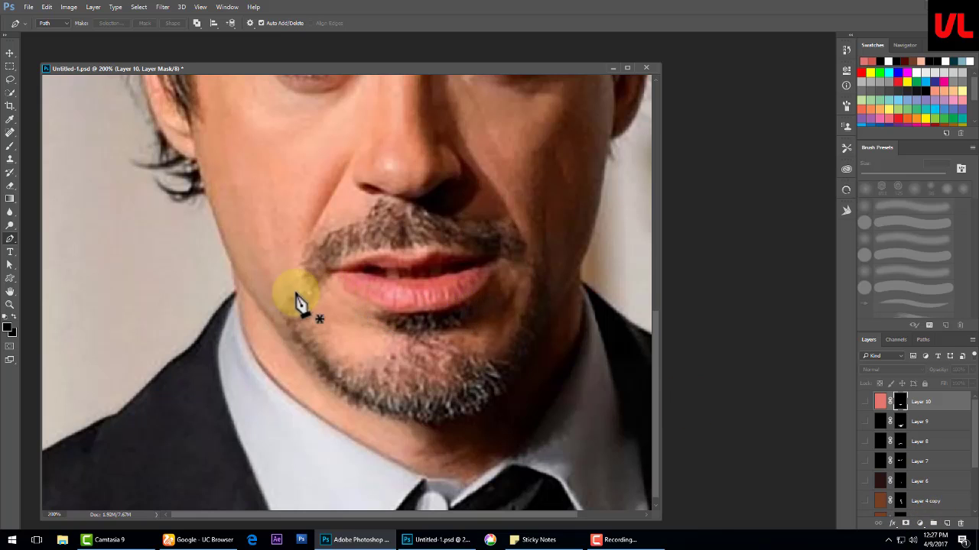
# - Add a black Layer 11 masked to the mouth opening, plus a new Layer 12 for the teeth
pyautogui.click(951, 525)
pyautogui.hotkey('alt', 'BackSpace')
pyautogui.click(864, 401)
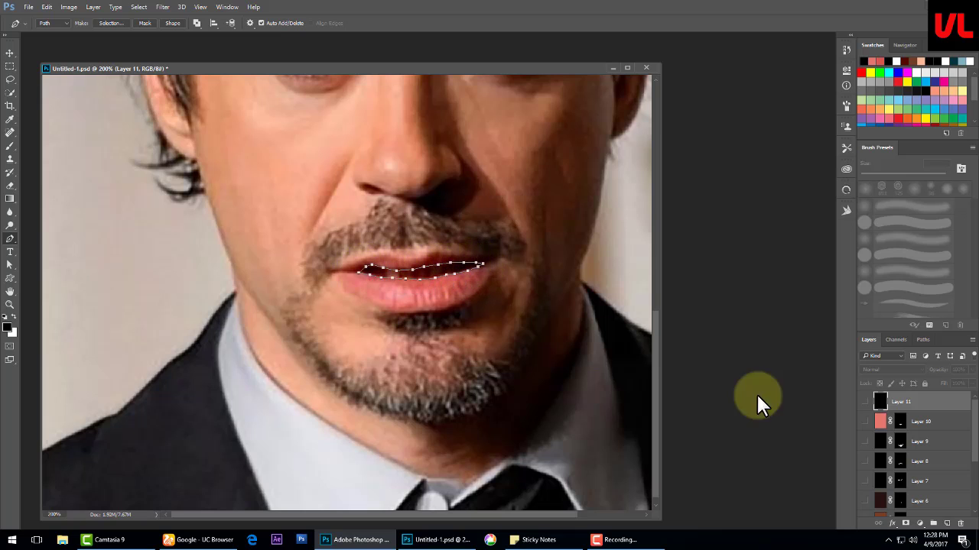
pyautogui.hotkey('ctrl', 'Return')
pyautogui.click(864, 401)
pyautogui.click(907, 523)
pyautogui.click(865, 401)
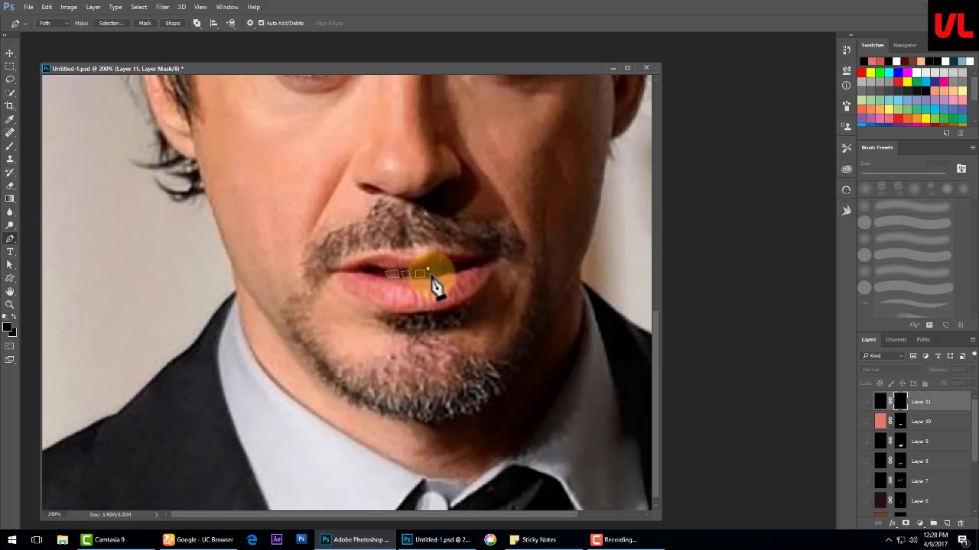
pyautogui.click(946, 523)
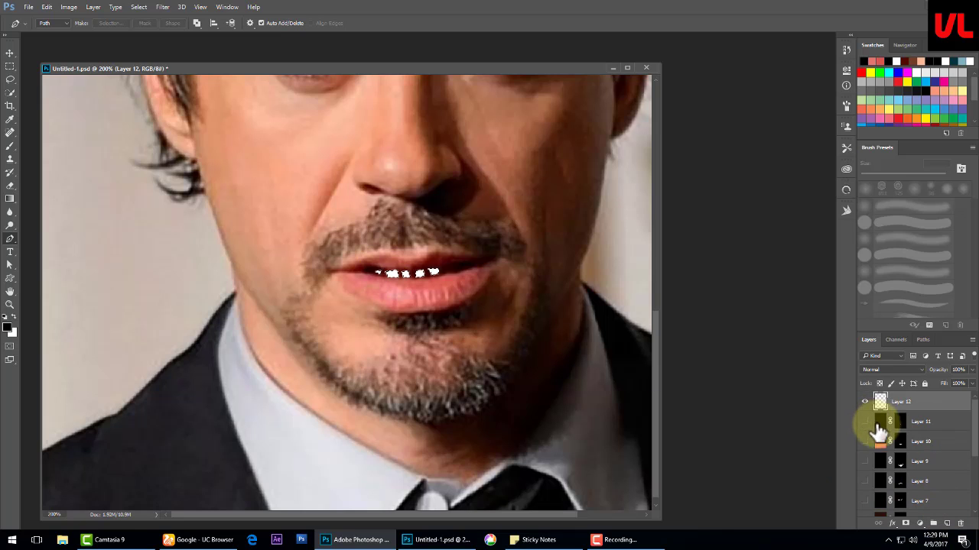
# - Add black Layer 13 and, zoomed to 400%, mask it to the hair strands curling below the ear
pyautogui.moveTo(360, 328); pyautogui.dragTo(327, 383)
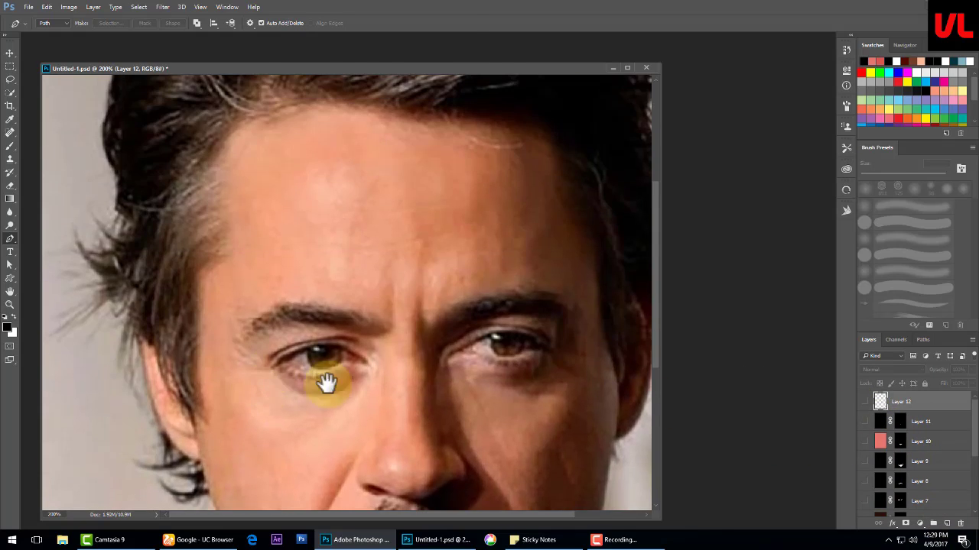
pyautogui.click(946, 523)
pyautogui.scroll(-2, 252, 255)
pyautogui.hotkey('ctrl', '+')
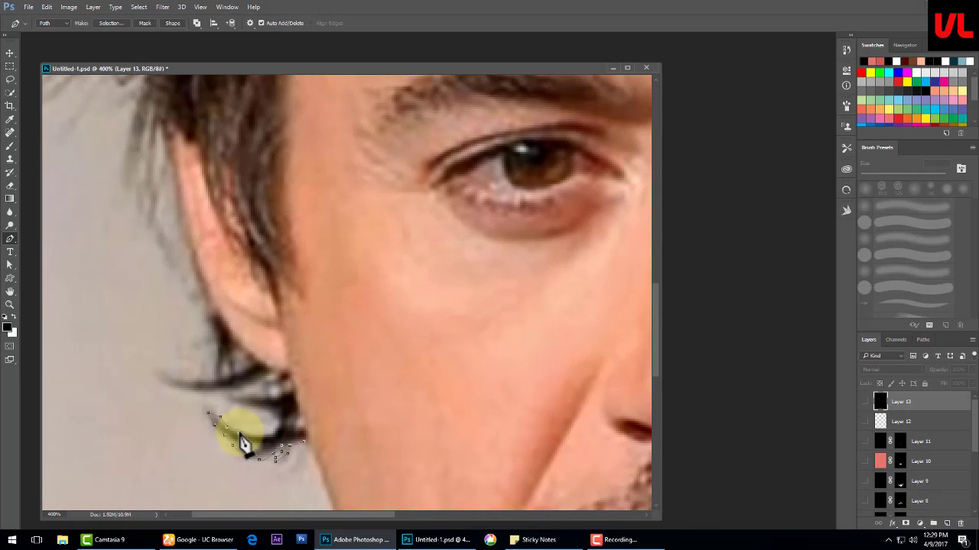
pyautogui.click(275, 414)
pyautogui.moveTo(255, 398); pyautogui.dragTo(245, 389)
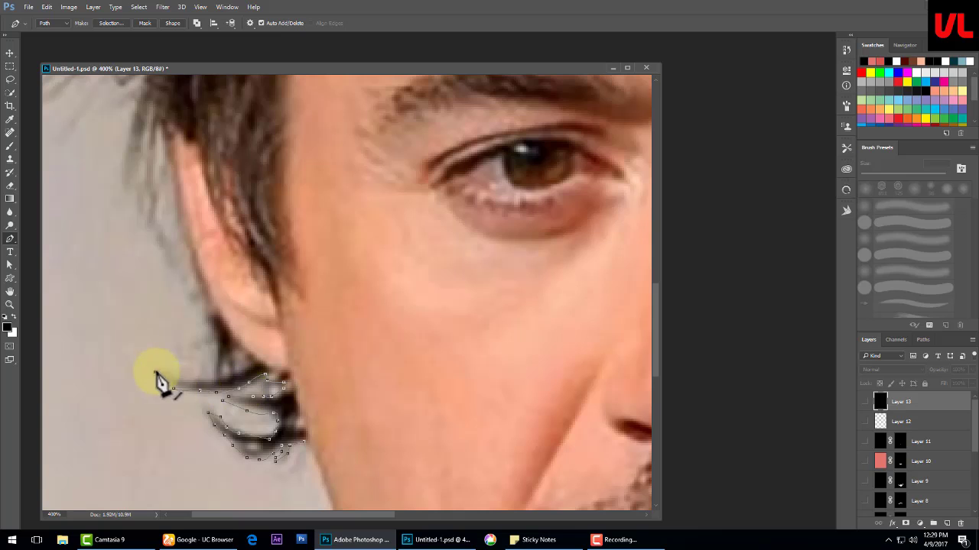
pyautogui.keyDown('ctrl'); pyautogui.click(247, 375); pyautogui.keyUp('ctrl')
pyautogui.moveTo(217, 352); pyautogui.dragTo(228, 326)
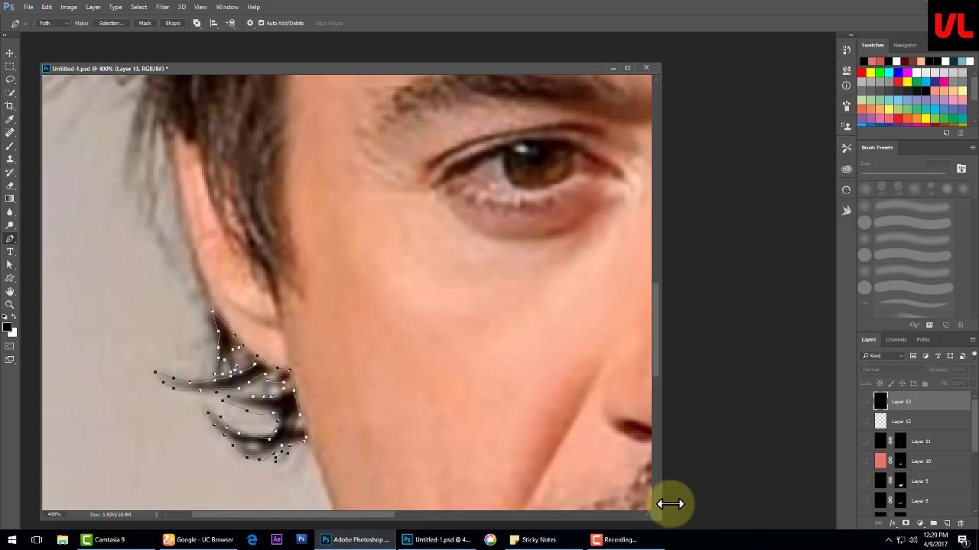
pyautogui.hotkey('ctrl', 'Return')
pyautogui.hotkey('ctrl', ',')
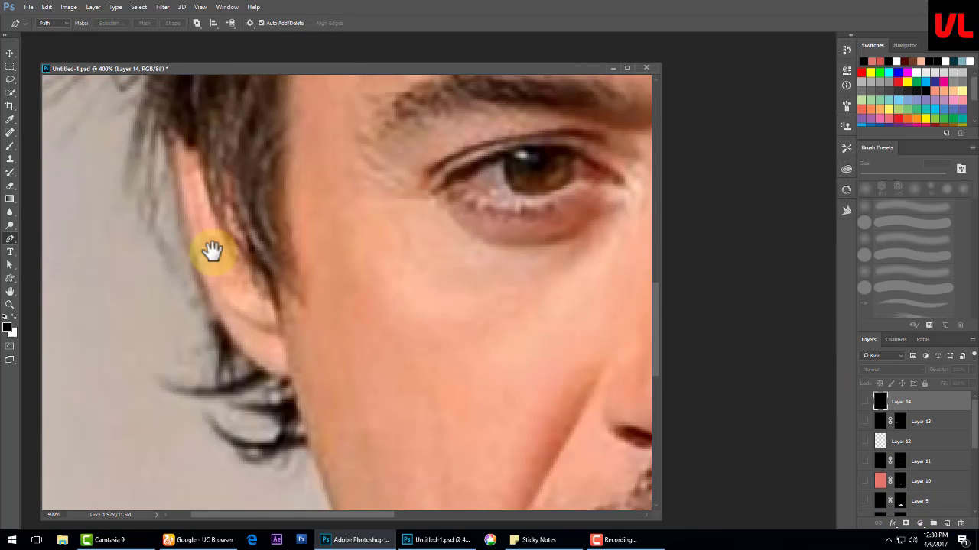
# - Start the Pen path across the forehead hairline and down the temple
pyautogui.moveTo(211, 252)
pyautogui.mouseDown()
pyautogui.moveTo(359, 328)
pyautogui.moveTo(375, 323)
pyautogui.mouseUp()
pyautogui.click(306, 273)
pyautogui.click(436, 343)
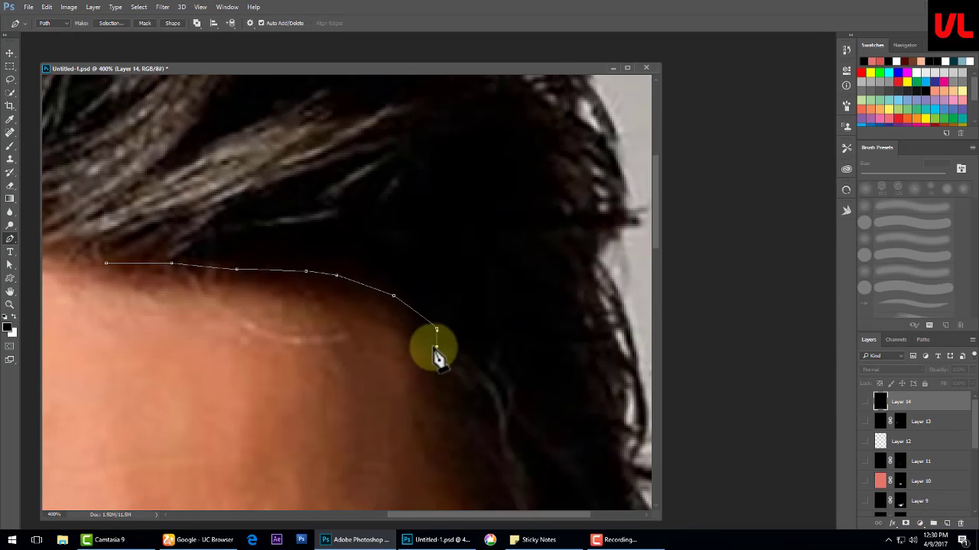
pyautogui.moveTo(437, 349); pyautogui.dragTo(409, 317)
pyautogui.click(391, 302)
pyautogui.click(388, 314)
pyautogui.click(407, 326)
pyautogui.click(419, 353)
pyautogui.scroll(-3, 359, 276)
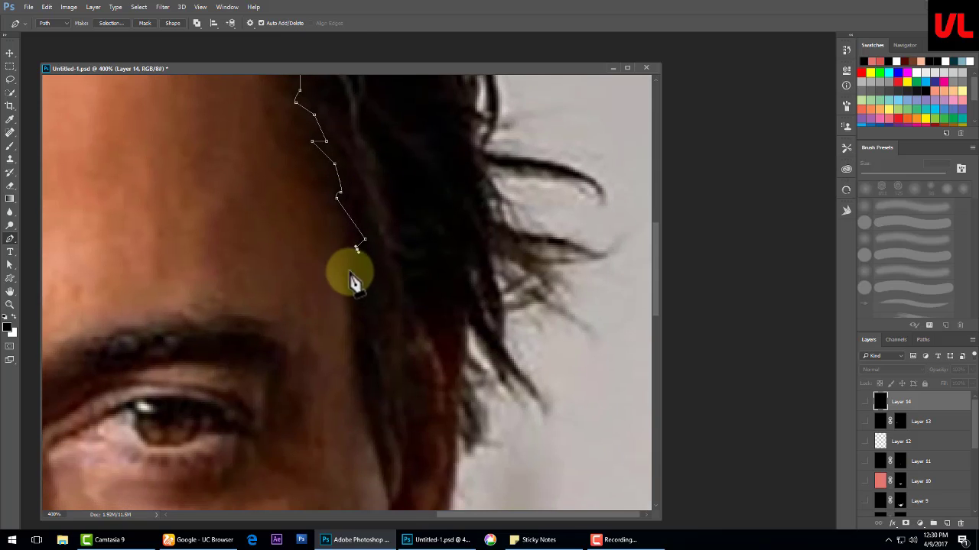
pyautogui.click(361, 348)
# - Continue the hair path around the strand beside the temple
pyautogui.moveTo(361, 351); pyautogui.dragTo(291, 219)
pyautogui.click(400, 277)
pyautogui.click(432, 283)
pyautogui.click(450, 299)
pyautogui.click(393, 252)
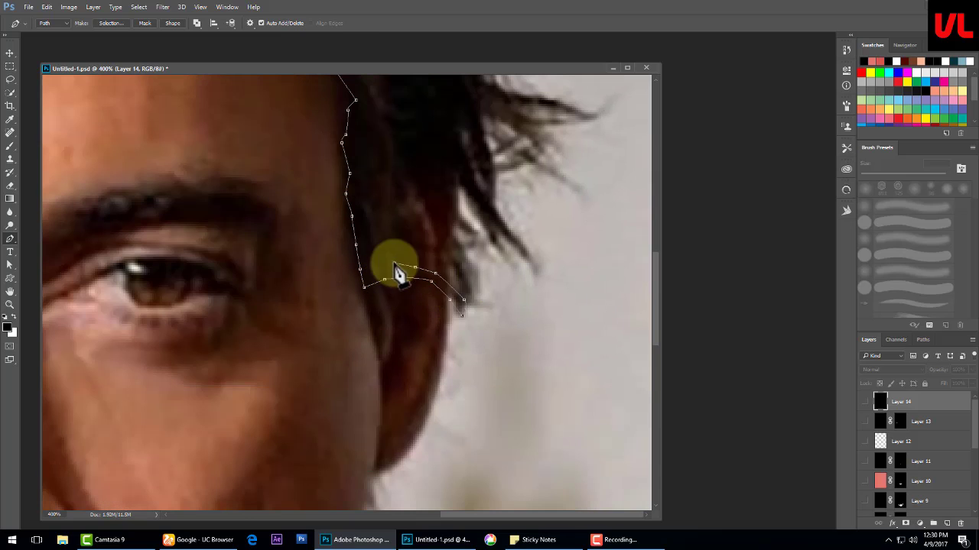
pyautogui.click(464, 289)
pyautogui.click(470, 265)
pyautogui.click(427, 228)
pyautogui.click(391, 210)
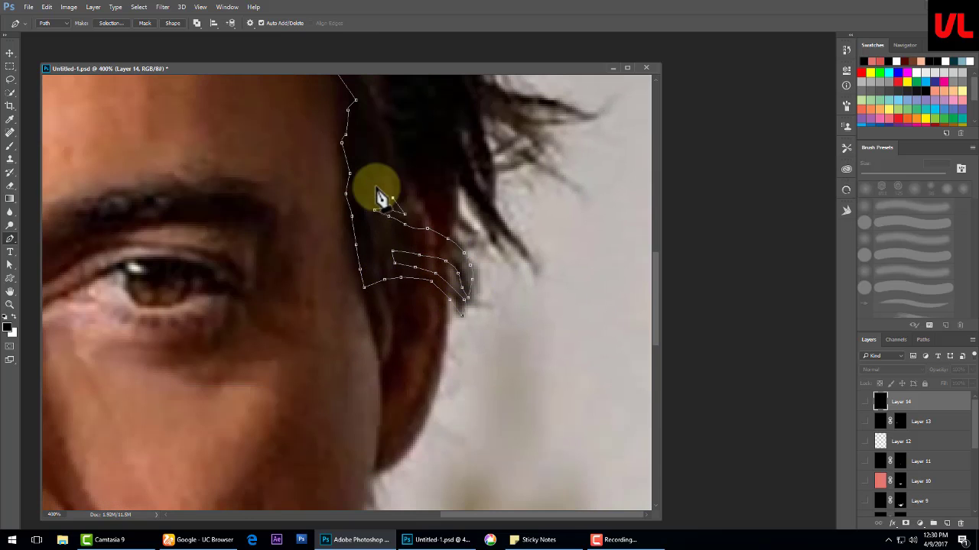
# - Trace the next hair strand down to its tip
pyautogui.click(417, 170)
pyautogui.click(448, 181)
pyautogui.click(462, 194)
pyautogui.click(476, 217)
pyautogui.click(485, 234)
pyautogui.click(501, 259)
# - Trace up the hair strand and around the stray strands sticking out right
pyautogui.moveTo(459, 156); pyautogui.dragTo(452, 278)
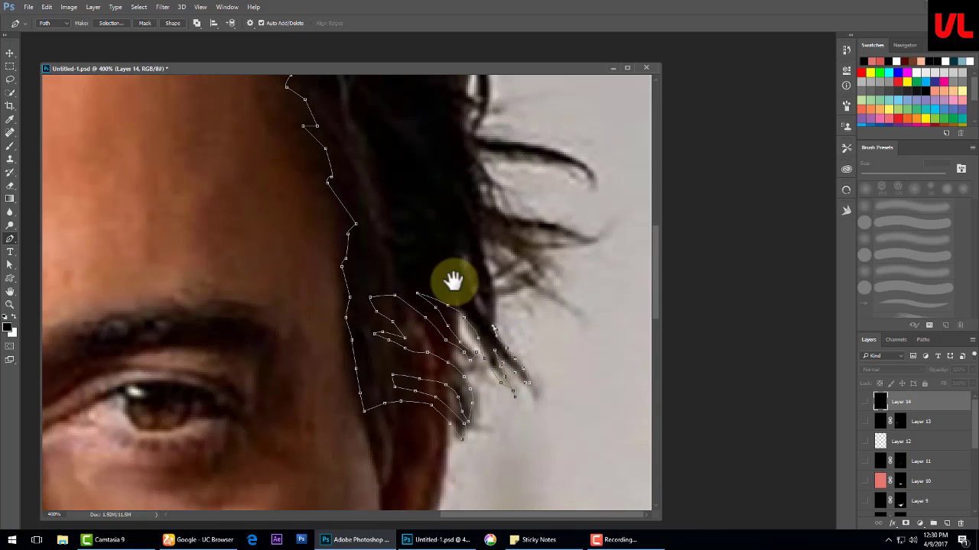
pyautogui.click(495, 329)
pyautogui.click(494, 305)
pyautogui.click(476, 284)
pyautogui.click(462, 259)
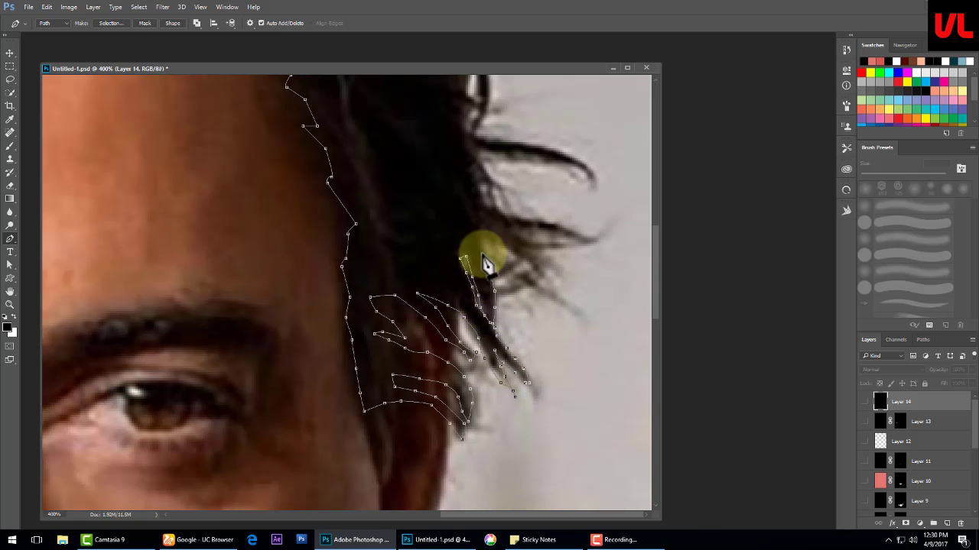
pyautogui.click(542, 273)
pyautogui.click(601, 229)
pyautogui.click(586, 257)
pyautogui.click(546, 249)
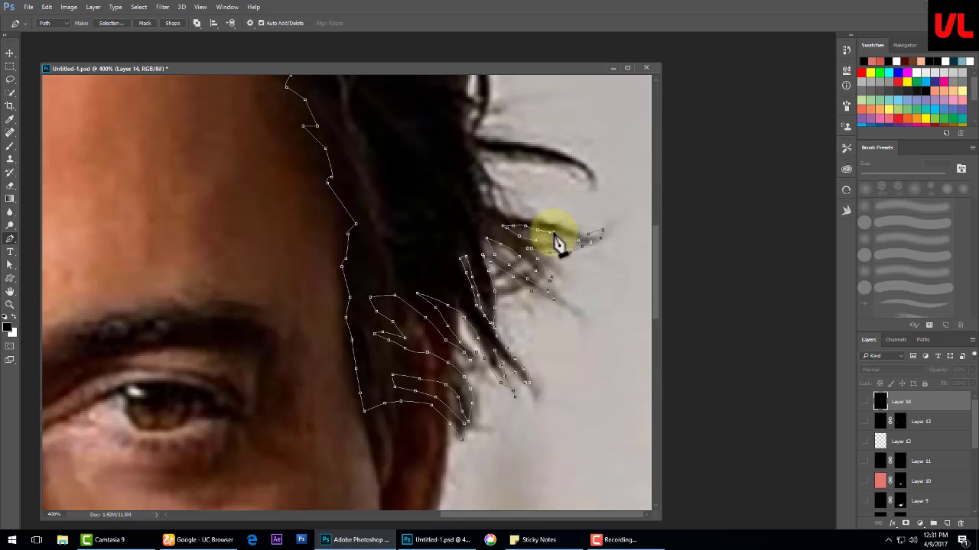
# - Trace the long hair strand out to its tip and back around it
pyautogui.moveTo(492, 211); pyautogui.dragTo(494, 328)
pyautogui.click(479, 268)
pyautogui.click(515, 275)
pyautogui.click(548, 280)
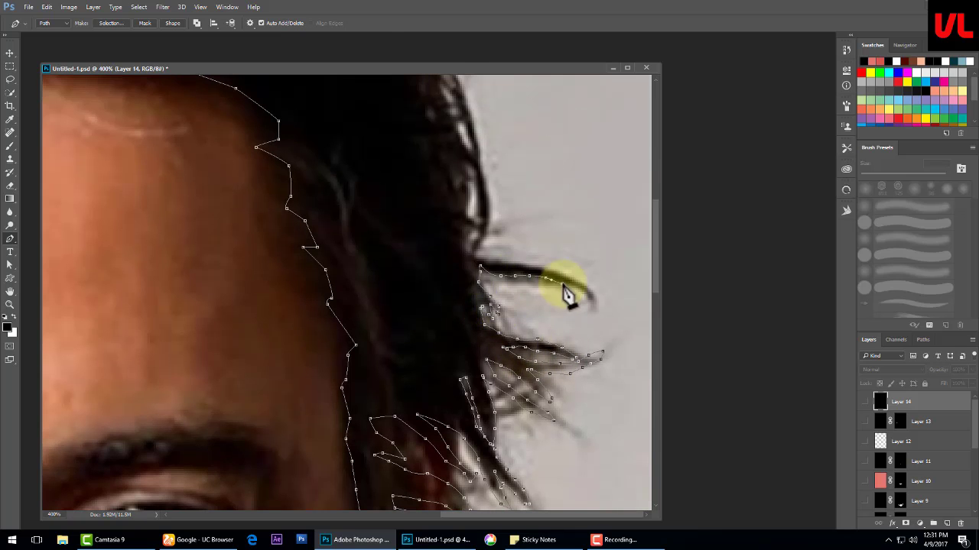
pyautogui.click(588, 288)
pyautogui.click(590, 302)
# - Extend the hair path up the outer hair edge toward the crown
pyautogui.moveTo(487, 226); pyautogui.dragTo(487, 336)
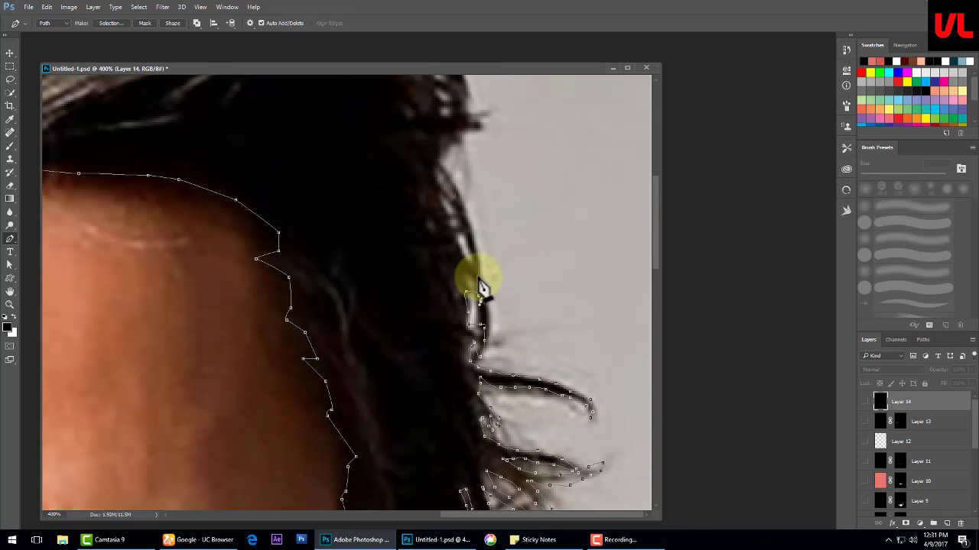
pyautogui.moveTo(465, 234); pyautogui.dragTo(471, 341)
pyautogui.click(463, 342)
pyautogui.click(454, 309)
pyautogui.click(451, 286)
pyautogui.click(439, 264)
pyautogui.click(454, 250)
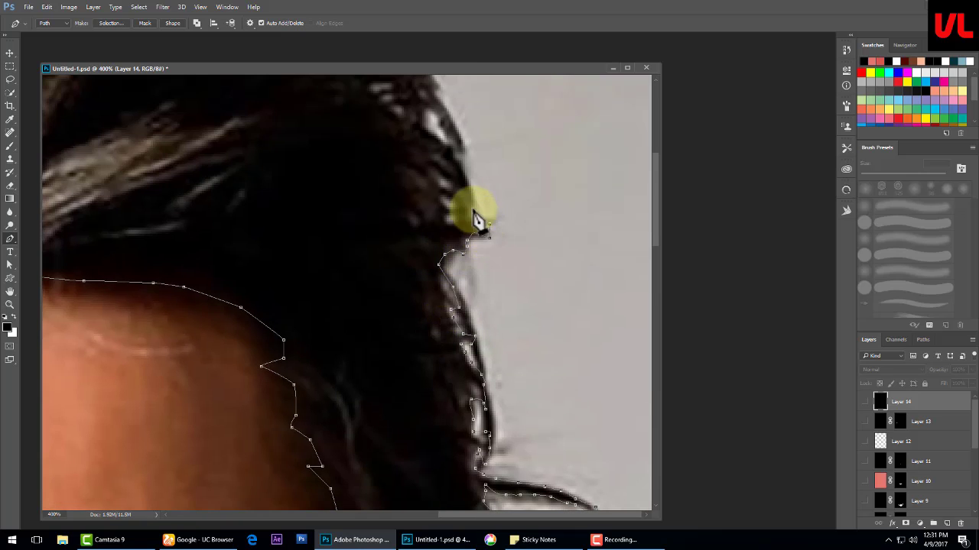
pyautogui.moveTo(476, 220); pyautogui.dragTo(463, 343)
pyautogui.click(470, 306)
pyautogui.click(464, 340)
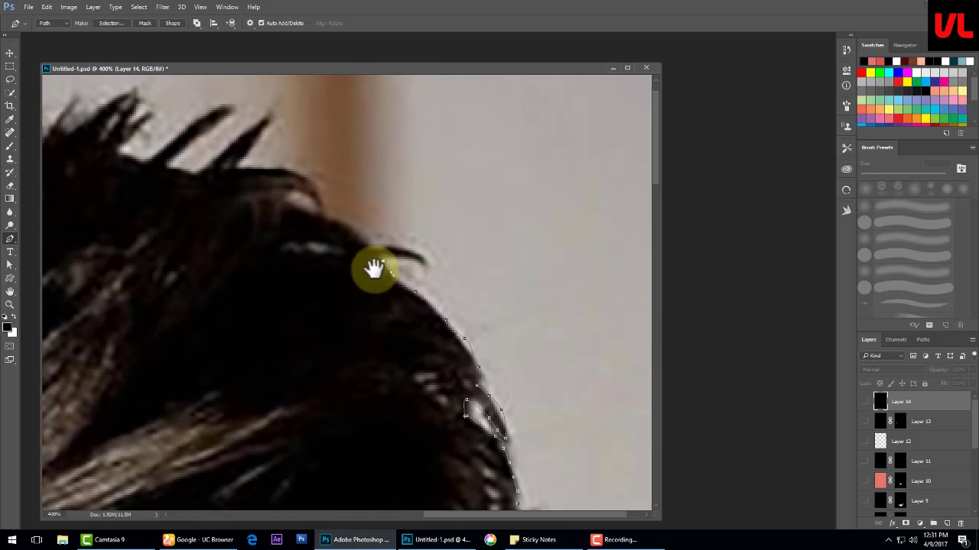
# - Outline the hair spikes along the crown of the head
pyautogui.moveTo(375, 267); pyautogui.dragTo(448, 306)
pyautogui.click(495, 294)
pyautogui.click(446, 284)
pyautogui.click(421, 262)
pyautogui.moveTo(393, 350); pyautogui.dragTo(448, 350)
pyautogui.click(449, 237)
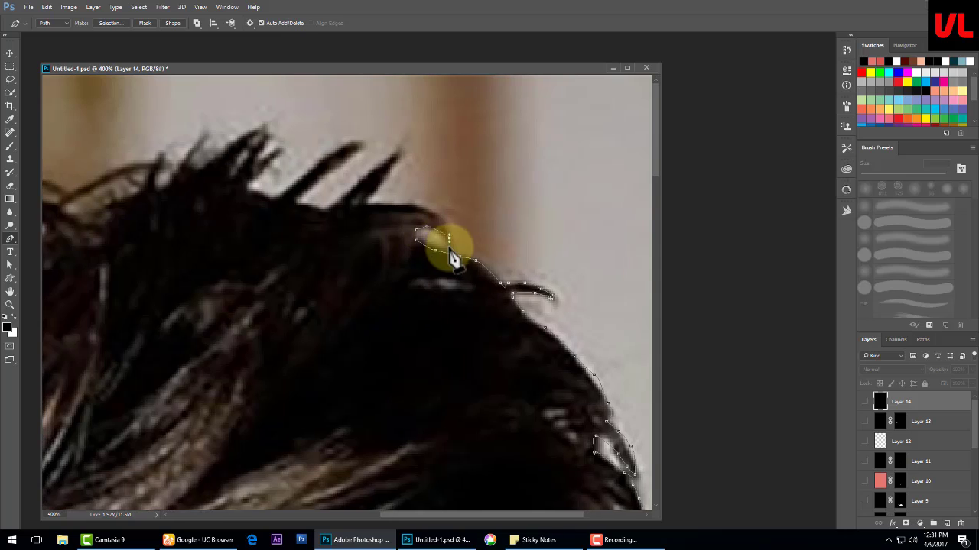
pyautogui.click(395, 155)
pyautogui.click(367, 203)
pyautogui.click(353, 144)
pyautogui.click(330, 155)
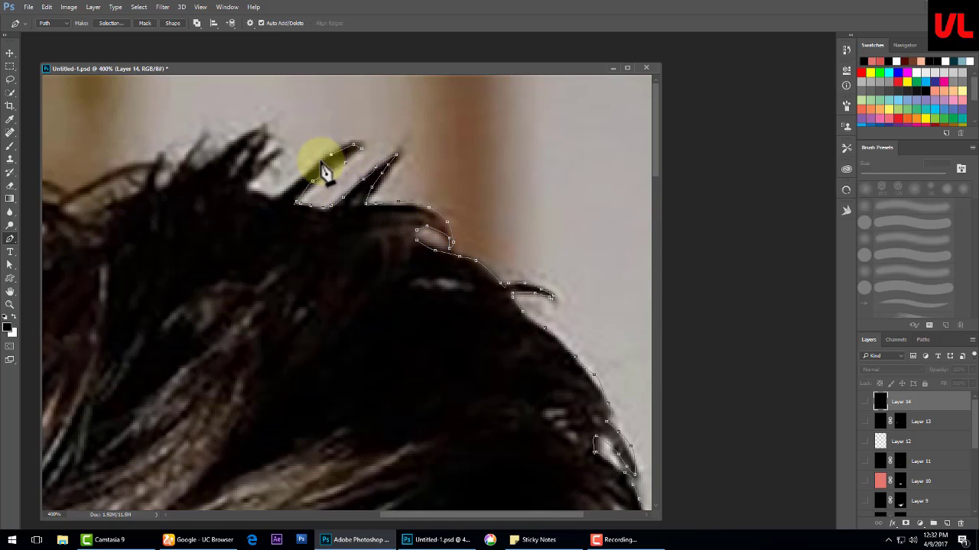
pyautogui.click(313, 181)
pyautogui.click(297, 203)
# - Outline the next crown hair spikes to the left
pyautogui.click(276, 150)
pyautogui.click(266, 128)
pyautogui.click(249, 180)
pyautogui.click(244, 144)
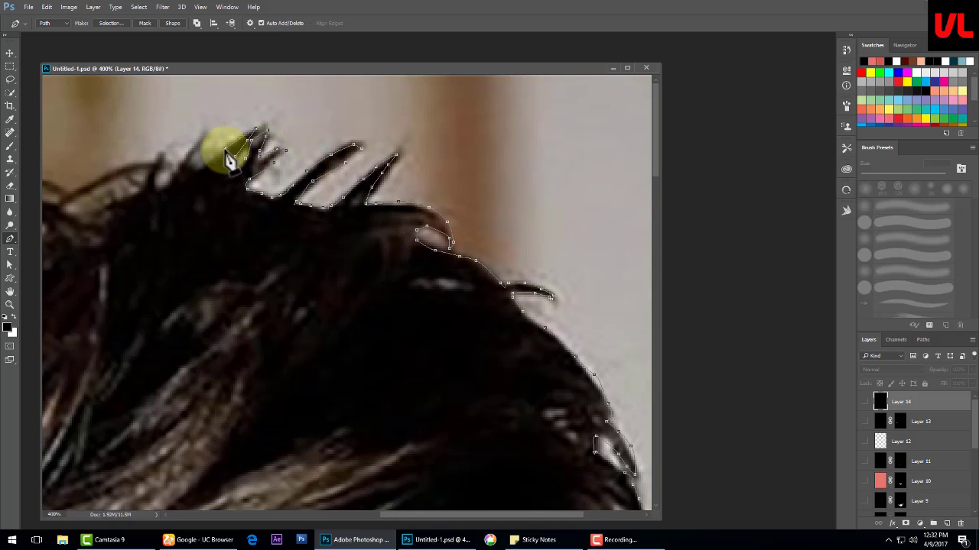
pyautogui.click(200, 142)
# - Trace the left part of the crown's hair edge downward
pyautogui.moveTo(150, 188); pyautogui.dragTo(442, 188)
pyautogui.click(415, 195)
pyautogui.click(398, 208)
pyautogui.click(374, 216)
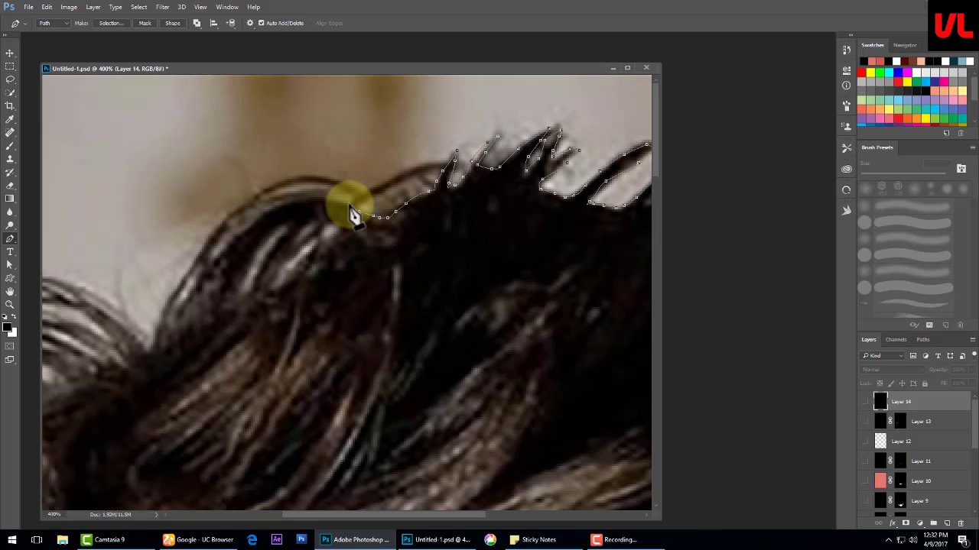
pyautogui.click(334, 201)
pyautogui.click(293, 198)
pyautogui.click(271, 202)
pyautogui.click(254, 209)
pyautogui.click(208, 246)
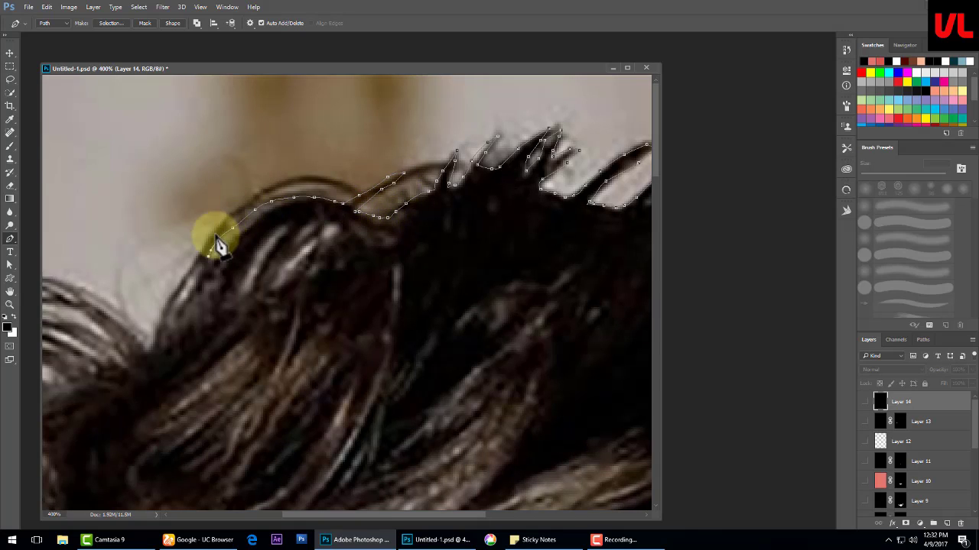
# - Add anchors back up the outer left hair edge
pyautogui.click(217, 235)
pyautogui.click(237, 196)
pyautogui.click(256, 195)
pyautogui.click(273, 187)
pyautogui.click(297, 179)
# - Outline the grey hair curl and continue down the outer hair edge
pyautogui.moveTo(167, 302); pyautogui.dragTo(360, 305)
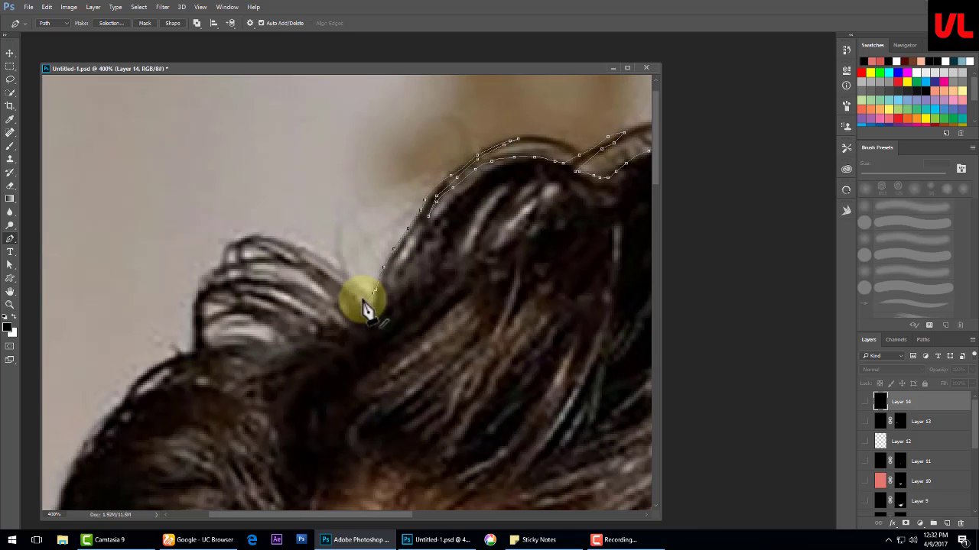
pyautogui.click(356, 289)
pyautogui.click(332, 272)
pyautogui.click(301, 253)
pyautogui.click(272, 237)
pyautogui.click(241, 239)
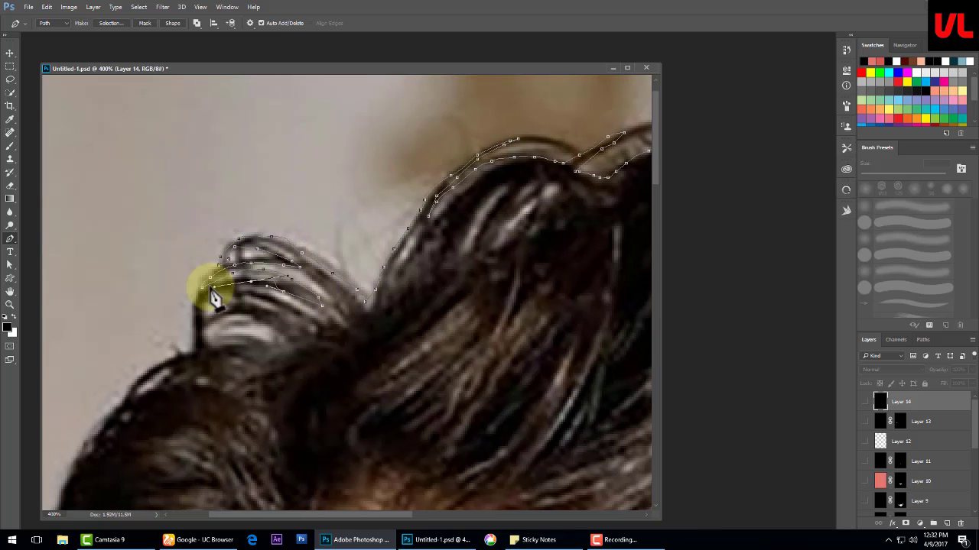
pyautogui.click(232, 328)
pyautogui.click(192, 345)
pyautogui.moveTo(192, 345); pyautogui.dragTo(246, 277)
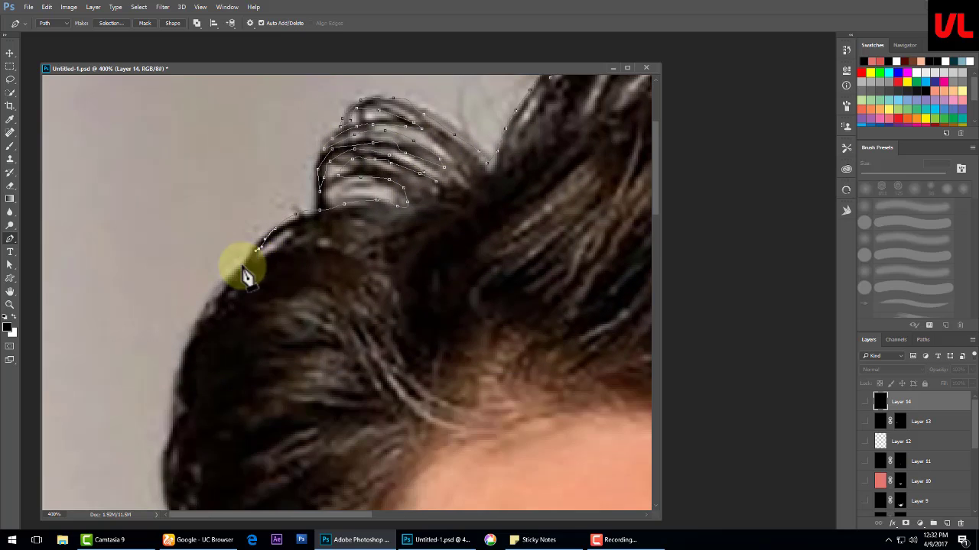
# - Trace the loose strand and the hair near the ear and temple
pyautogui.moveTo(183, 415); pyautogui.dragTo(170, 207)
pyautogui.moveTo(196, 284); pyautogui.dragTo(196, 142)
pyautogui.click(136, 124)
pyautogui.click(157, 149)
pyautogui.click(173, 187)
pyautogui.click(145, 210)
pyautogui.click(126, 207)
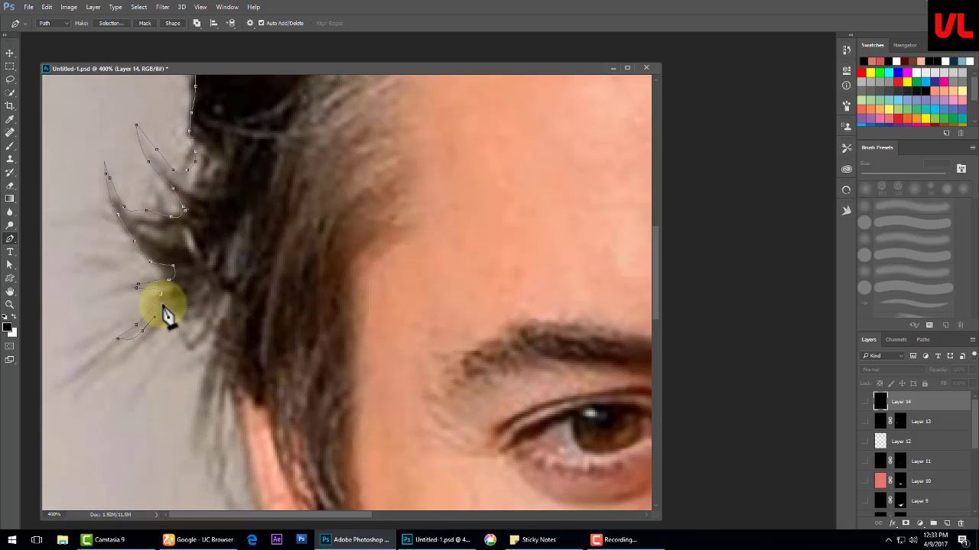
pyautogui.moveTo(218, 267); pyautogui.dragTo(218, 95)
pyautogui.moveTo(193, 262); pyautogui.dragTo(204, 239)
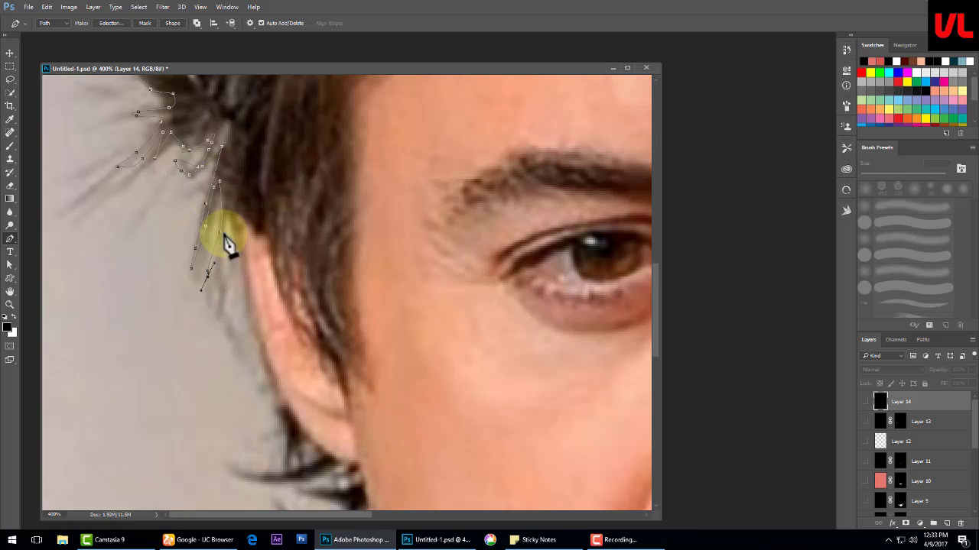
pyautogui.click(226, 195)
pyautogui.click(231, 277)
pyautogui.click(250, 222)
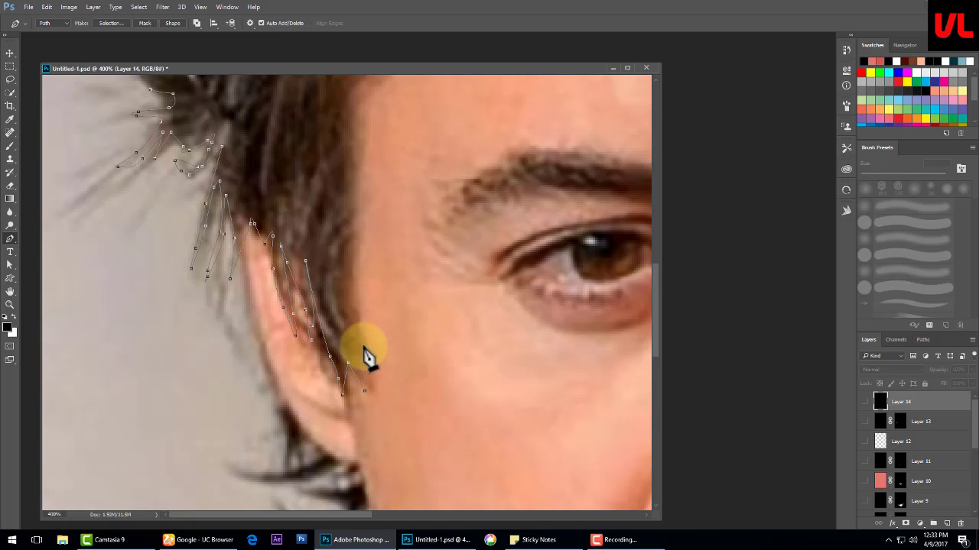
pyautogui.click(340, 214)
# - Trace the hairline across the top of the forehead and close the path
pyautogui.moveTo(345, 145); pyautogui.dragTo(360, 262)
pyautogui.scroll(3, 406, 157)
pyautogui.click(389, 269)
pyautogui.click(367, 271)
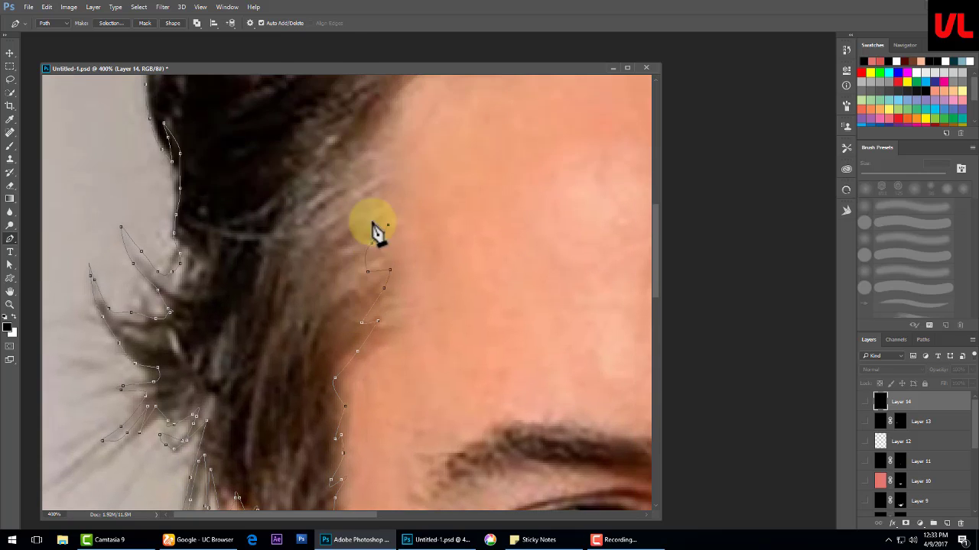
pyautogui.scroll(2, 374, 229)
pyautogui.click(344, 229)
pyautogui.click(399, 201)
pyautogui.hscroll(2, 400, 201)
pyautogui.click(363, 216)
pyautogui.click(413, 225)
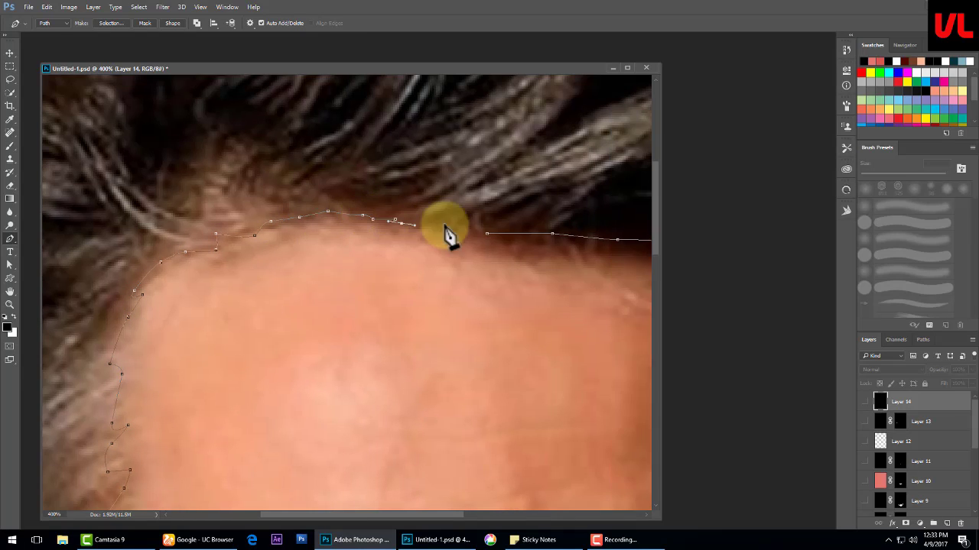
pyautogui.click(486, 233)
# - Load the hair path as a selection and mask Layer 14's black to it
pyautogui.hotkey('ctrl', 'Return')
pyautogui.hotkey('ctrl', '1')
pyautogui.click(906, 524)
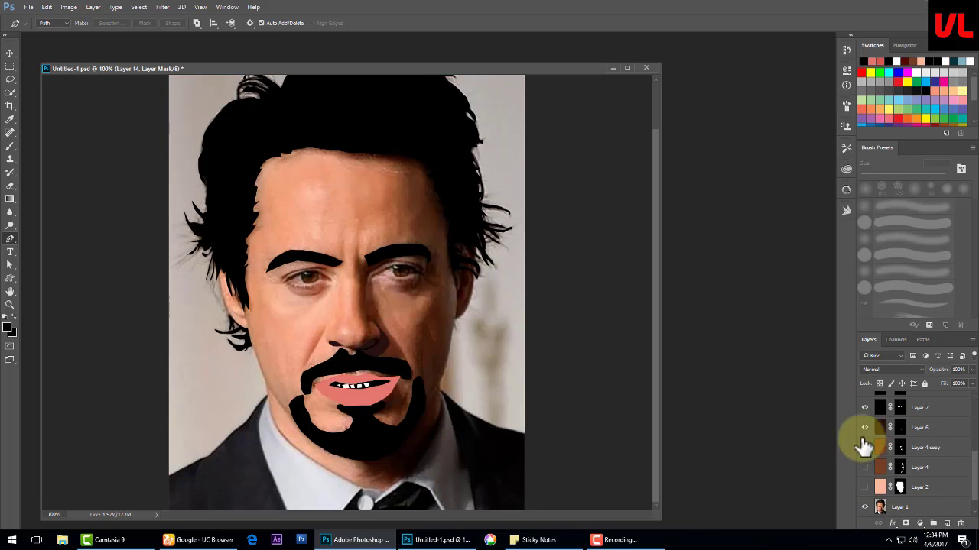
# - Preview the flat colour layers, then hide them to show the original photo
pyautogui.moveTo(865, 447); pyautogui.dragTo(867, 518)
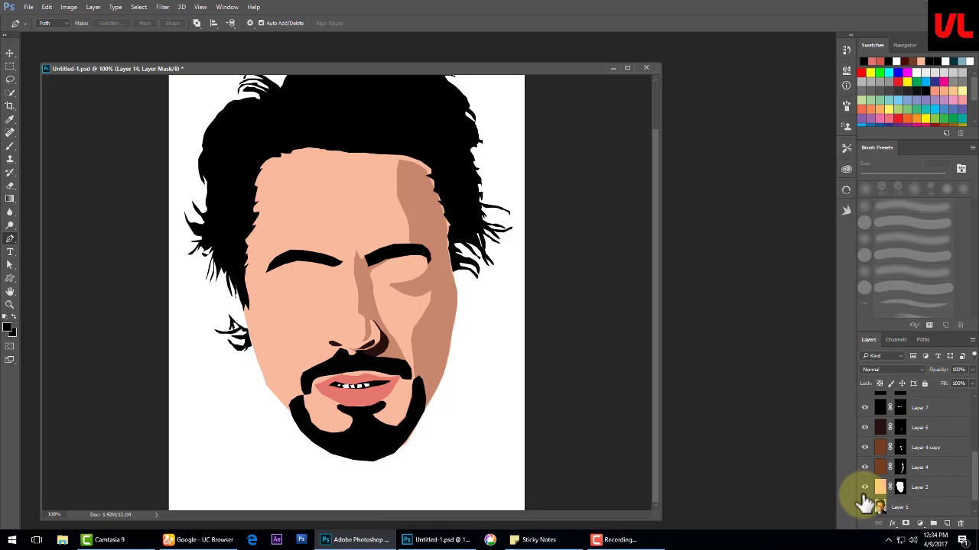
pyautogui.moveTo(864, 390); pyautogui.dragTo(866, 467)
pyautogui.click(865, 487)
# - Zoom to the mouth, add Layer 15 and sample a skin tone from the face
pyautogui.hotkey('ctrl', '+')
pyautogui.moveTo(426, 403); pyautogui.dragTo(363, 254)
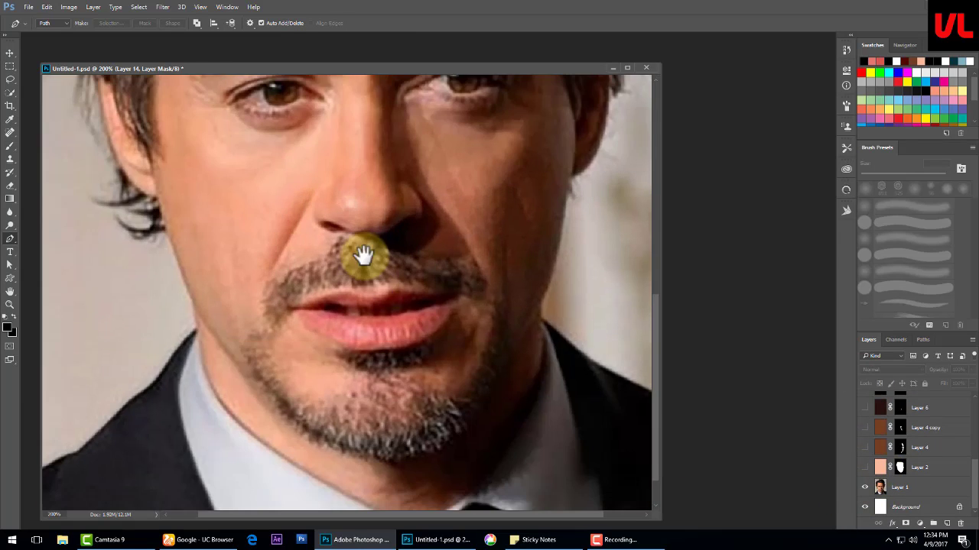
pyautogui.click(948, 529)
pyautogui.press('i')
pyautogui.click(221, 363)
pyautogui.press('p')
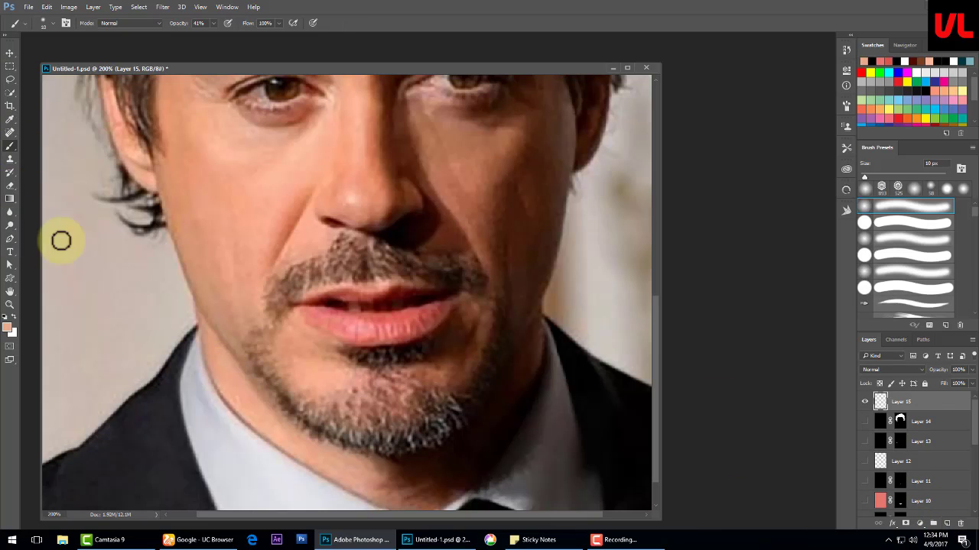
# - Outline the chin and jaw from the collar, up the right jawline and back along the beard line
pyautogui.click(304, 465)
pyautogui.click(409, 452)
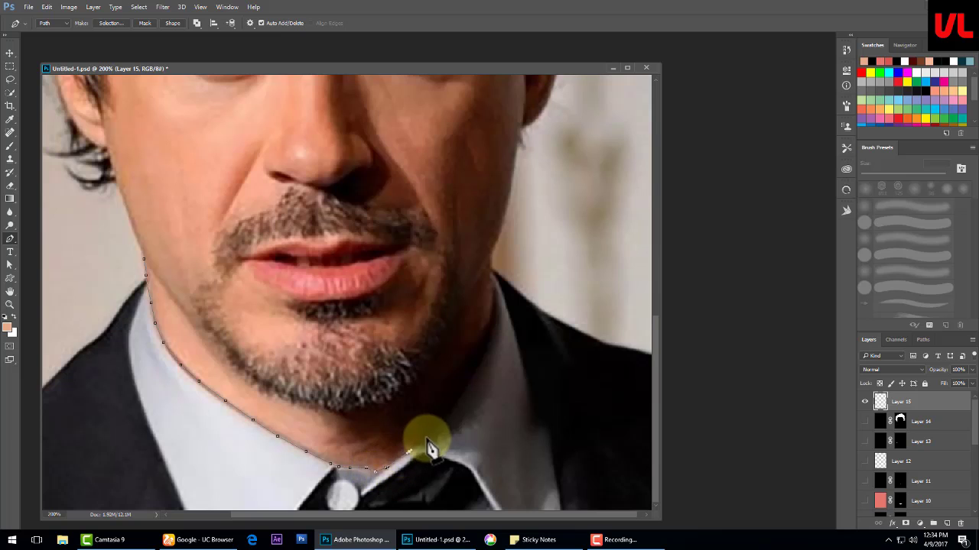
pyautogui.click(458, 398)
pyautogui.click(486, 348)
pyautogui.click(494, 312)
pyautogui.click(495, 290)
pyautogui.click(490, 258)
pyautogui.click(461, 309)
pyautogui.click(421, 377)
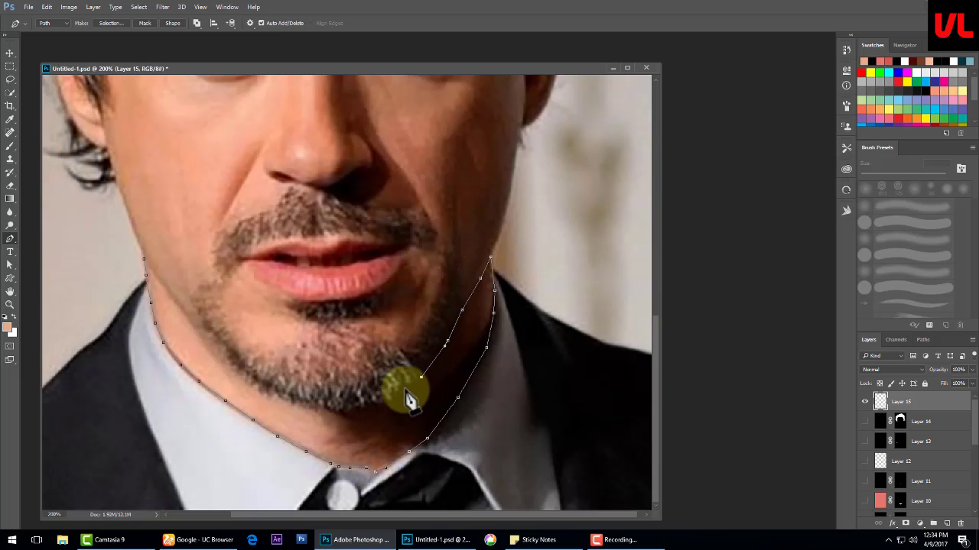
pyautogui.click(377, 402)
pyautogui.click(292, 400)
pyautogui.click(213, 344)
pyautogui.click(146, 261)
# - Fill the chin-and-jaw outline with skin colour on Layer 15, then hide that layer
pyautogui.hotkey('ctrl', 'Return')
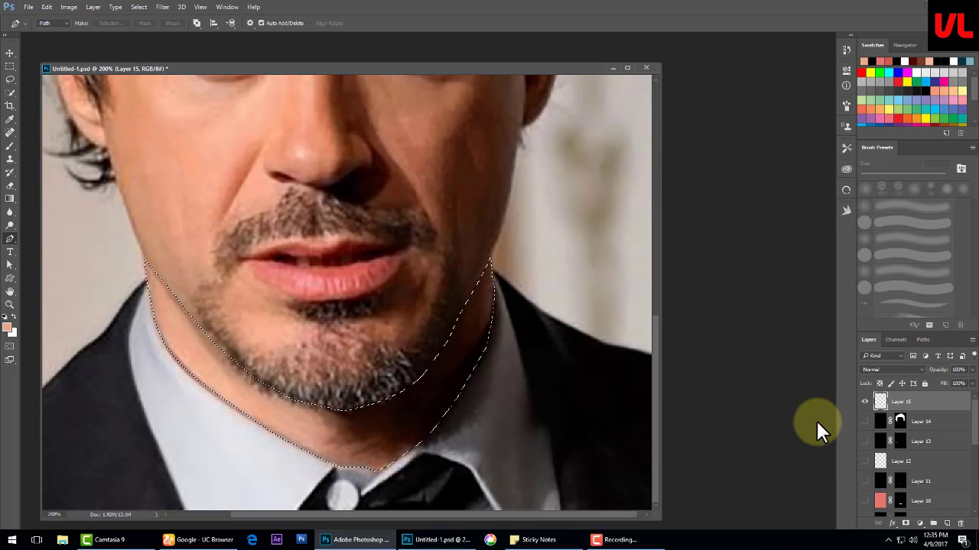
pyautogui.hotkey('alt', 'BackSpace')
pyautogui.hotkey('ctrl', 'd')
pyautogui.click(865, 401)
# - Add Layer 16 filled with a brown sampled from the face
pyautogui.click(947, 525)
pyautogui.press('b')
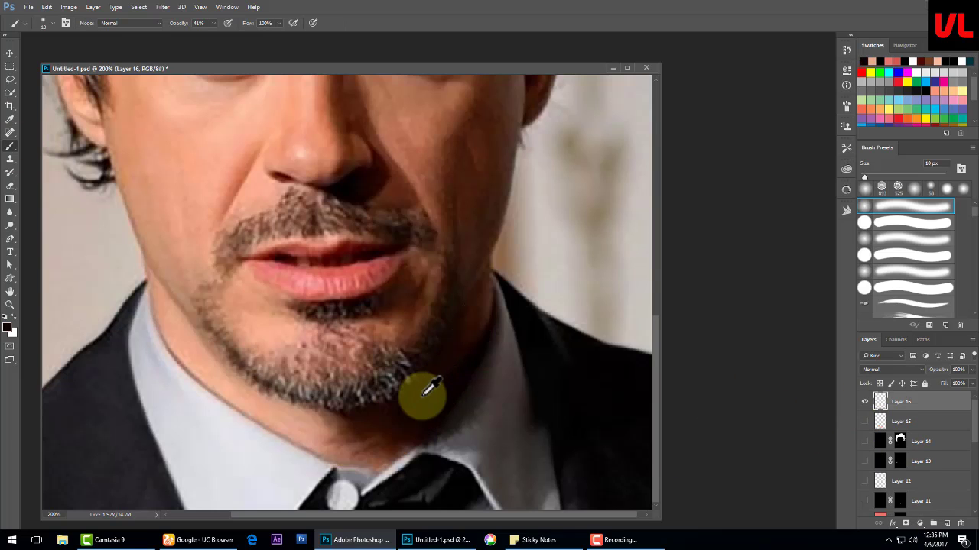
pyautogui.keyDown('alt'); pyautogui.click(360, 428); pyautogui.keyUp('alt')
pyautogui.hotkey('alt', 'BackSpace')
# - Mask the brown layer to jaw shading traced up from the chin, then hide it
pyautogui.press('p')
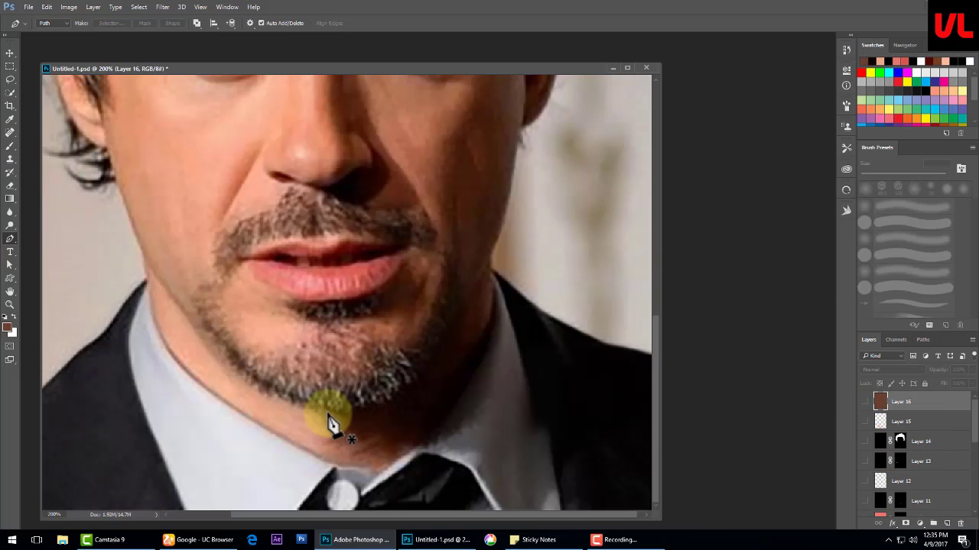
pyautogui.click(339, 430)
pyautogui.click(367, 462)
pyautogui.click(415, 447)
pyautogui.click(445, 416)
pyautogui.click(469, 377)
pyautogui.click(492, 327)
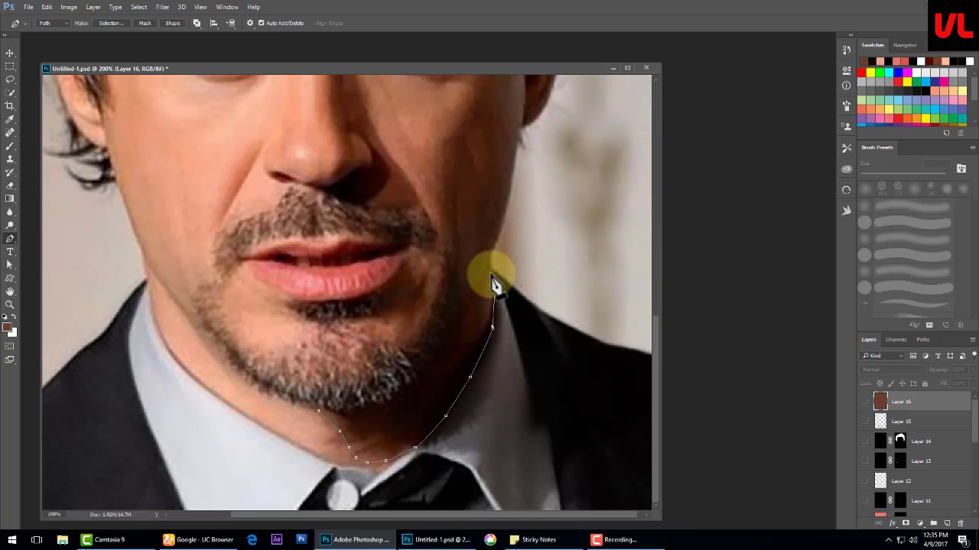
pyautogui.click(415, 382)
pyautogui.click(335, 408)
pyautogui.hotkey('ctrl', 'Return')
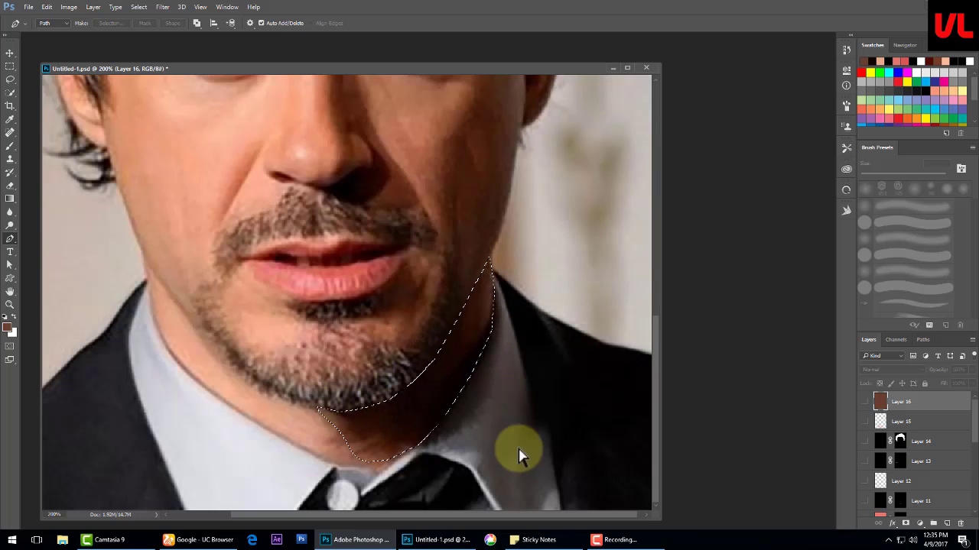
pyautogui.click(919, 524)
pyautogui.click(865, 402)
# - Add Layer 17 filled with a dark brown colour
pyautogui.click(946, 524)
pyautogui.click(8, 327)
pyautogui.click(553, 278)
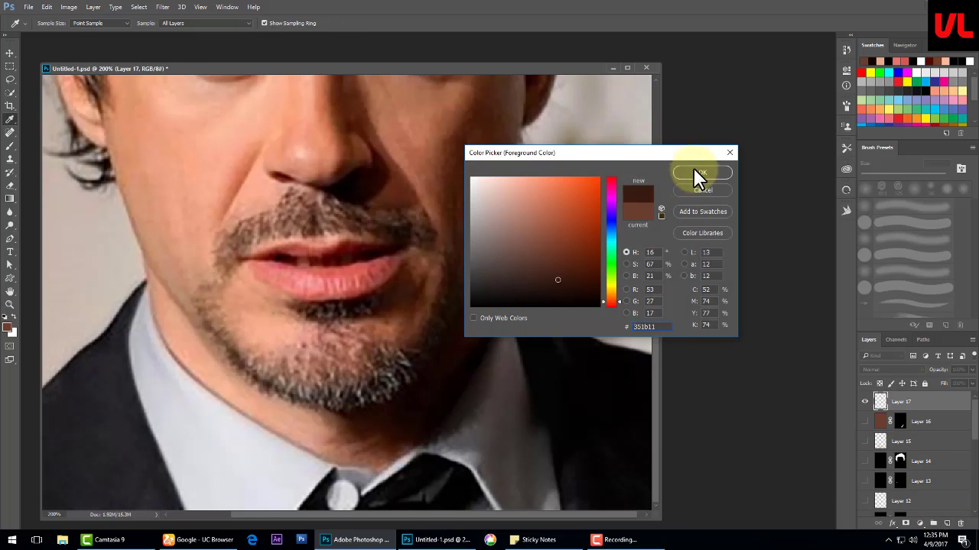
pyautogui.click(697, 170)
pyautogui.hotkey('alt', 'BackSpace')
pyautogui.click(864, 402)
# - Mask the dark brown layer to a narrow strip along the right jaw
pyautogui.click(492, 319)
pyautogui.click(477, 334)
pyautogui.click(468, 350)
pyautogui.click(445, 380)
pyautogui.click(421, 398)
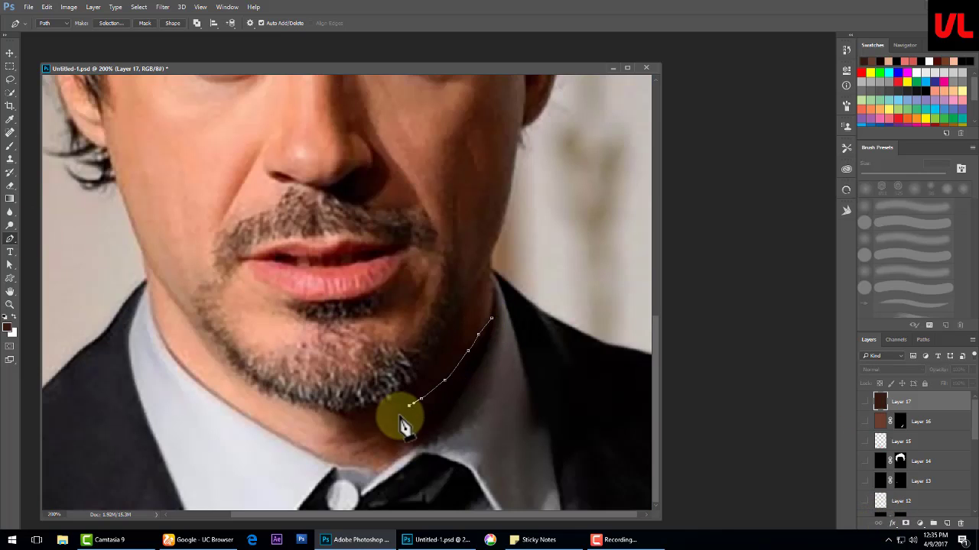
pyautogui.click(492, 318)
pyautogui.hotkey('ctrl', 'Return')
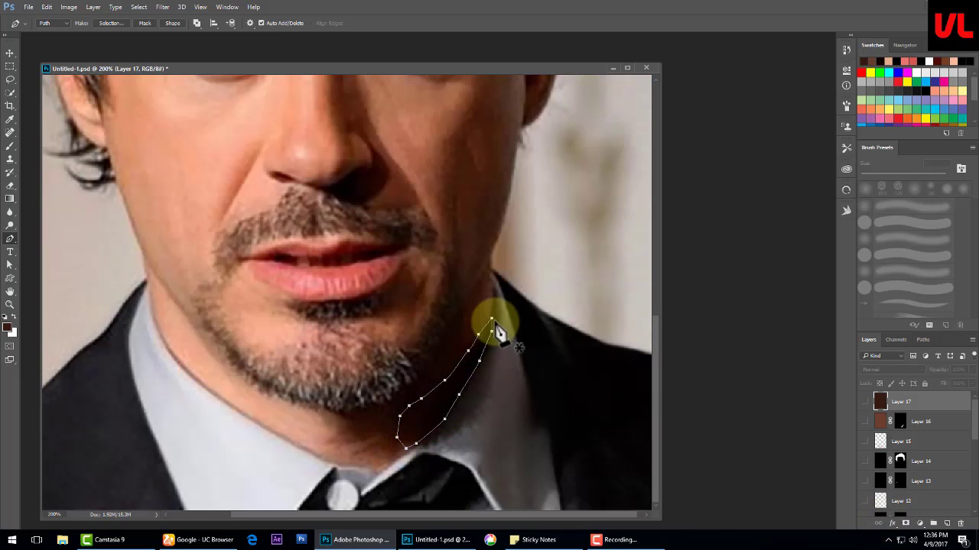
pyautogui.click(865, 401)
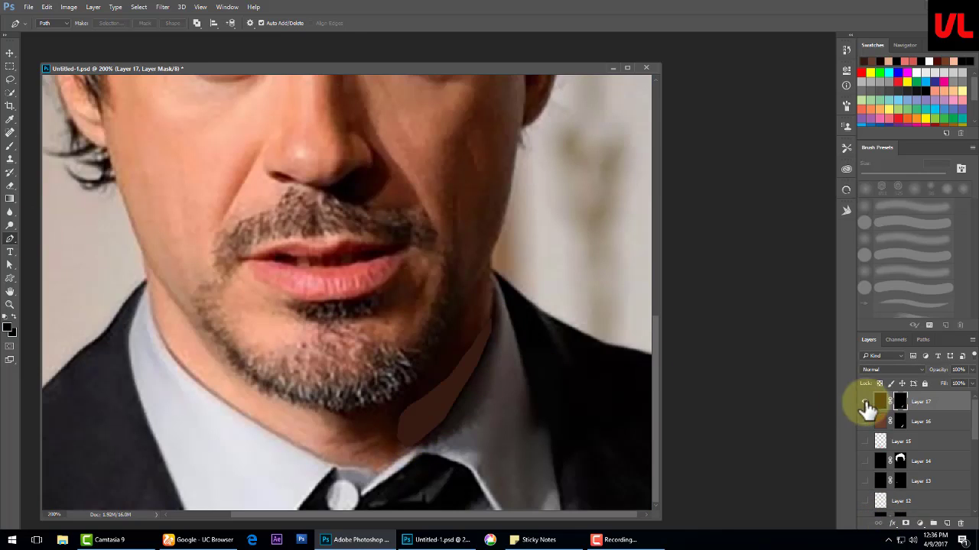
# - Add Layer 18 and pick a light grey foreground colour for the shirt
pyautogui.click(946, 524)
pyautogui.click(9, 146)
pyautogui.click(8, 327)
pyautogui.click(470, 212)
# - Fill Layer 18 with the light grey and hide it to see the photo
pyautogui.click(704, 173)
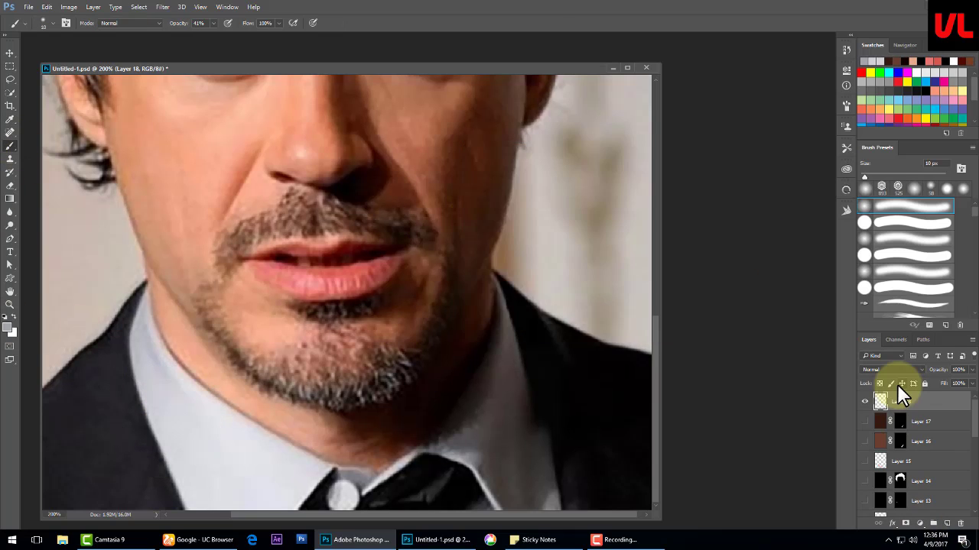
pyautogui.hotkey('alt', 'BackSpace')
pyautogui.click(865, 401)
# - Outline the shirt collar running along the jawline
pyautogui.press('p')
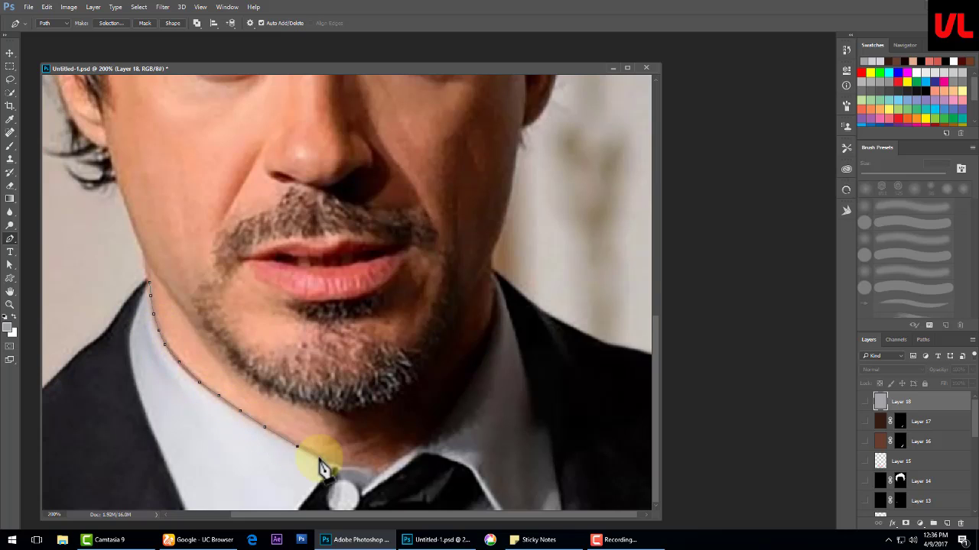
pyautogui.click(413, 448)
pyautogui.click(424, 445)
pyautogui.click(442, 426)
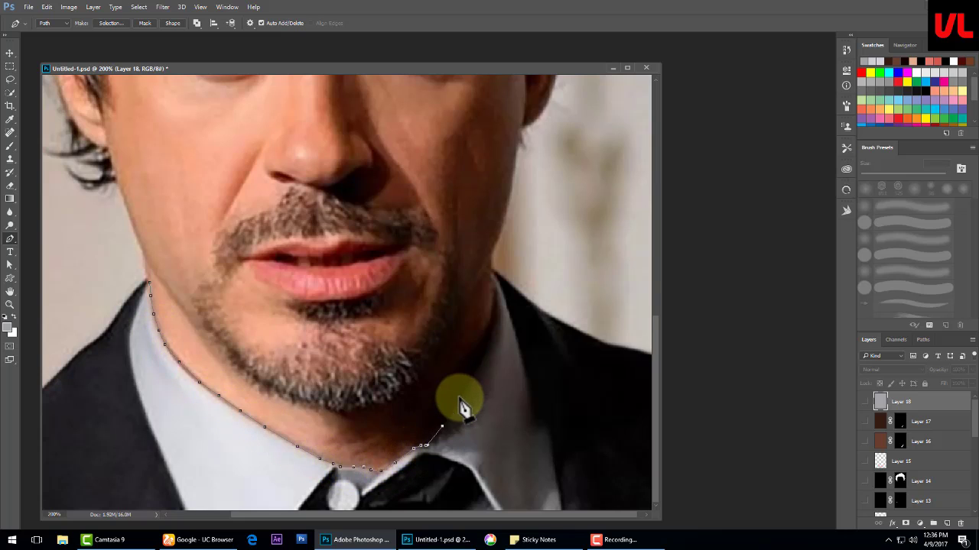
pyautogui.click(459, 398)
pyautogui.click(478, 369)
pyautogui.click(488, 346)
pyautogui.moveTo(510, 323); pyautogui.dragTo(502, 323)
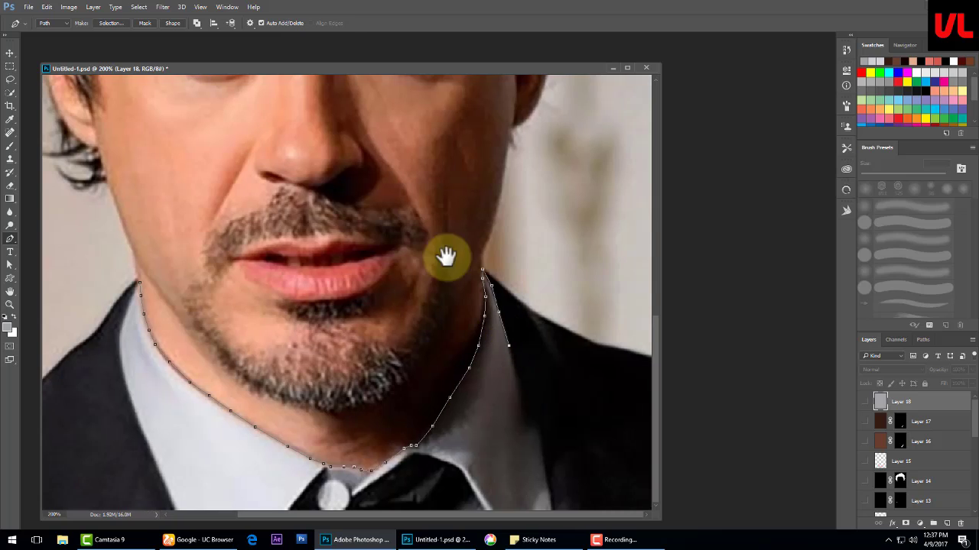
# - Finish the shirt outline down the right collar edge and around the tie, masking Layer 18 to it
pyautogui.click(499, 313)
pyautogui.click(514, 359)
pyautogui.click(531, 409)
pyautogui.click(541, 439)
pyautogui.click(545, 473)
pyautogui.click(550, 510)
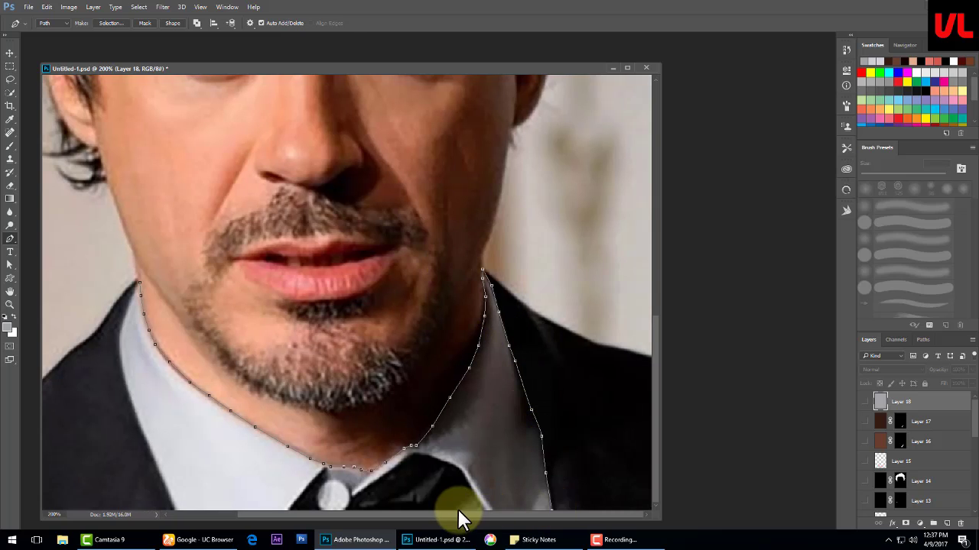
pyautogui.click(469, 490)
pyautogui.click(442, 469)
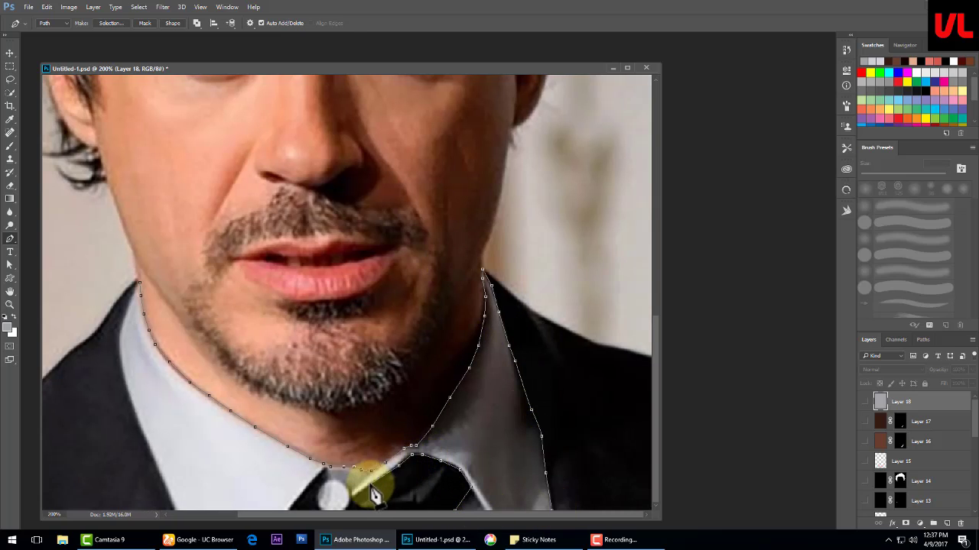
pyautogui.click(142, 295)
pyautogui.hotkey('ctrl', 'Return')
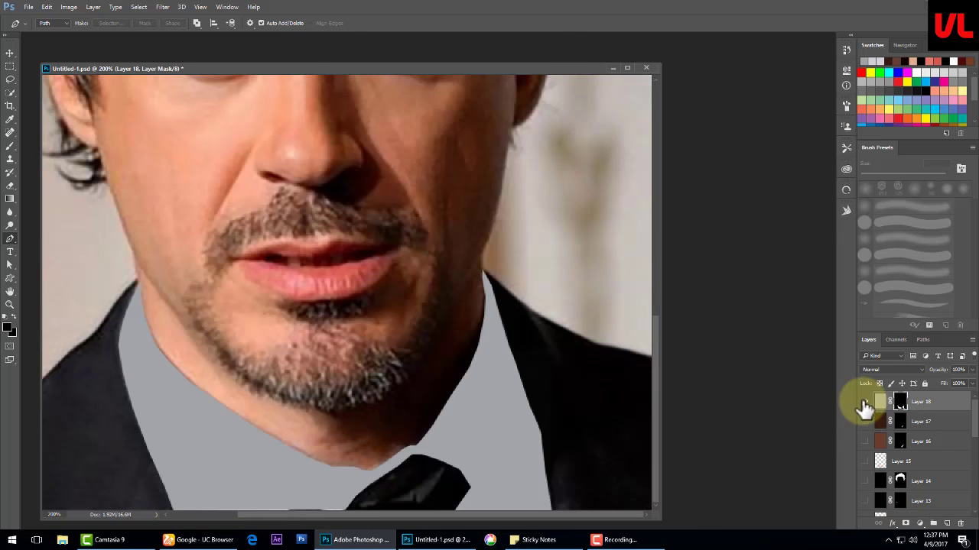
# - Add Layer 19 for the suit jacket using the sampled dark jacket colour
pyautogui.click(947, 524)
pyautogui.click(10, 146)
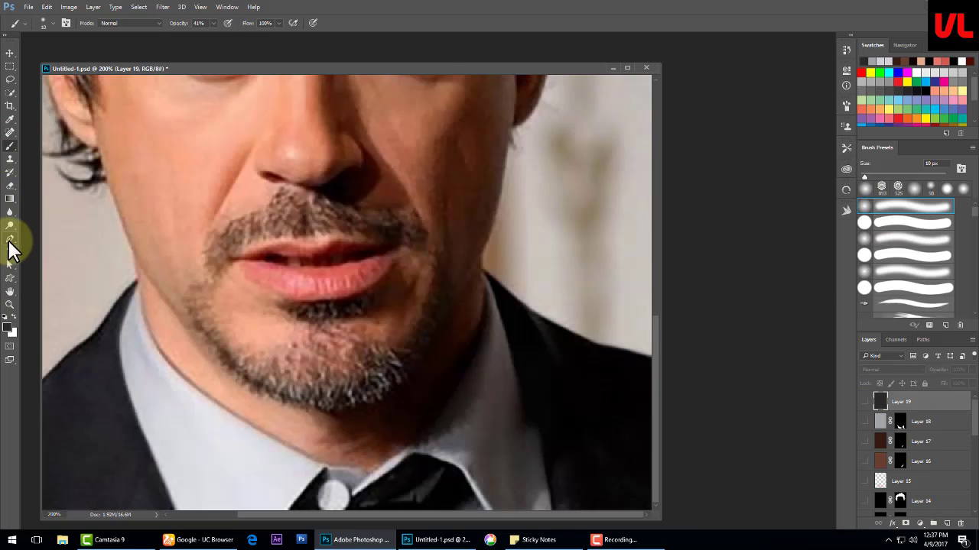
pyautogui.click(10, 240)
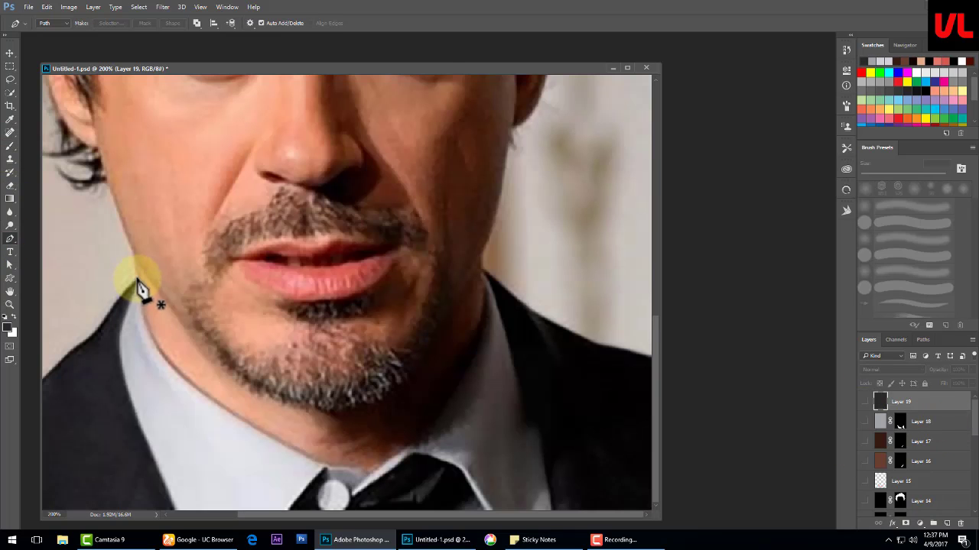
# - Outline the jacket from the bottom edge, up the left side and along the right lapel
pyautogui.click(174, 510)
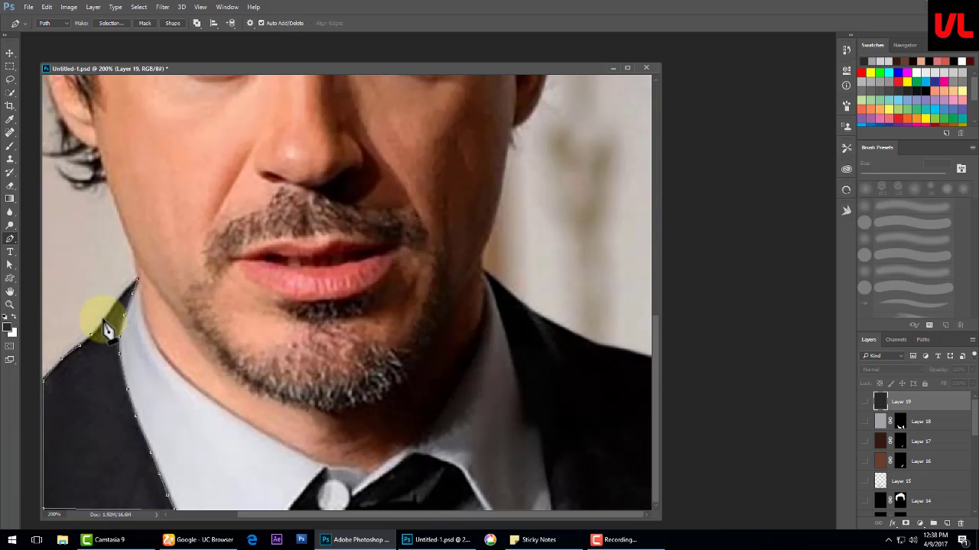
pyautogui.click(136, 281)
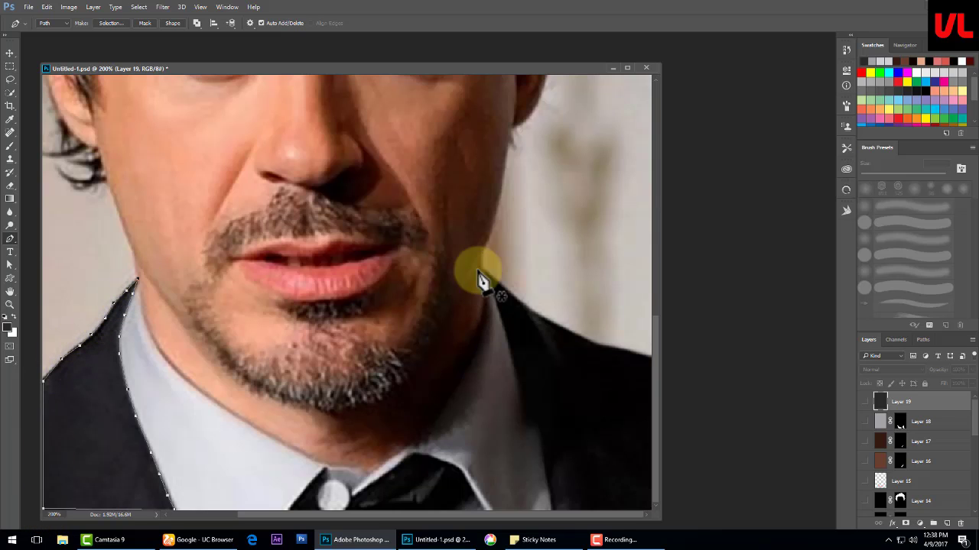
pyautogui.click(521, 304)
pyautogui.click(538, 316)
pyautogui.click(563, 328)
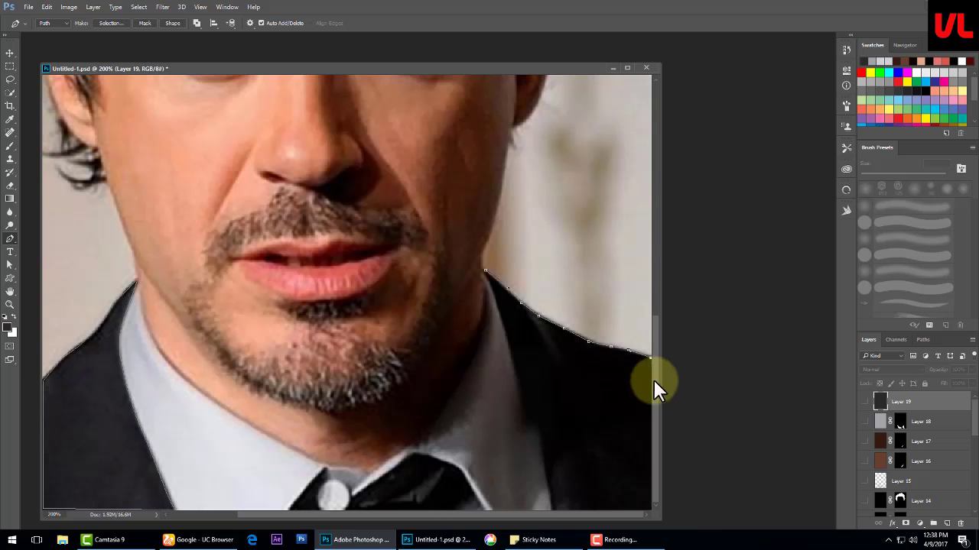
pyautogui.click(650, 509)
# - Close the jacket outline along the collar edge and mask Layer 19 to it
pyautogui.click(550, 507)
pyautogui.click(543, 453)
pyautogui.click(543, 424)
pyautogui.click(521, 361)
pyautogui.click(504, 321)
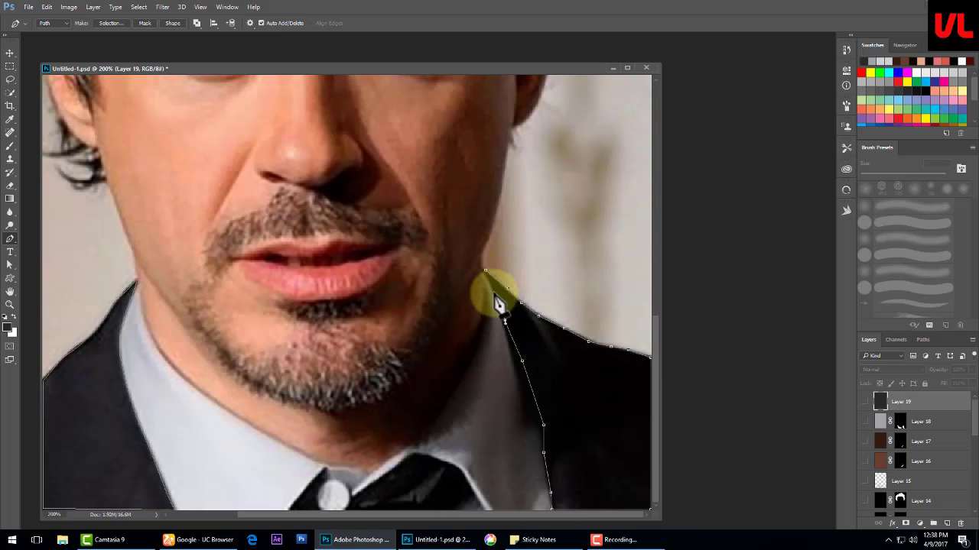
pyautogui.click(487, 272)
pyautogui.hotkey('ctrl', 'Return')
pyautogui.click(905, 524)
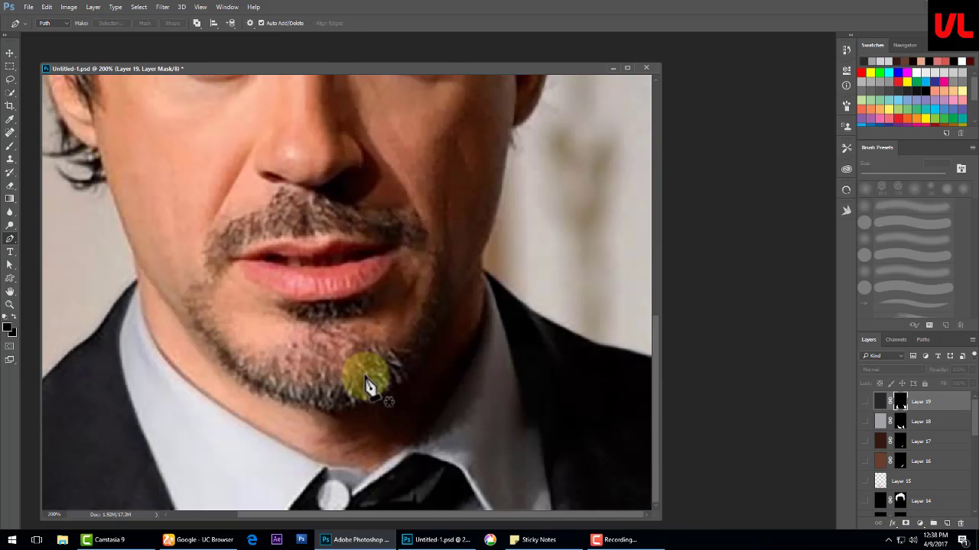
pyautogui.scroll(5, 337, 324)
pyautogui.moveTo(338, 323); pyautogui.dragTo(352, 277)
# - Add Layer 20 filled with a skin tone sampled from the face, then hide it
pyautogui.hotkey('ctrl', 'shift', 'alt', 'n')
pyautogui.click(9, 145)
pyautogui.keyDown('alt'); pyautogui.click(376, 321); pyautogui.keyUp('alt')
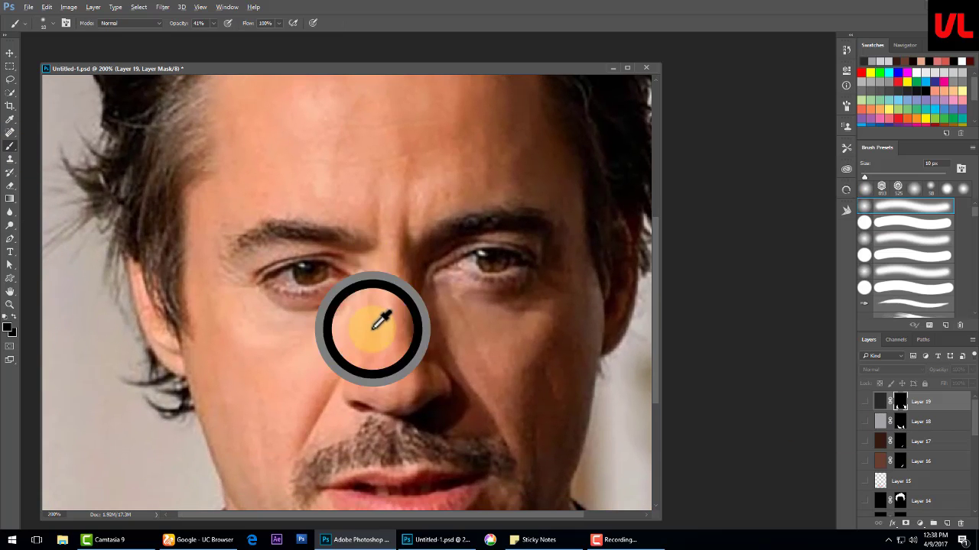
pyautogui.keyDown('alt'); pyautogui.click(375, 339); pyautogui.keyUp('alt')
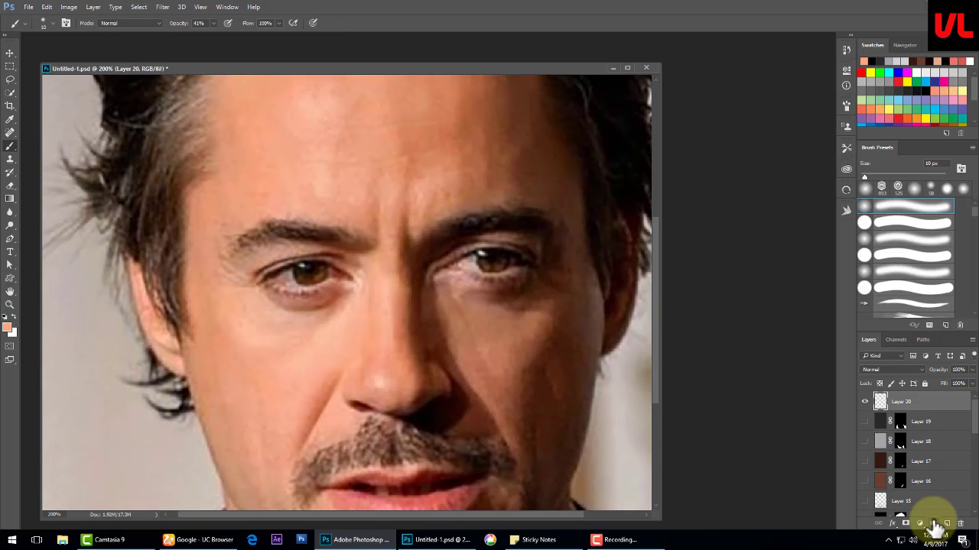
pyautogui.hotkey('alt', 'BackSpace')
pyautogui.click(865, 402)
# - Mask Layer 20 to a highlight traced down the side of the nose
pyautogui.press('p')
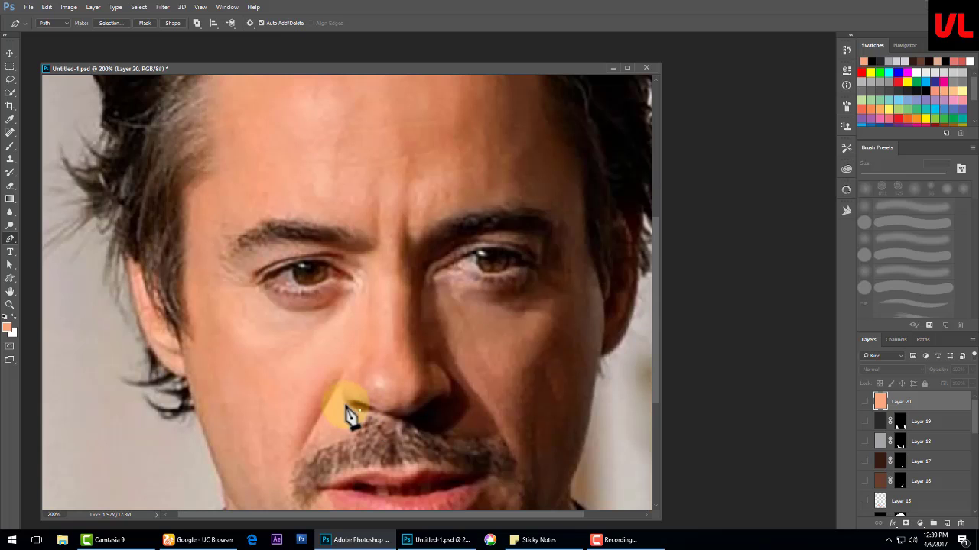
pyautogui.click(390, 283)
pyautogui.click(395, 351)
pyautogui.click(400, 389)
pyautogui.click(400, 413)
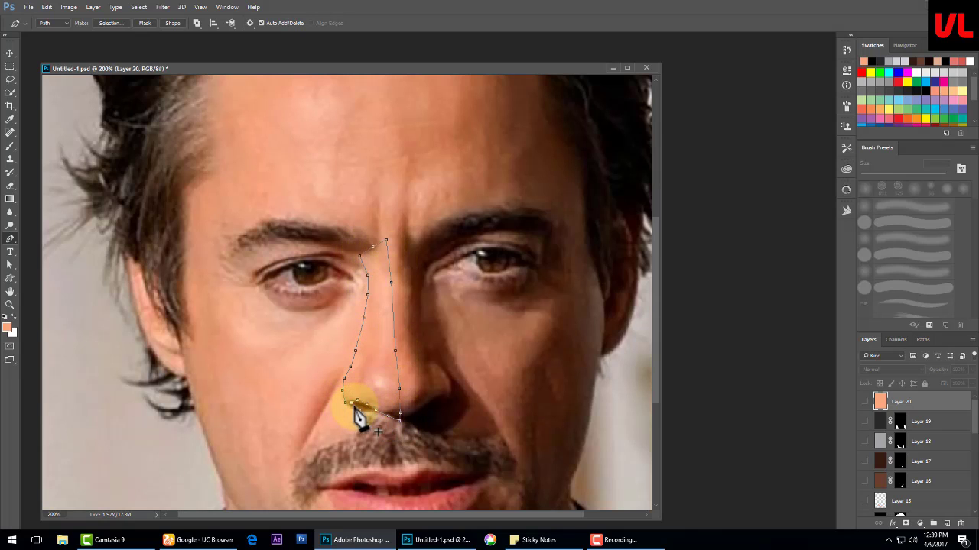
pyautogui.hotkey('ctrl', 'Return')
pyautogui.click(10, 265)
pyautogui.click(373, 421)
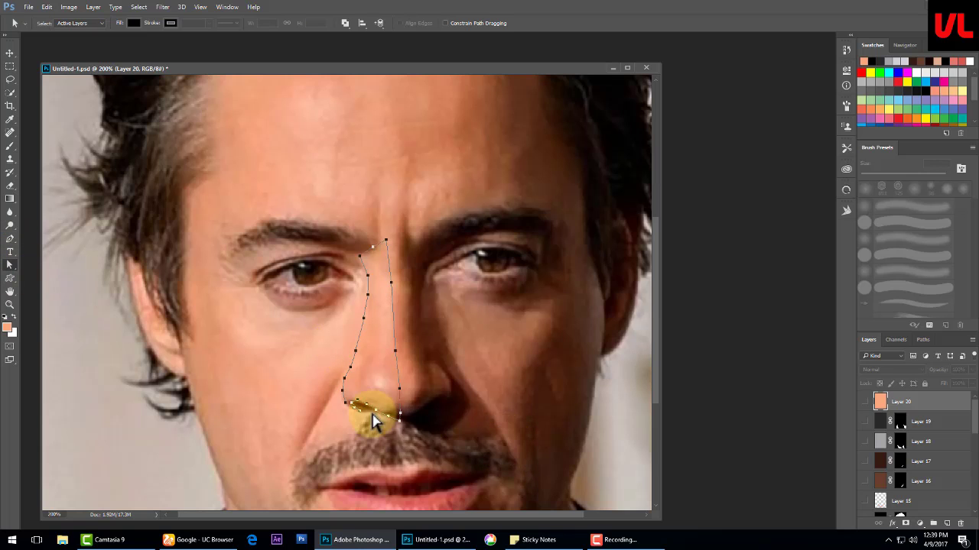
pyautogui.click(865, 402)
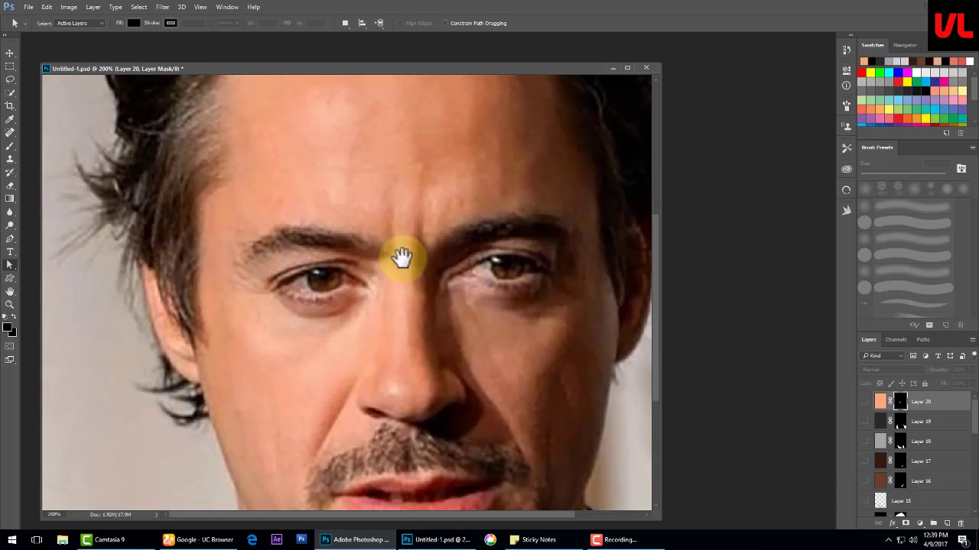
pyautogui.moveTo(400, 257); pyautogui.dragTo(357, 240)
pyautogui.hotkey('ctrl', '+')
pyautogui.hotkey('ctrl', '+')
# - Add a new white layer and pen-trace the outline of the first eye
pyautogui.hotkey('ctrl', 'shift', 'alt', 'n')
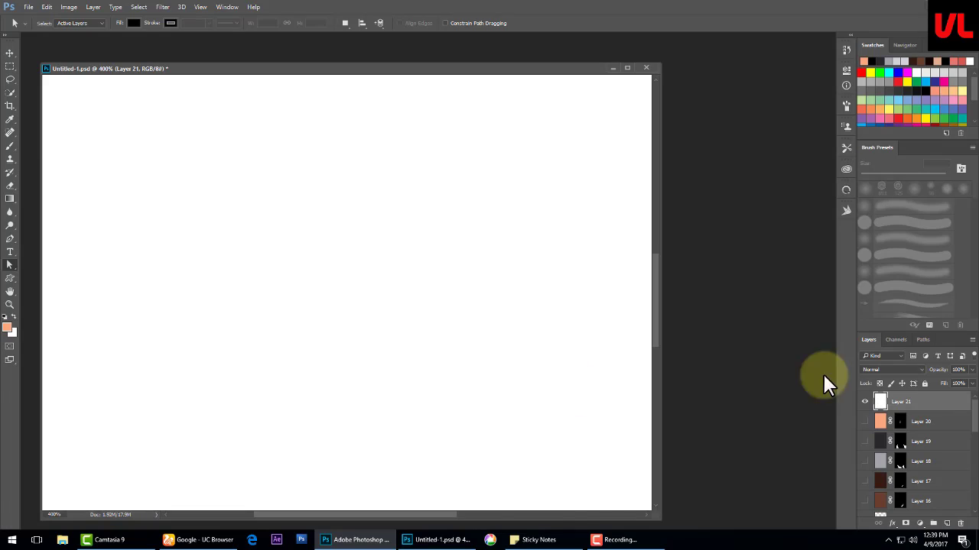
pyautogui.click(10, 239)
pyautogui.click(260, 312)
pyautogui.moveTo(413, 299); pyautogui.dragTo(495, 351)
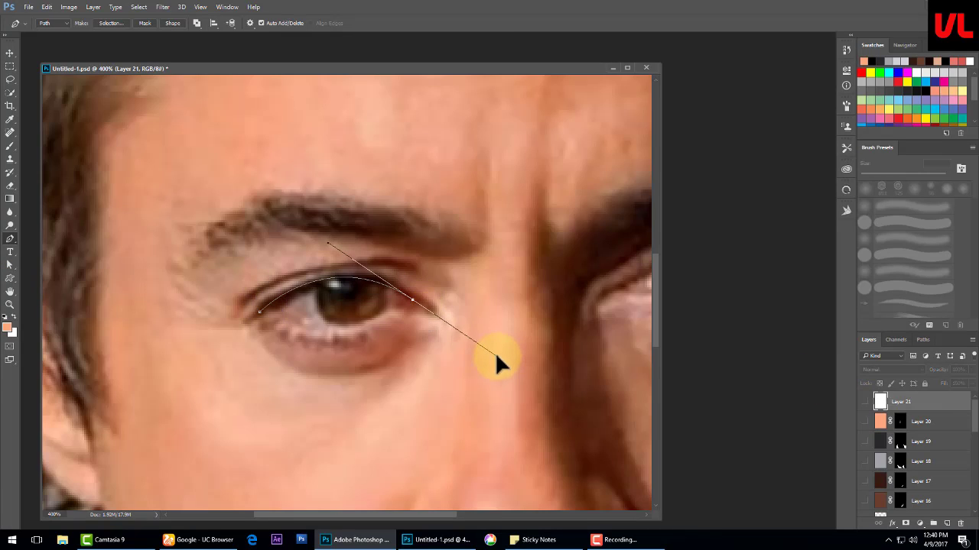
pyautogui.moveTo(260, 312); pyautogui.dragTo(237, 295)
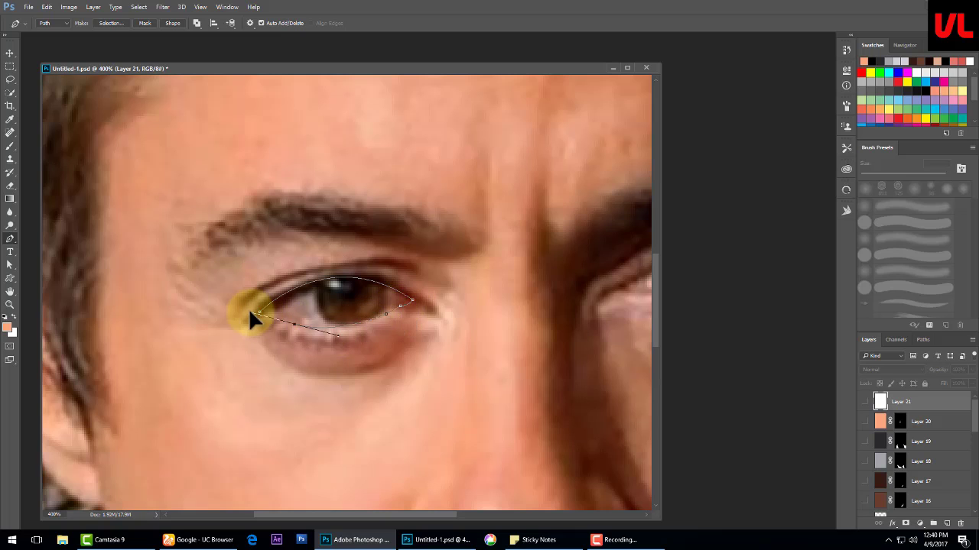
pyautogui.hscroll(5, 430, 323)
# - Trace the second eye and mask the white Layer 21 to both eye whites
pyautogui.click(286, 302)
pyautogui.click(315, 288)
pyautogui.click(354, 268)
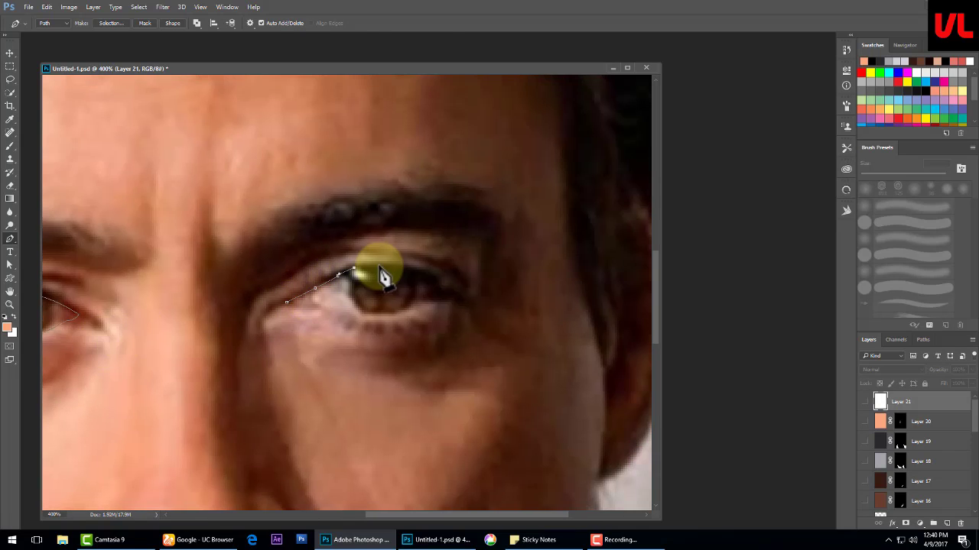
pyautogui.click(413, 272)
pyautogui.click(437, 284)
pyautogui.click(312, 316)
pyautogui.click(286, 302)
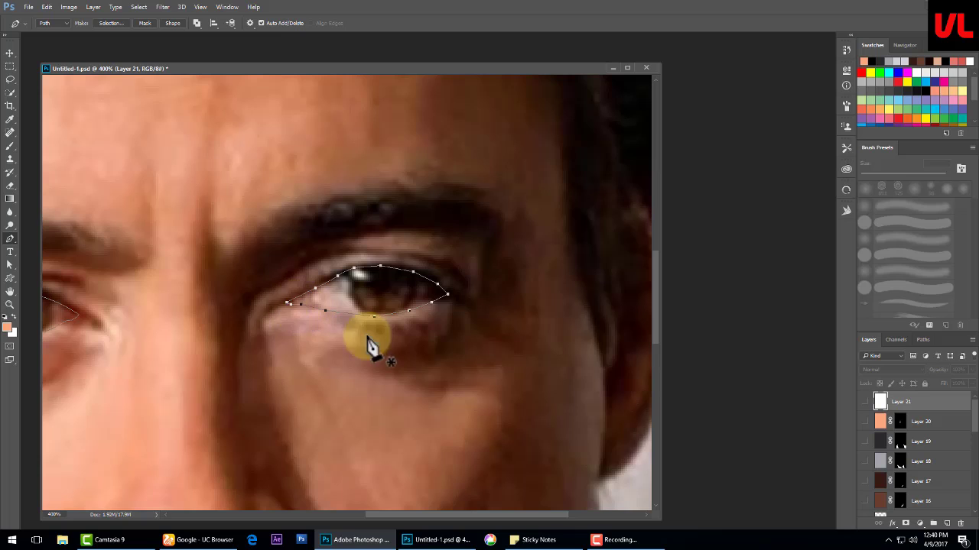
pyautogui.hotkey('ctrl', 'Return')
pyautogui.click(905, 523)
pyautogui.hscroll(-5, 322, 304)
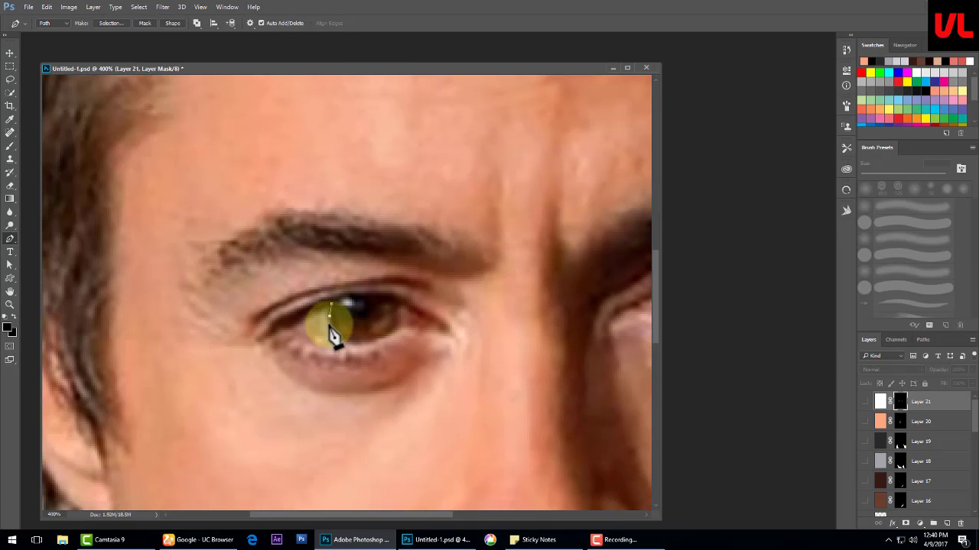
# - Add a new layer filled with brown sampled from the iris, then hide it
pyautogui.hotkey('ctrl', 'shift', 'alt', 'n')
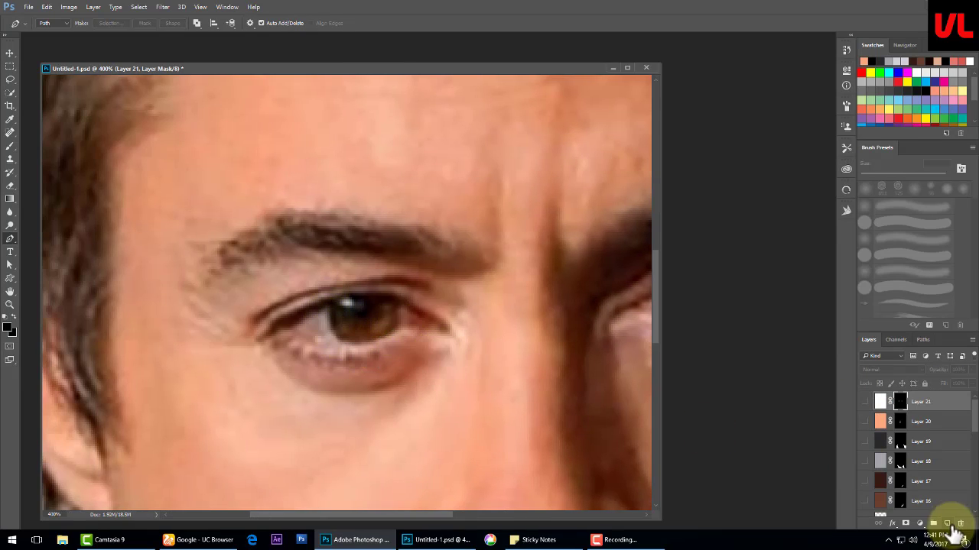
pyautogui.press('b')
pyautogui.keyDown('alt'); pyautogui.click(367, 320); pyautogui.keyUp('alt')
pyautogui.hotkey('alt', 'BackSpace')
pyautogui.hotkey('ctrl', 'alt', 'g')
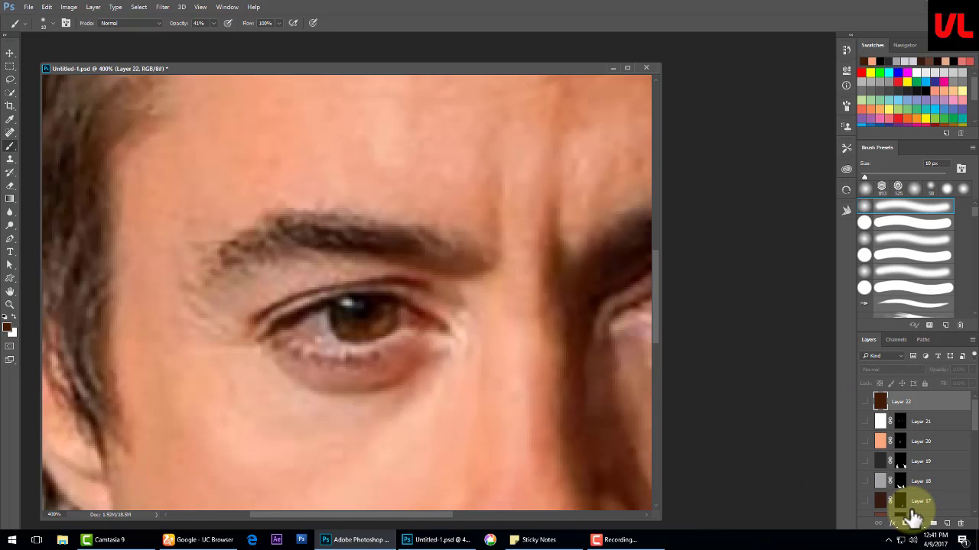
pyautogui.press('p')
pyautogui.click(330, 305)
# - Trace both irises and mask the brown Layer 22 to them
pyautogui.click(334, 338)
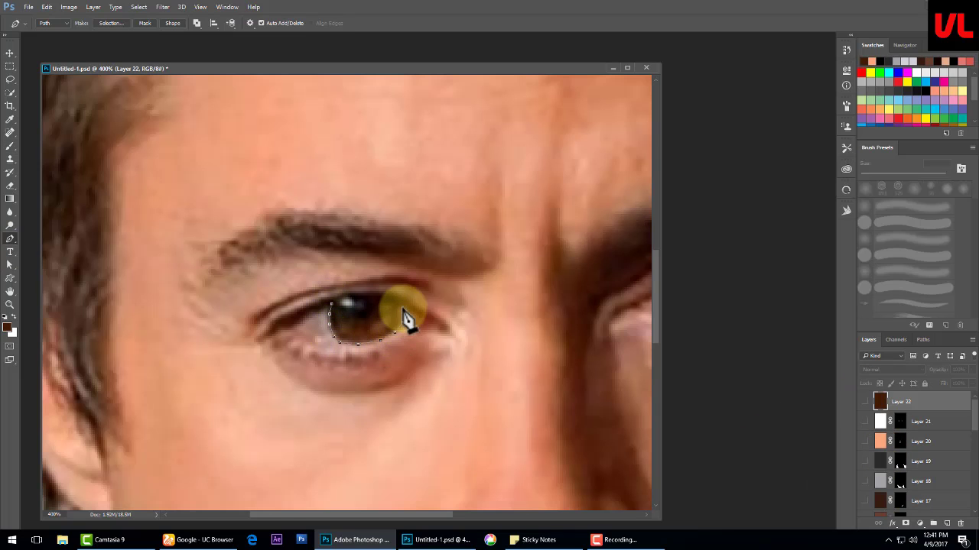
pyautogui.click(332, 306)
pyautogui.moveTo(336, 310); pyautogui.dragTo(394, 325)
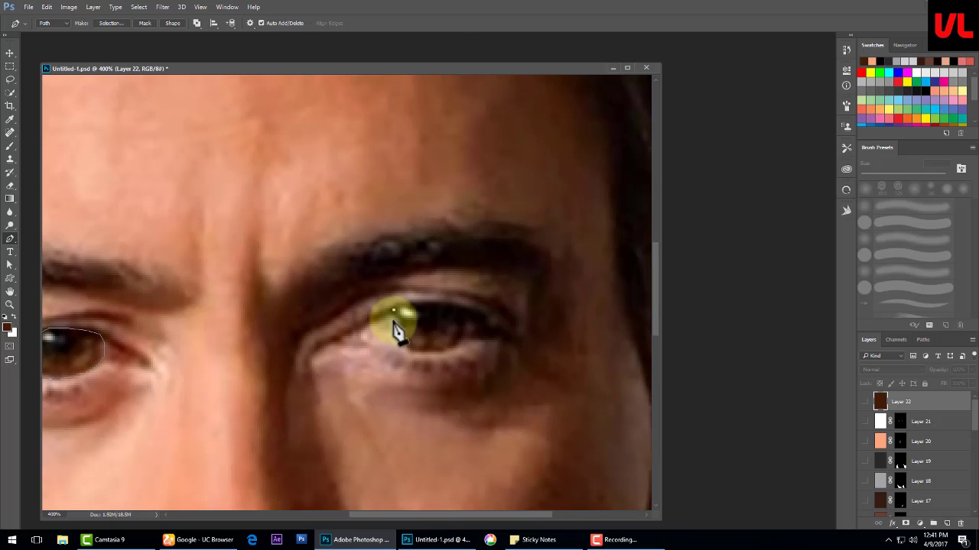
pyautogui.click(446, 304)
pyautogui.click(429, 305)
pyautogui.click(407, 305)
pyautogui.click(395, 310)
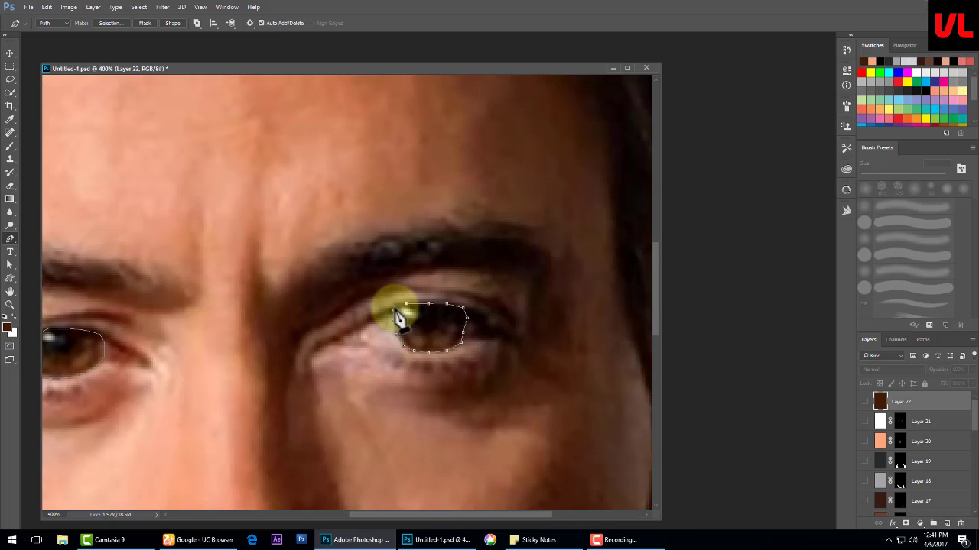
pyautogui.click(395, 311)
pyautogui.hotkey('ctrl', 'Return')
pyautogui.click(919, 523)
# - Add dark brown Layer 23, trace iris shadow shapes, and mask it to them
pyautogui.click(865, 422)
pyautogui.click(947, 523)
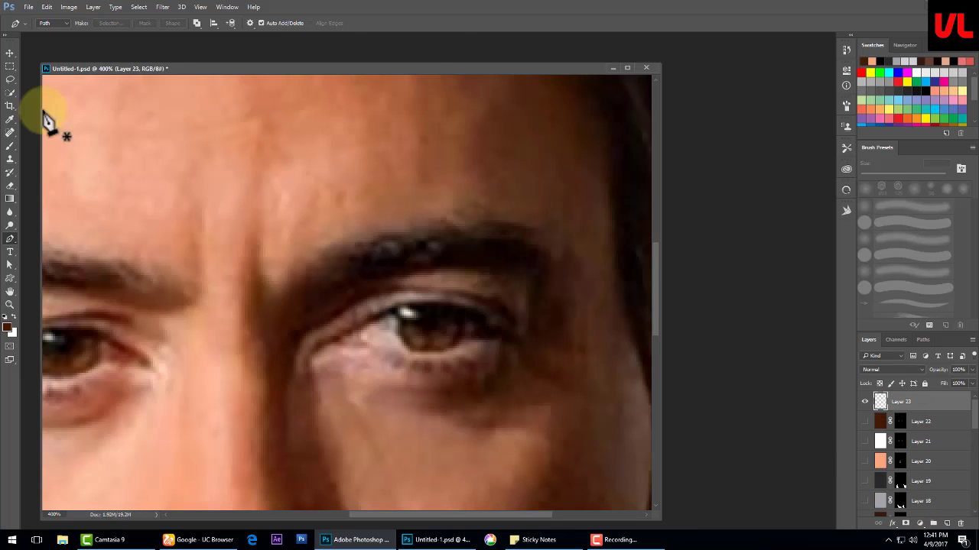
pyautogui.press('b')
pyautogui.moveTo(290, 344); pyautogui.dragTo(459, 316)
pyautogui.hotkey('alt', 'BackSpace')
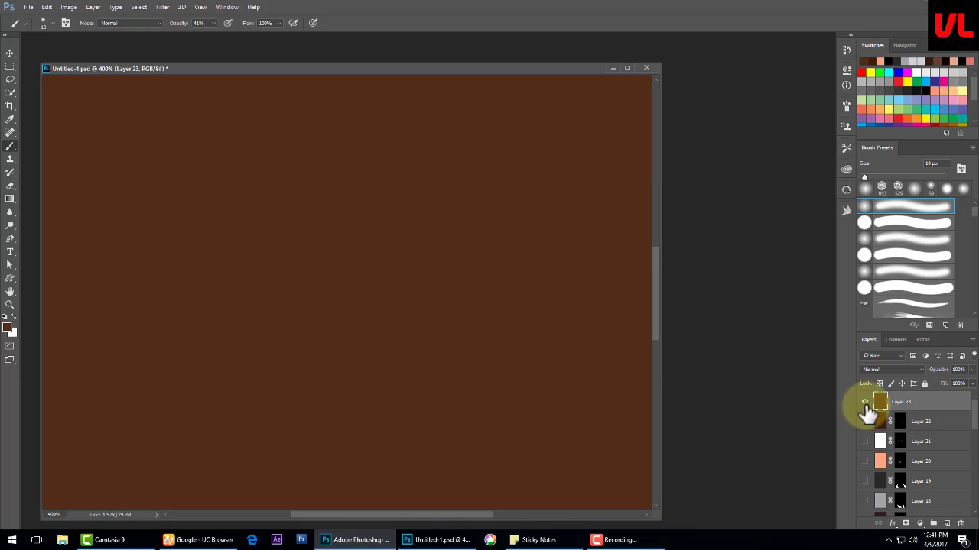
pyautogui.click(865, 402)
pyautogui.press('p')
pyautogui.click(215, 333)
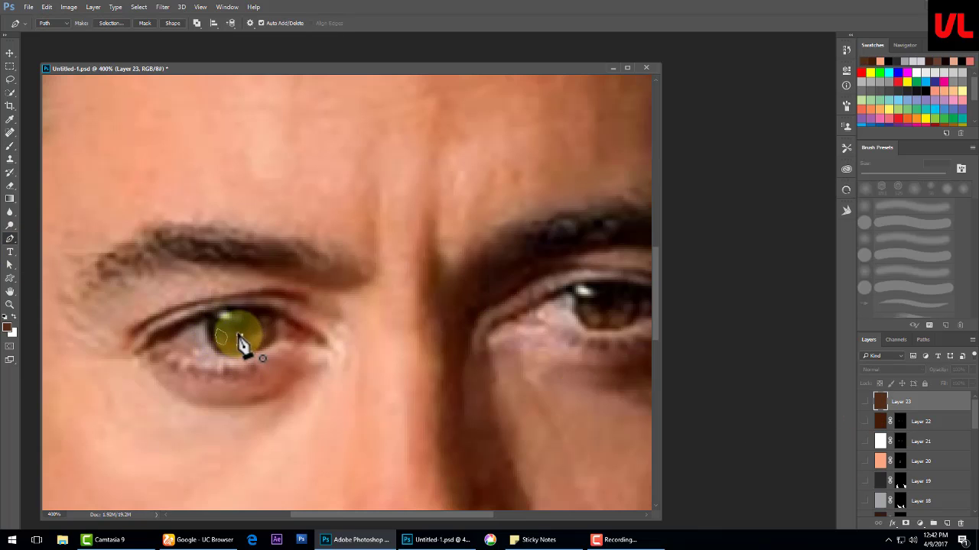
pyautogui.moveTo(262, 334); pyautogui.dragTo(105, 373)
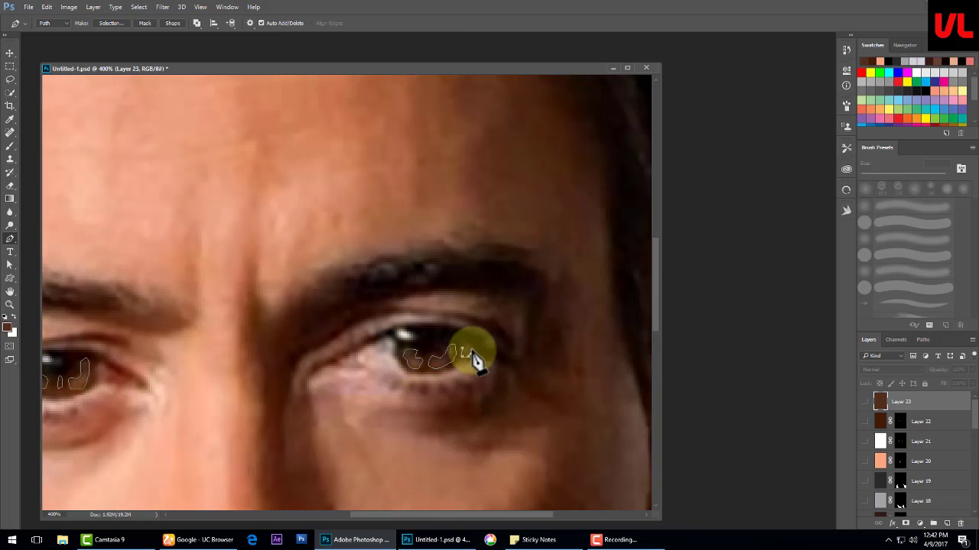
pyautogui.click(865, 402)
pyautogui.keyDown('alt'); pyautogui.click(919, 523); pyautogui.keyUp('alt')
pyautogui.moveTo(316, 323); pyautogui.dragTo(408, 329)
# - Add a black-filled layer masked to catchlight shapes in both eyes
pyautogui.press('b')
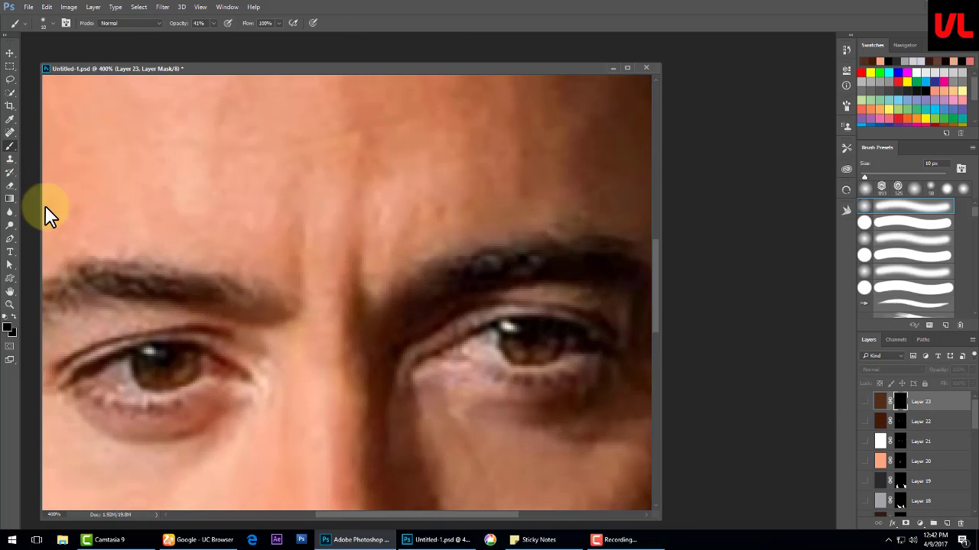
pyautogui.hotkey('ctrl', '2')
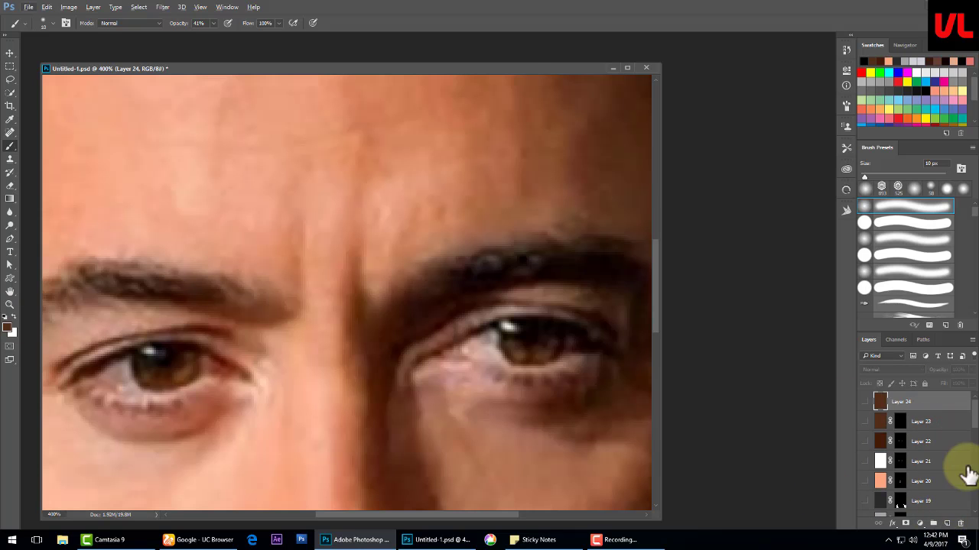
pyautogui.click(946, 523)
pyautogui.press('d')
pyautogui.hotkey('alt', 'BackSpace')
pyautogui.click(865, 401)
pyautogui.press('p')
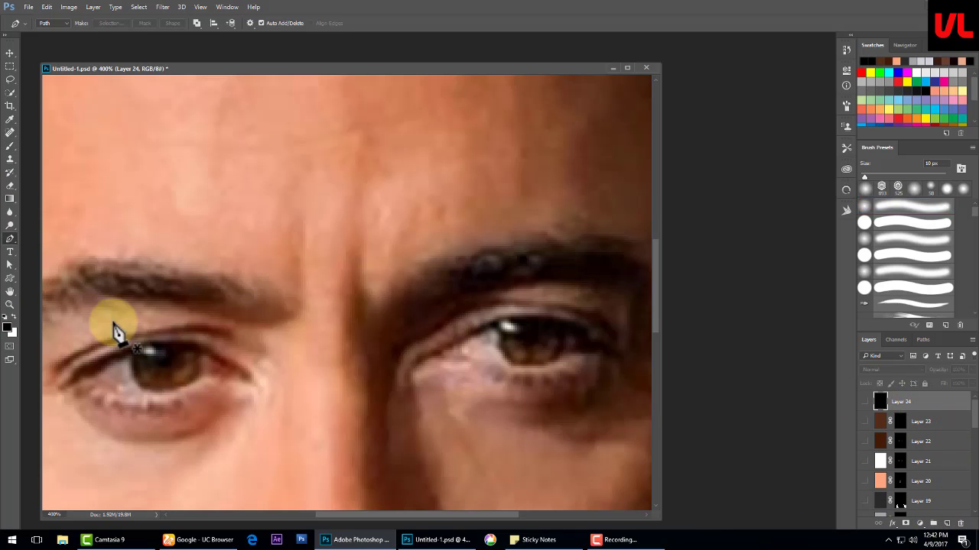
pyautogui.click(510, 332)
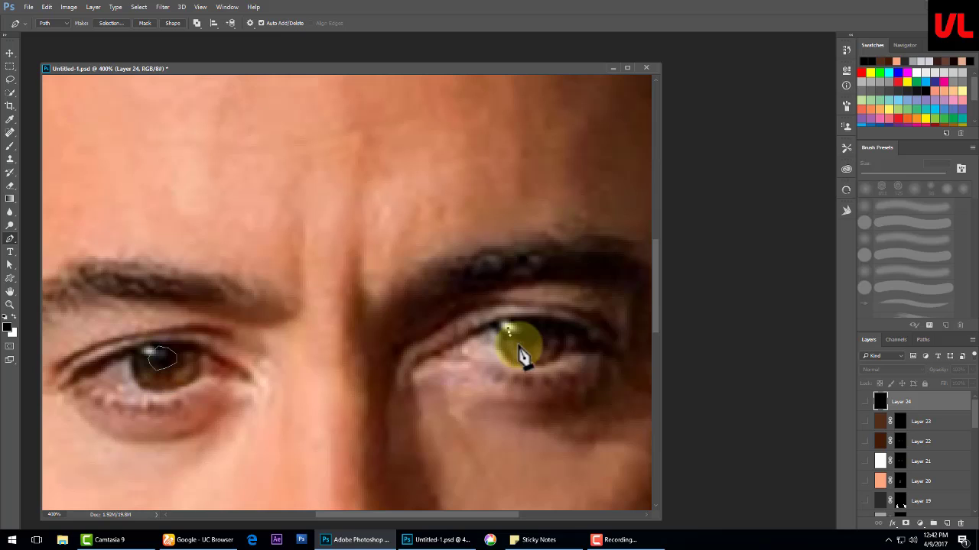
pyautogui.click(511, 333)
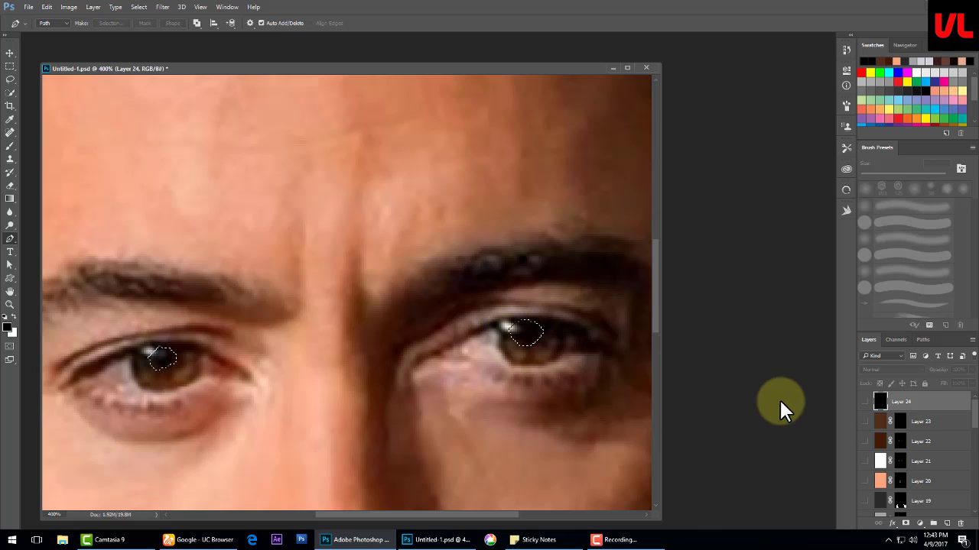
pyautogui.click(946, 523)
# - Add a new white-filled layer with a layer mask
pyautogui.hotkey('ctrl', 'BackSpace')
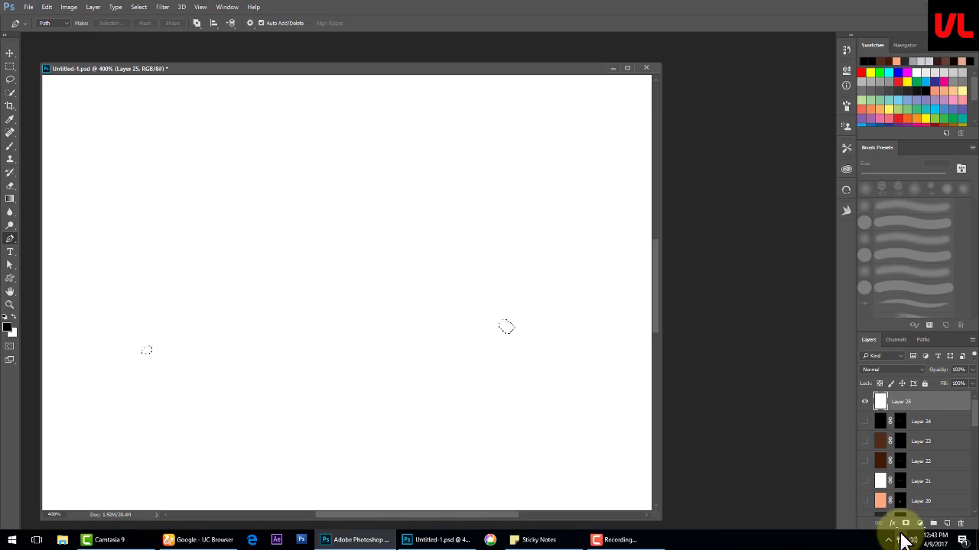
pyautogui.click(905, 523)
pyautogui.hotkey('ctrl', '-')
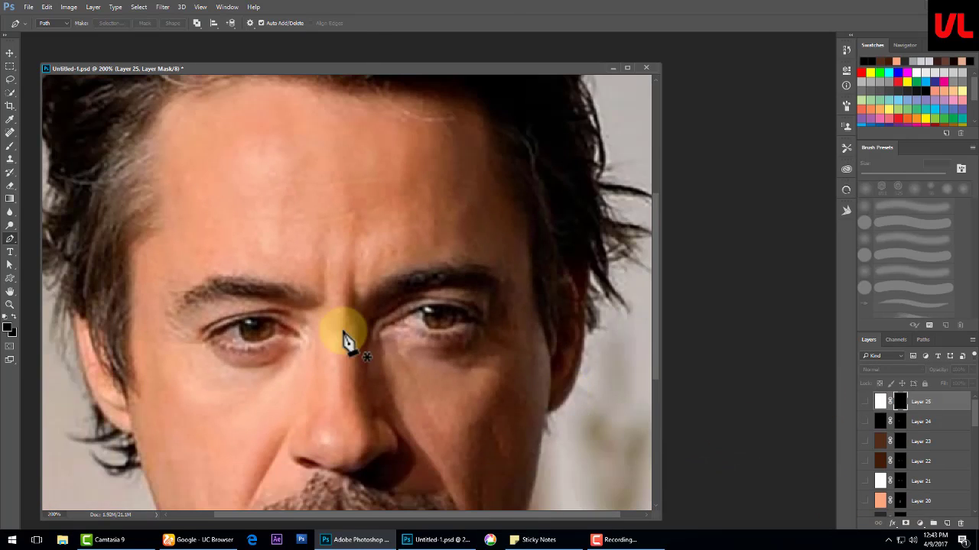
# - Add a new layer filled with dark brown sampled from the eye, then hide it
pyautogui.press('b')
pyautogui.click(946, 523)
pyautogui.keyDown('alt'); pyautogui.click(275, 312); pyautogui.keyUp('alt')
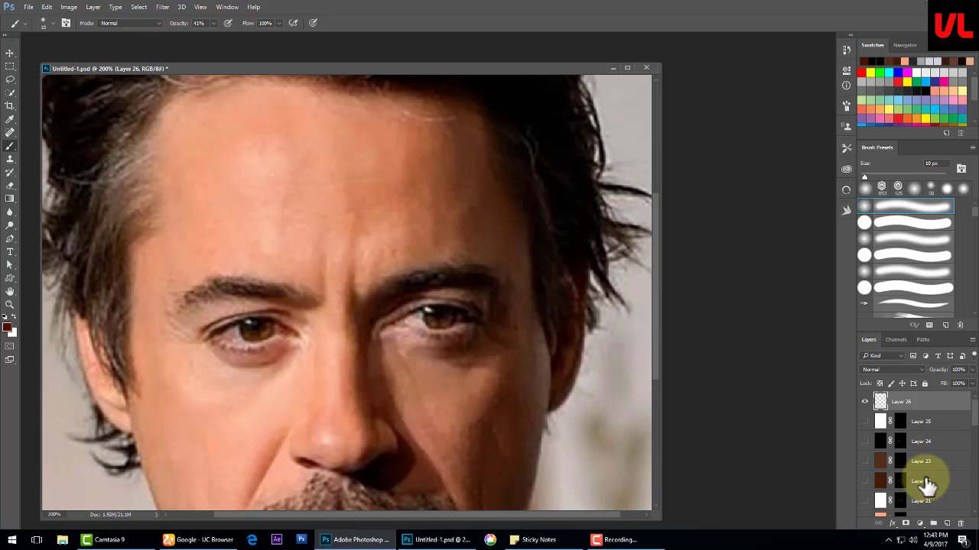
pyautogui.hotkey('alt', 'BackSpace')
pyautogui.click(865, 401)
pyautogui.hotkey('ctrl', '+')
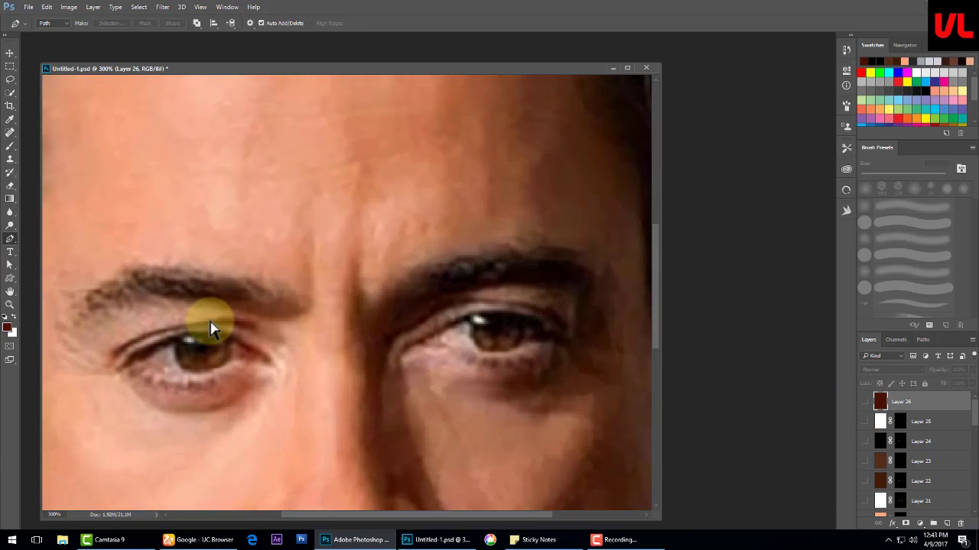
pyautogui.press('p')
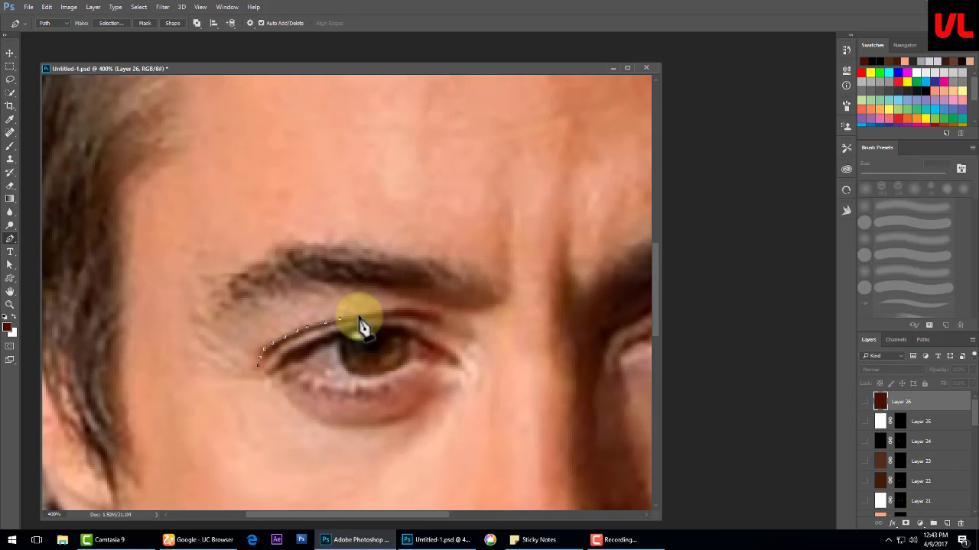
# - Trace both upper eyelids and mask the dark brown layer to them
pyautogui.moveTo(358, 316)
pyautogui.mouseDown()
pyautogui.moveTo(414, 312)
pyautogui.moveTo(306, 342)
pyautogui.mouseUp()
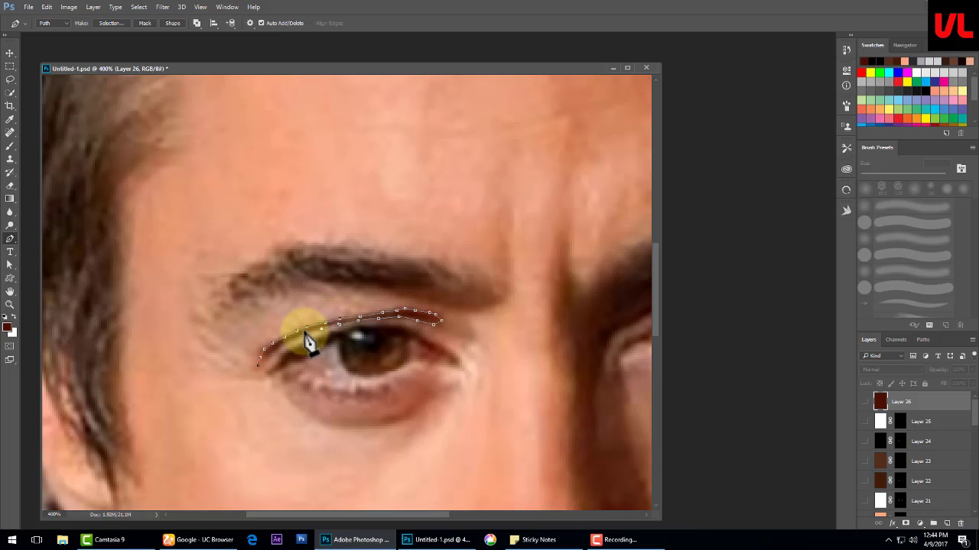
pyautogui.hscroll(5, 321, 352)
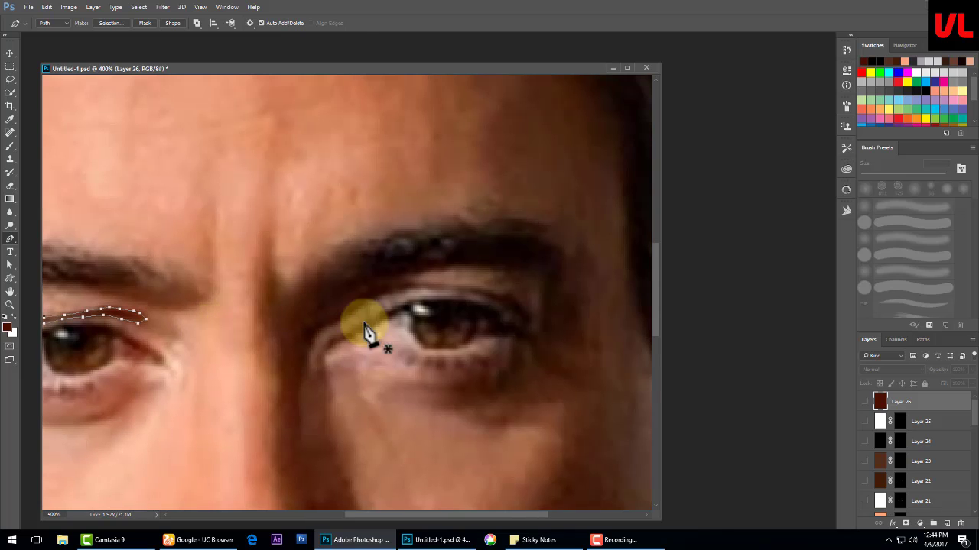
pyautogui.moveTo(307, 343)
pyautogui.mouseDown()
pyautogui.moveTo(380, 295)
pyautogui.moveTo(505, 296)
pyautogui.moveTo(431, 295)
pyautogui.moveTo(308, 343)
pyautogui.mouseUp()
pyautogui.hotkey('ctrl', 'Return')
pyautogui.click(864, 402)
pyautogui.scroll(-2, 393, 323)
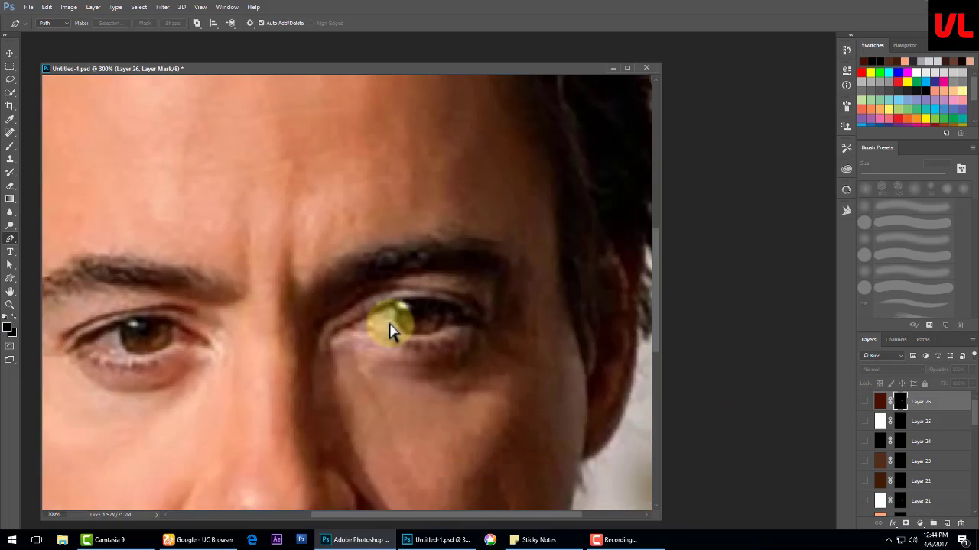
pyautogui.scroll(-2, 393, 323)
pyautogui.scroll(-3, 864, 475)
# - Hide the photo and eyelid layer to preview, restore the photo, and add empty Layer 27
pyautogui.moveTo(868, 476)
pyautogui.mouseDown()
pyautogui.moveTo(865, 463)
pyautogui.moveTo(869, 507)
pyautogui.moveTo(876, 488)
pyautogui.mouseUp()
pyautogui.click(866, 487)
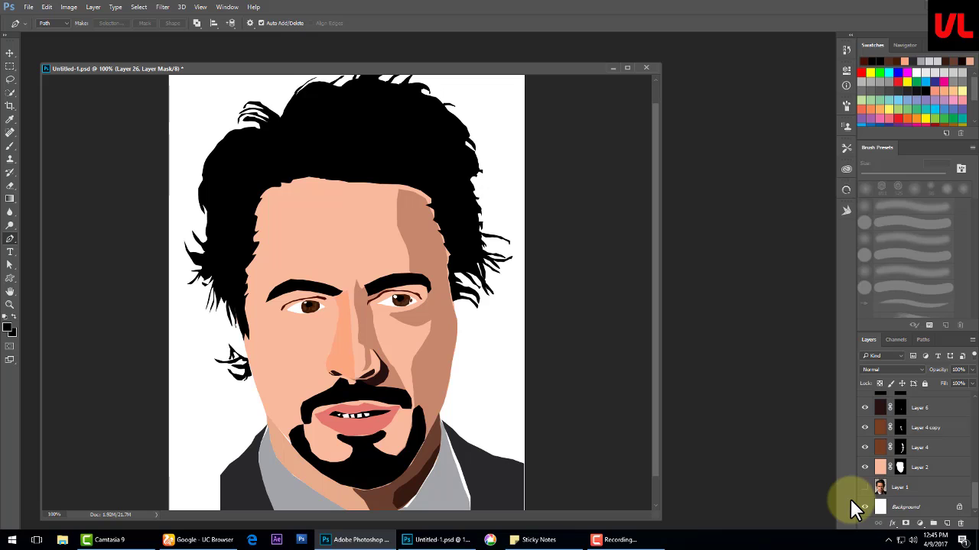
pyautogui.scroll(3, 869, 448)
pyautogui.moveTo(864, 500); pyautogui.dragTo(868, 420)
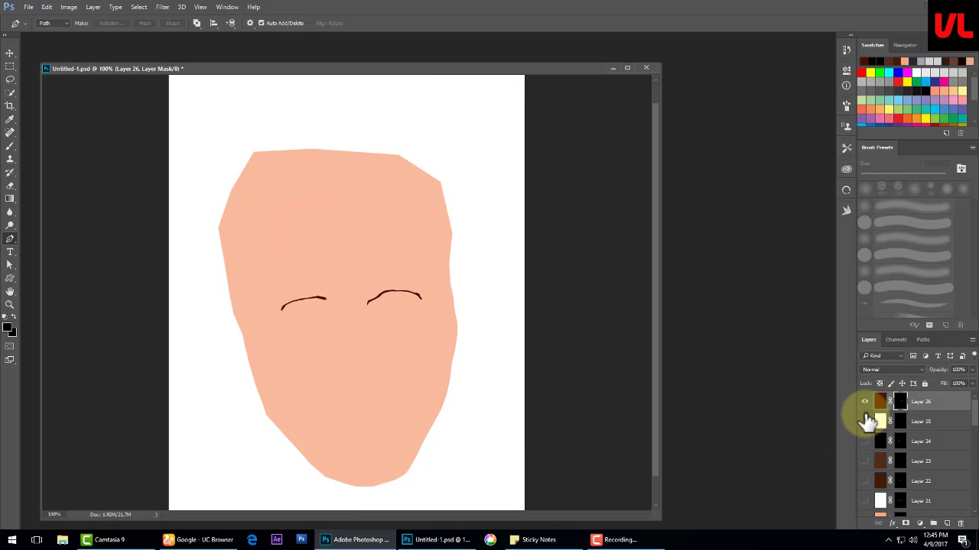
pyautogui.click(865, 401)
pyautogui.scroll(-3, 879, 458)
pyautogui.click(865, 489)
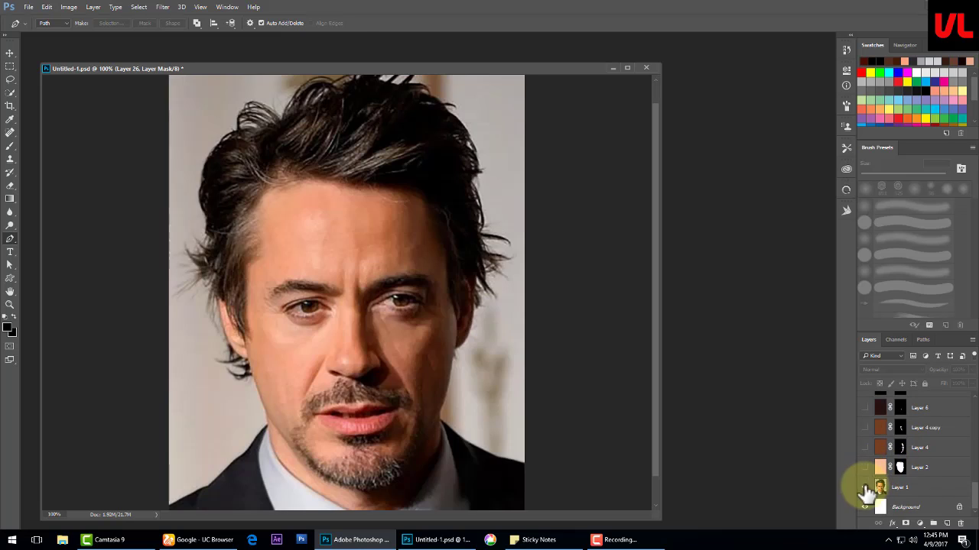
pyautogui.click(946, 524)
# - Fill Layer 27 with the brown colour and hide it
pyautogui.press('b')
pyautogui.press('x')
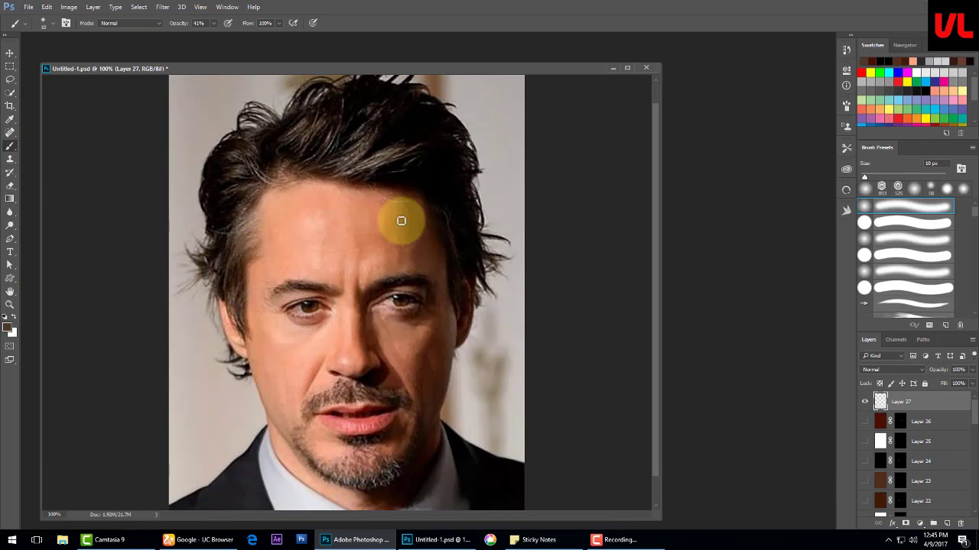
pyautogui.hotkey('ctrl', '+')
pyautogui.hotkey('alt', 'BackSpace')
pyautogui.click(865, 401)
# - Pen-trace the hair-strand shapes across the crown
pyautogui.click(10, 239)
pyautogui.moveTo(263, 234); pyautogui.dragTo(274, 220)
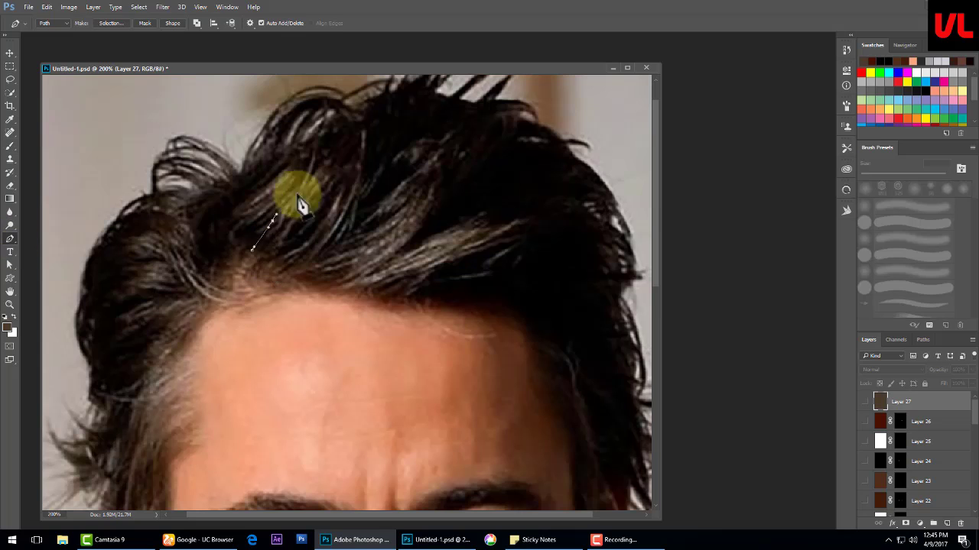
pyautogui.click(335, 153)
pyautogui.click(275, 257)
pyautogui.click(358, 139)
pyautogui.click(333, 237)
pyautogui.click(434, 145)
pyautogui.click(288, 283)
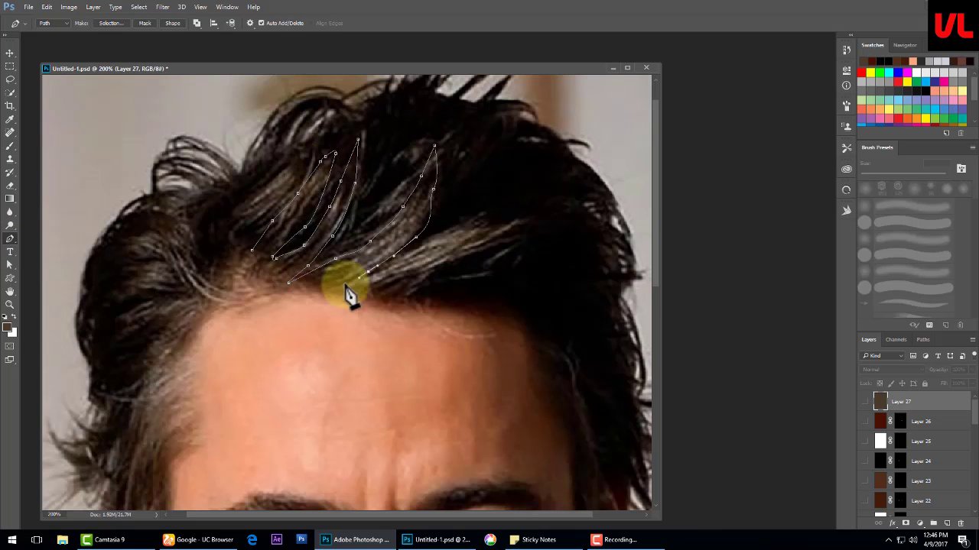
pyautogui.click(426, 279)
pyautogui.click(538, 212)
pyautogui.click(474, 216)
pyautogui.click(326, 294)
pyautogui.click(242, 256)
# - Trace the hair strands down the left side and above the left ear
pyautogui.scroll(-2, 243, 253)
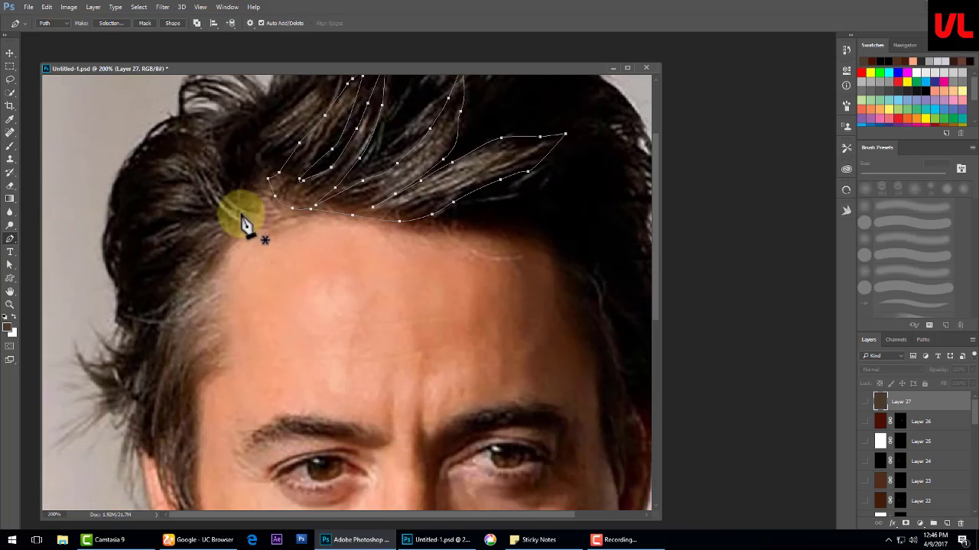
pyautogui.click(162, 274)
pyautogui.click(128, 295)
pyautogui.click(143, 311)
pyautogui.click(106, 369)
pyautogui.click(142, 431)
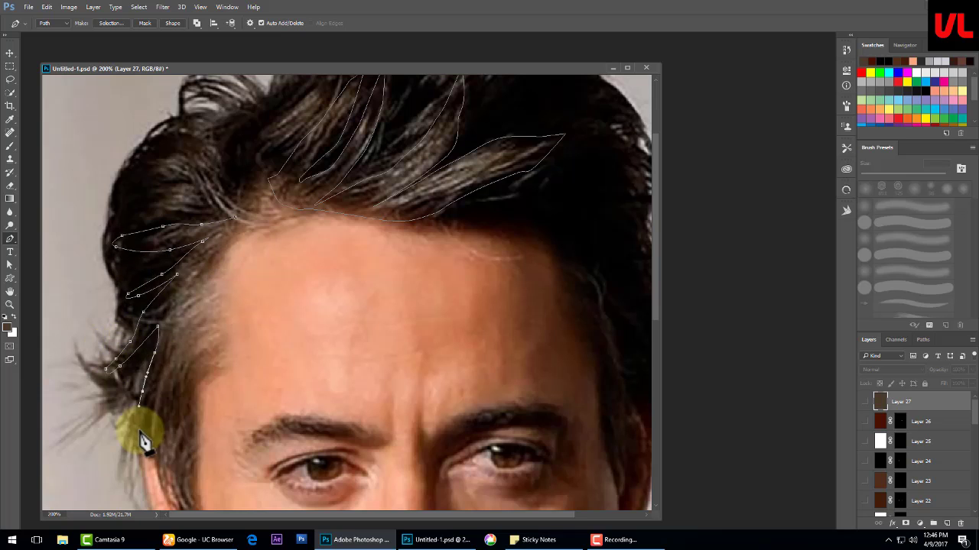
pyautogui.click(187, 421)
pyautogui.click(222, 349)
pyautogui.click(182, 330)
pyautogui.click(205, 263)
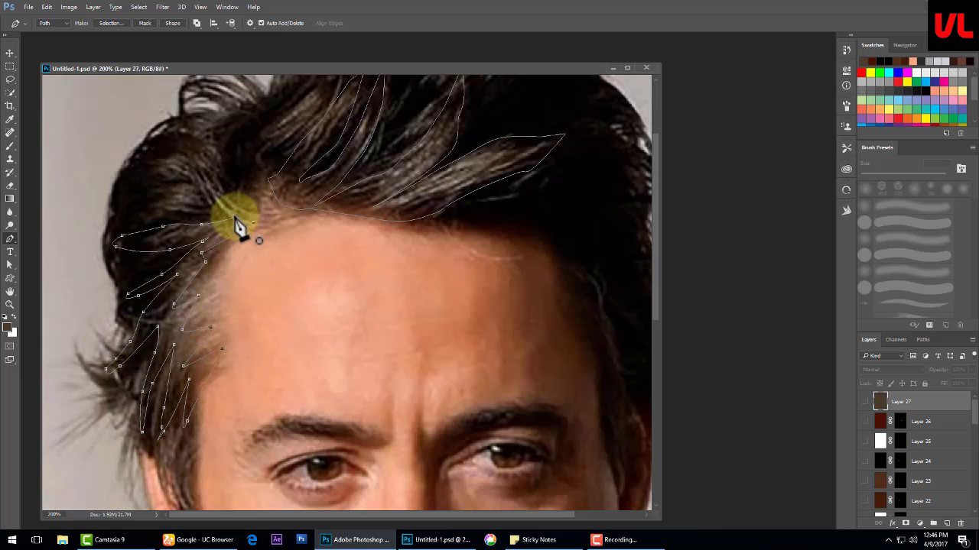
pyautogui.click(235, 220)
# - Trace a curved strand along the left curl
pyautogui.moveTo(372, 235); pyautogui.dragTo(372, 354)
pyautogui.click(225, 283)
pyautogui.click(145, 264)
pyautogui.click(119, 303)
pyautogui.click(179, 289)
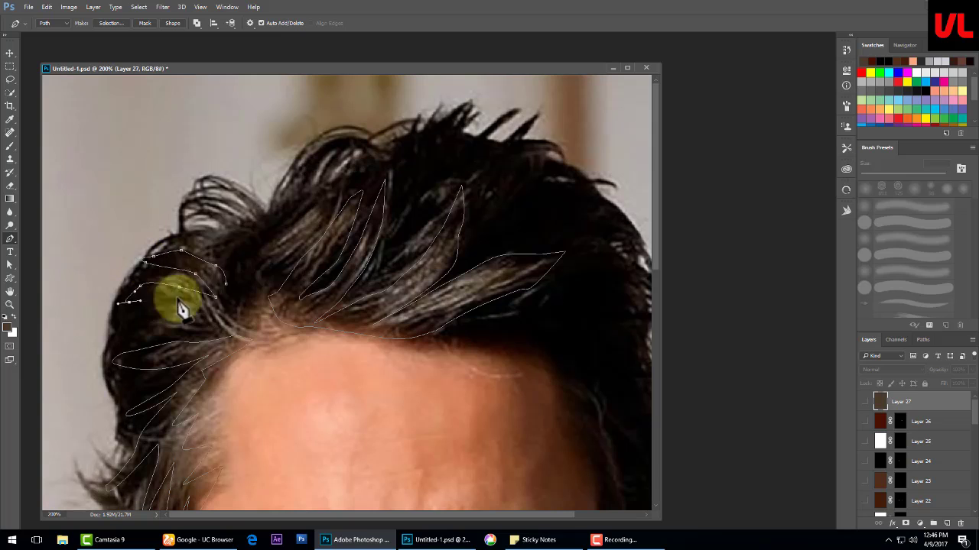
pyautogui.click(136, 321)
pyautogui.click(214, 316)
pyautogui.click(237, 310)
# - Trace another crown strand and a strand at the right temple
pyautogui.moveTo(381, 339); pyautogui.dragTo(371, 339)
pyautogui.click(253, 240)
pyautogui.click(280, 230)
pyautogui.click(296, 213)
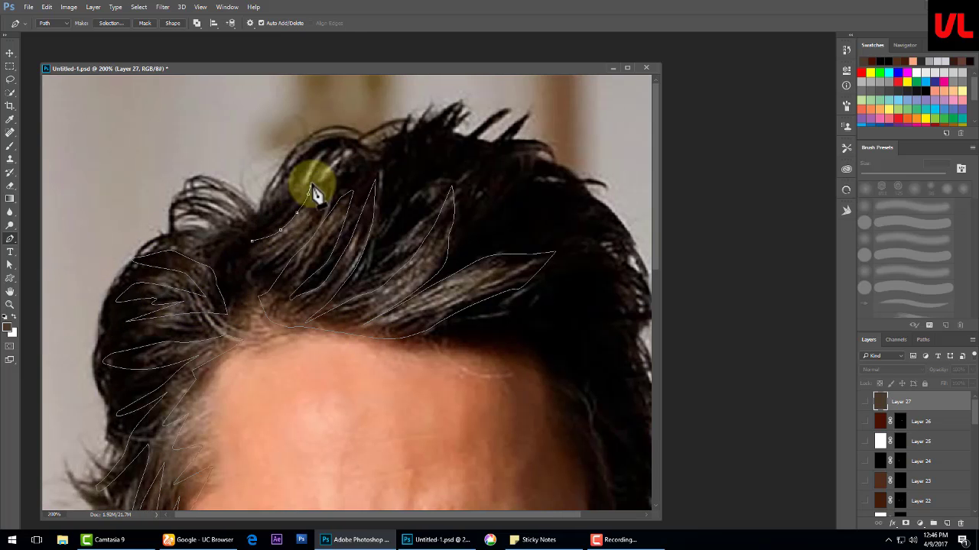
pyautogui.moveTo(348, 428); pyautogui.dragTo(278, 280)
pyautogui.click(478, 231)
pyautogui.click(502, 249)
pyautogui.click(528, 266)
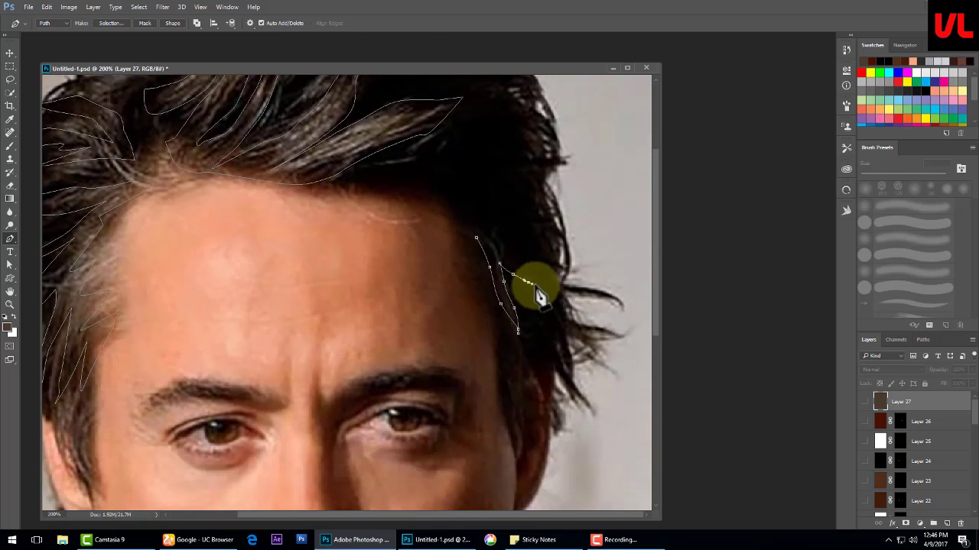
pyautogui.click(535, 287)
pyautogui.click(518, 331)
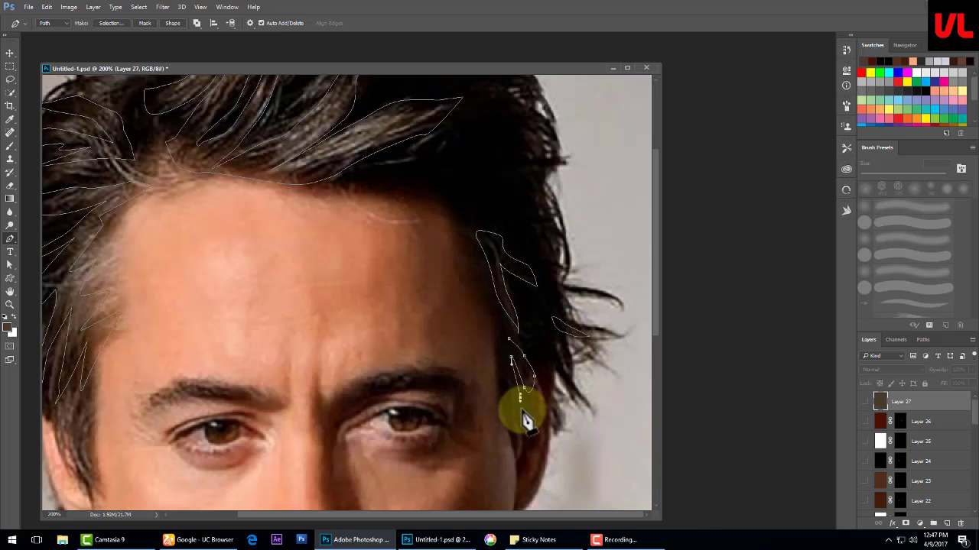
pyautogui.click(509, 338)
pyautogui.click(517, 438)
# - Mask the brown Layer 27 to the traced hair-strand selection
pyautogui.hotkey('ctrl', '1')
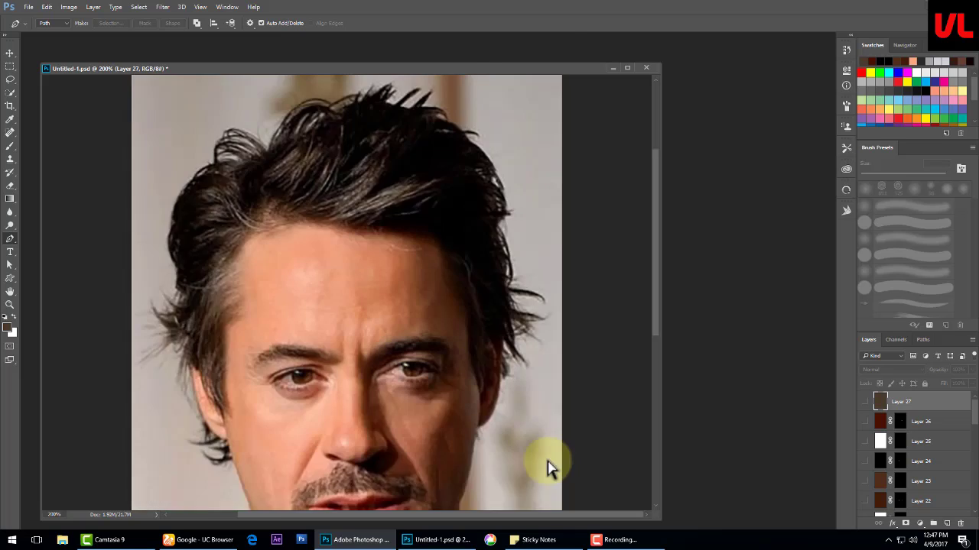
pyautogui.hotkey('ctrl', 'Return')
pyautogui.click(864, 401)
pyautogui.click(905, 524)
# - Add a new white-filled Layer 28, then hide it and zoom in on the hairline
pyautogui.click(948, 524)
pyautogui.hotkey('ctrl', 'BackSpace')
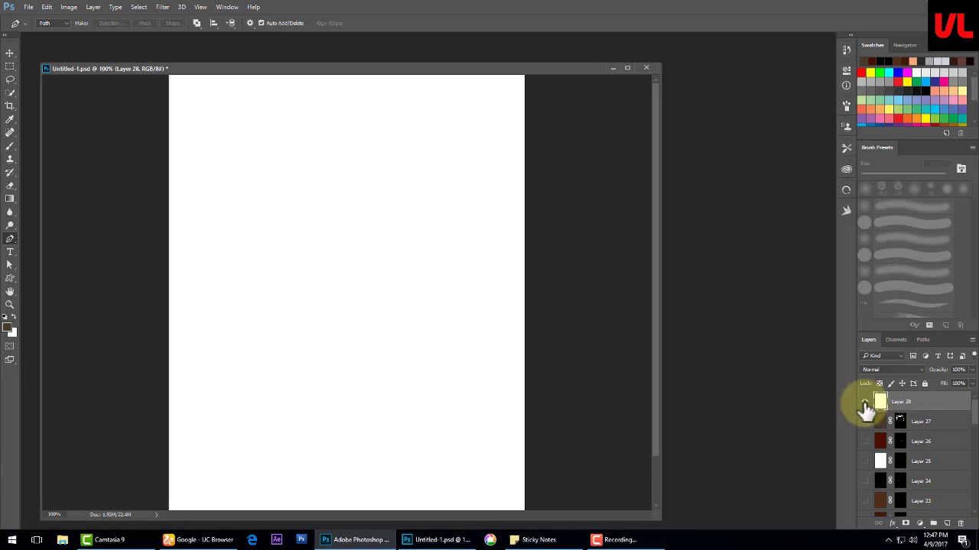
pyautogui.click(864, 401)
pyautogui.hotkey('ctrl', '+')
pyautogui.hotkey('ctrl', '+')
# - Pen-trace light hair strand outlines at the hairline and across the crown
pyautogui.moveTo(311, 271)
pyautogui.mouseDown()
pyautogui.moveTo(157, 262)
pyautogui.moveTo(156, 250)
pyautogui.mouseUp()
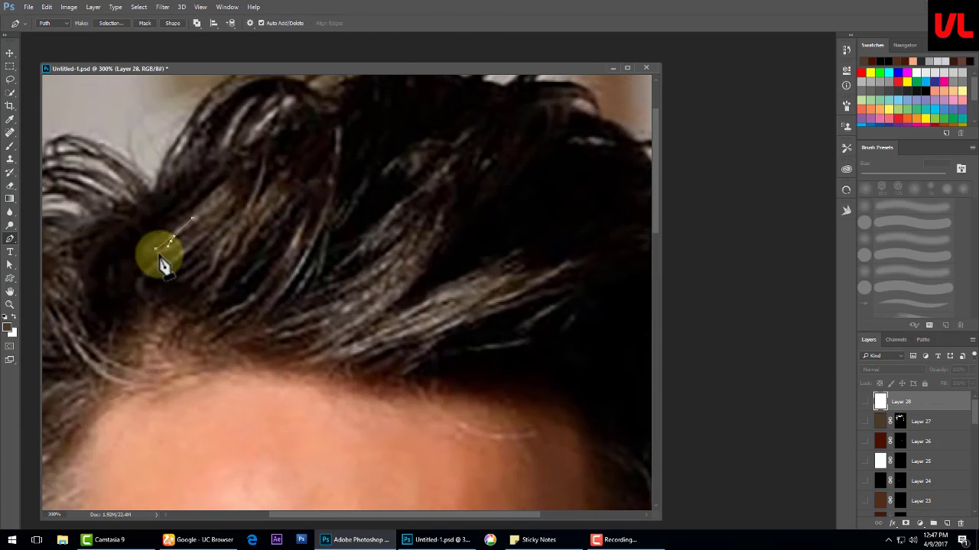
pyautogui.click(206, 243)
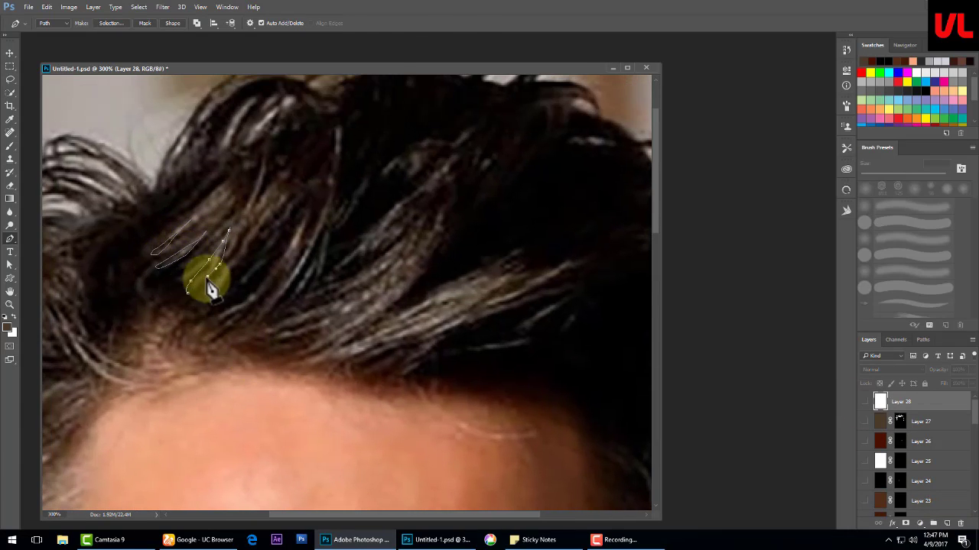
pyautogui.click(188, 289)
pyautogui.moveTo(234, 303)
pyautogui.mouseDown()
pyautogui.moveTo(257, 294)
pyautogui.moveTo(317, 221)
pyautogui.mouseUp()
pyautogui.click(259, 289)
pyautogui.click(274, 324)
pyautogui.click(312, 309)
pyautogui.click(346, 290)
pyautogui.moveTo(367, 271); pyautogui.dragTo(393, 268)
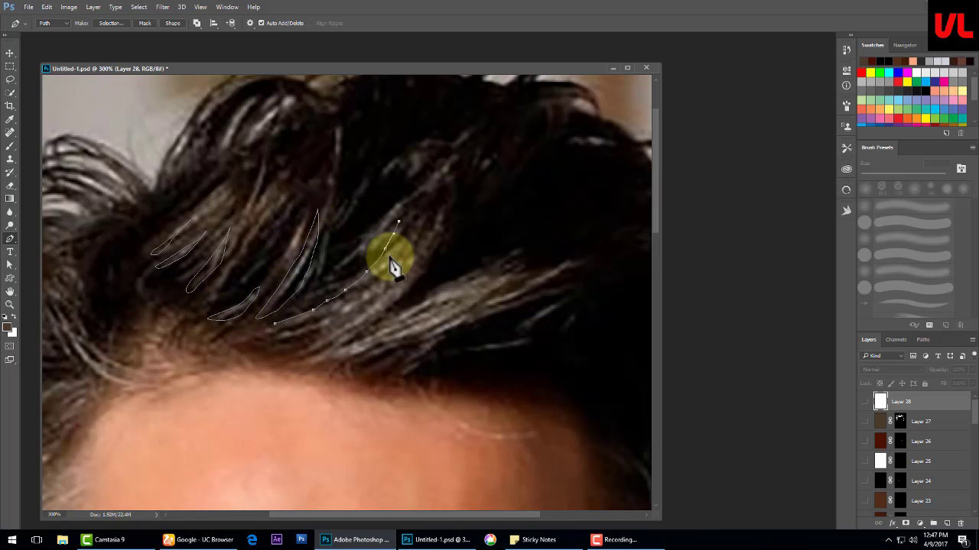
pyautogui.click(418, 218)
pyautogui.moveTo(376, 316); pyautogui.dragTo(341, 337)
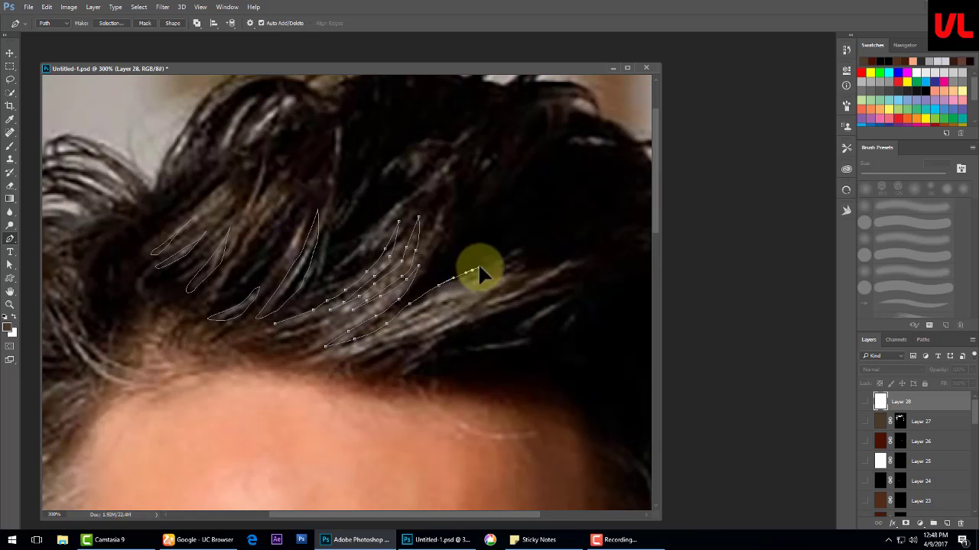
# - Trace more strand outlines toward the right and back along the hairline
pyautogui.click(517, 263)
pyautogui.click(495, 298)
pyautogui.click(581, 257)
pyautogui.click(486, 316)
pyautogui.click(517, 339)
pyautogui.click(428, 360)
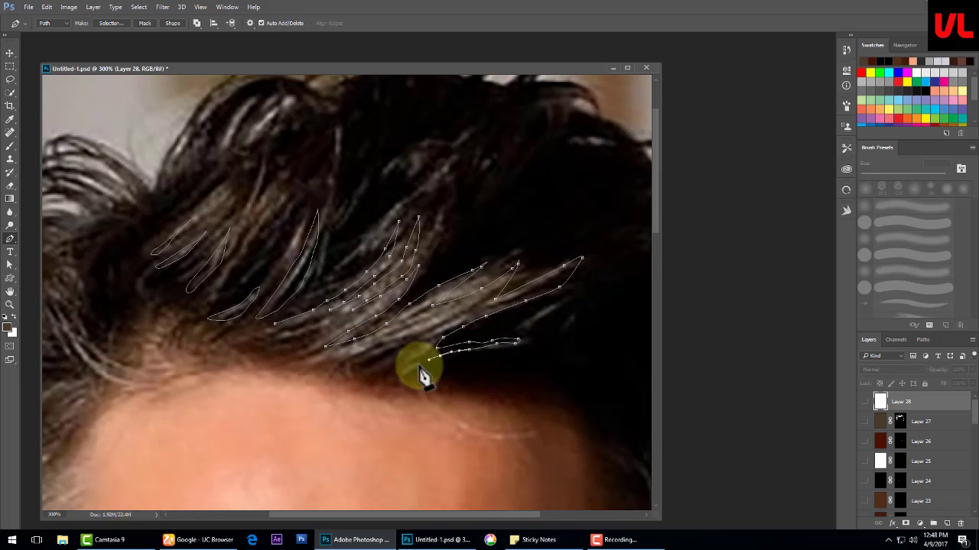
pyautogui.click(395, 373)
pyautogui.click(333, 368)
pyautogui.click(291, 368)
pyautogui.click(345, 332)
pyautogui.click(257, 332)
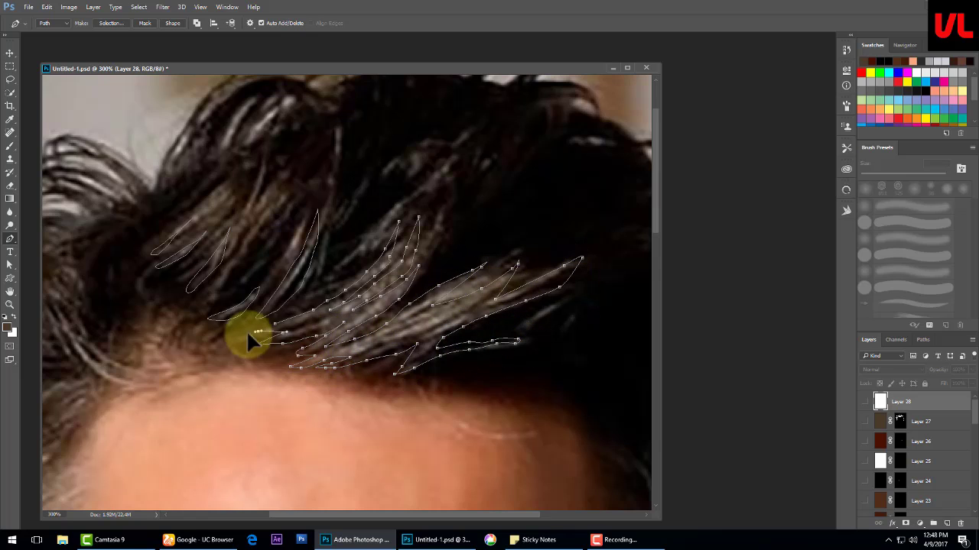
pyautogui.hscroll(-5, 378, 364)
# - Outline hair strands on the left curl and at the left temple
pyautogui.click(267, 281)
pyautogui.click(283, 275)
pyautogui.click(294, 318)
pyautogui.click(311, 332)
pyautogui.click(323, 334)
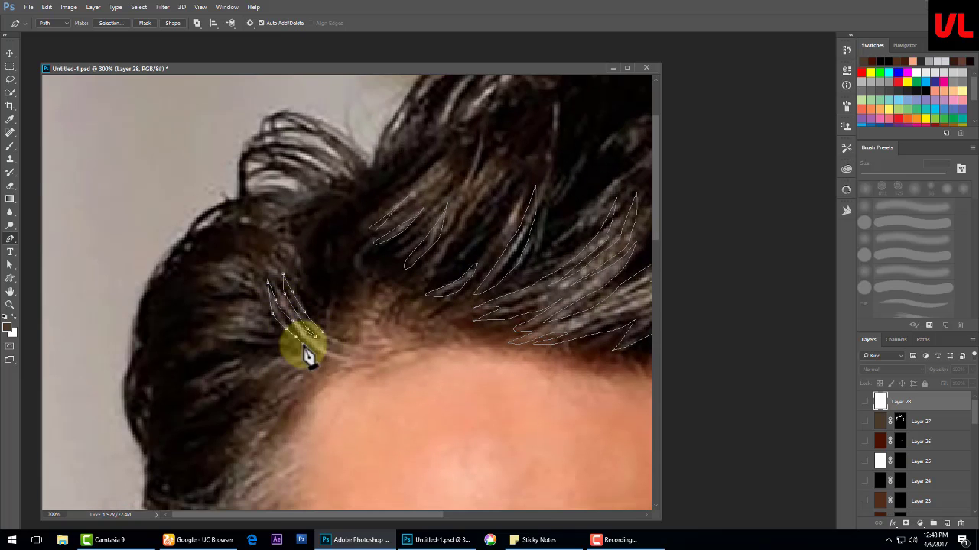
pyautogui.scroll(-2, 258, 382)
pyautogui.scroll(-2, 333, 236)
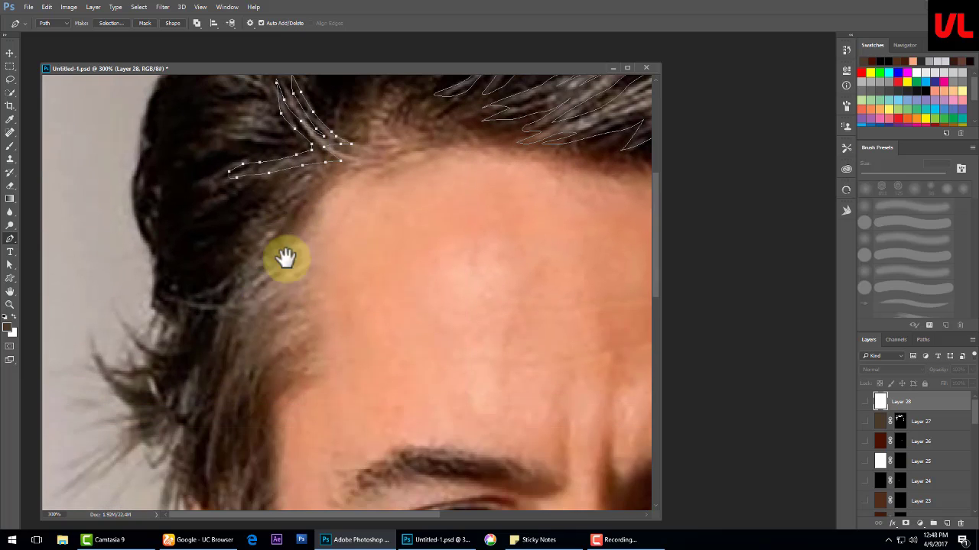
pyautogui.click(248, 260)
pyautogui.click(219, 297)
pyautogui.click(189, 306)
# - Outline hair strands above the left ear
pyautogui.click(211, 451)
pyautogui.click(220, 430)
pyautogui.click(221, 377)
pyautogui.click(237, 411)
pyautogui.click(245, 372)
pyautogui.click(253, 342)
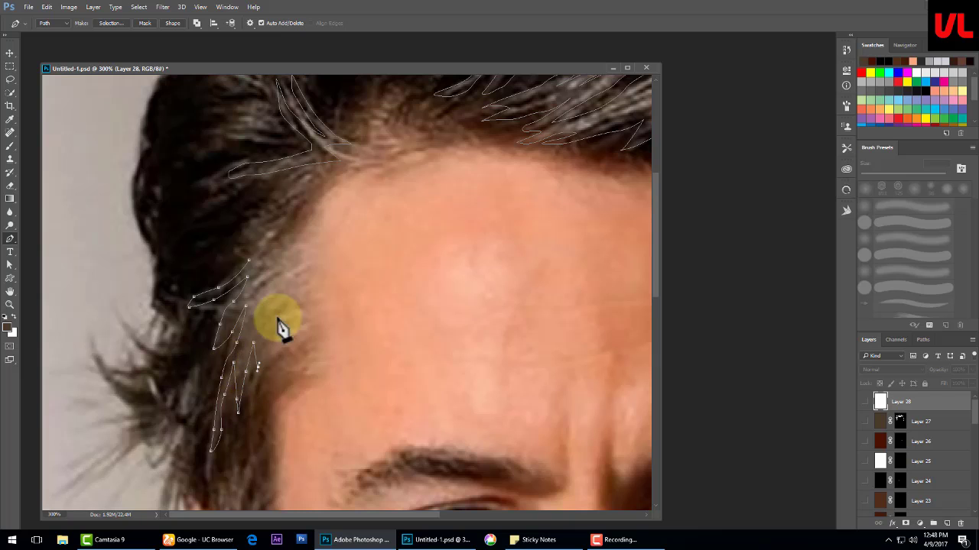
pyautogui.scroll(-3, 260, 283)
# - Trace a strand beside the ear, extending the path down the sideburn
pyautogui.click(230, 363)
pyautogui.click(229, 335)
pyautogui.click(239, 318)
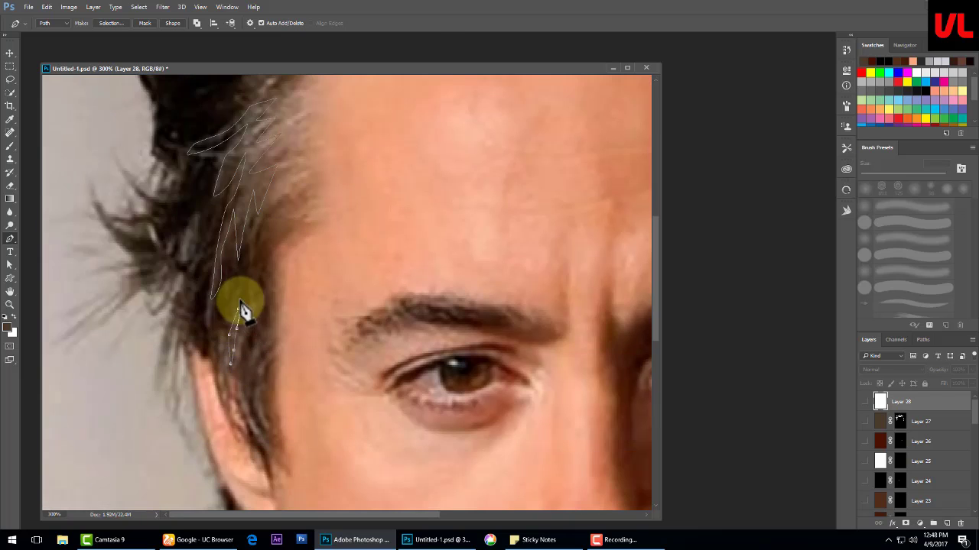
pyautogui.click(256, 348)
pyautogui.click(249, 390)
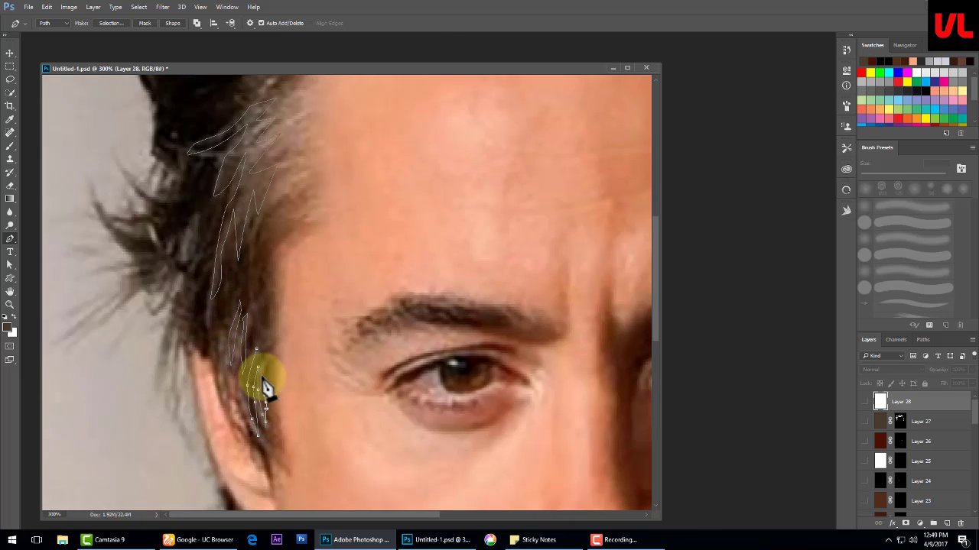
pyautogui.scroll(1, 349, 354)
pyautogui.scroll(3, 339, 316)
pyautogui.hscroll(3, 338, 317)
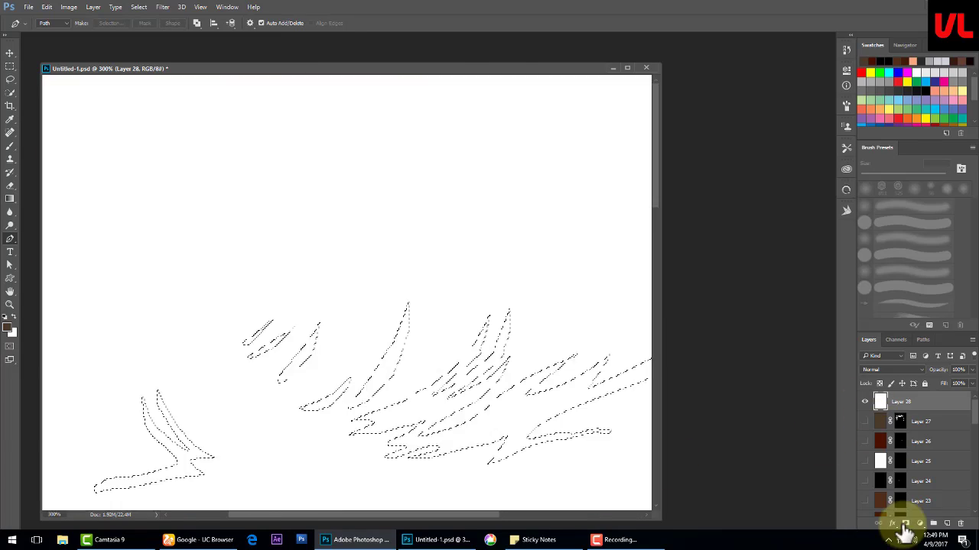
pyautogui.hotkey('ctrl', '+')
pyautogui.hotkey('ctrl', '+')
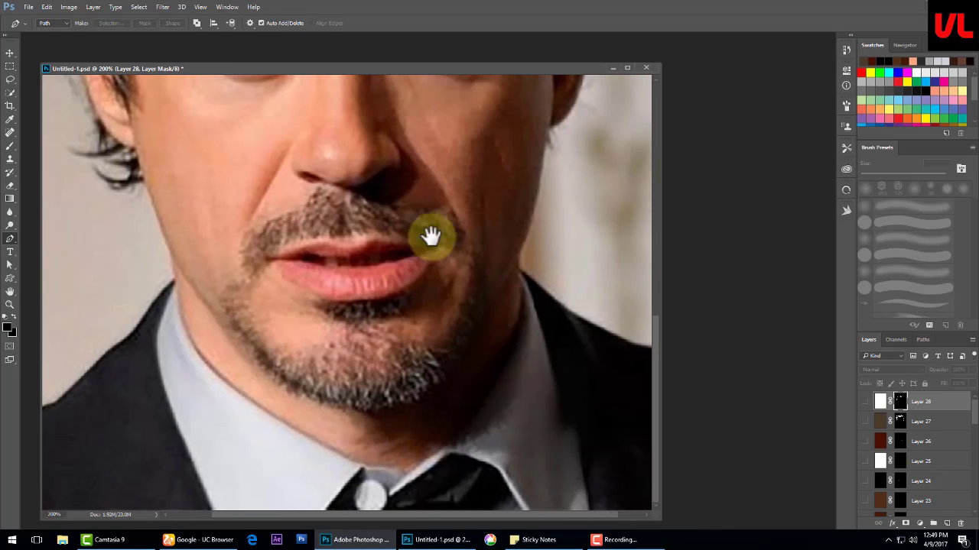
# - Add Layer 29 filled with a dark colour sampled from the photo, then hide it
pyautogui.click(947, 523)
pyautogui.click(10, 120)
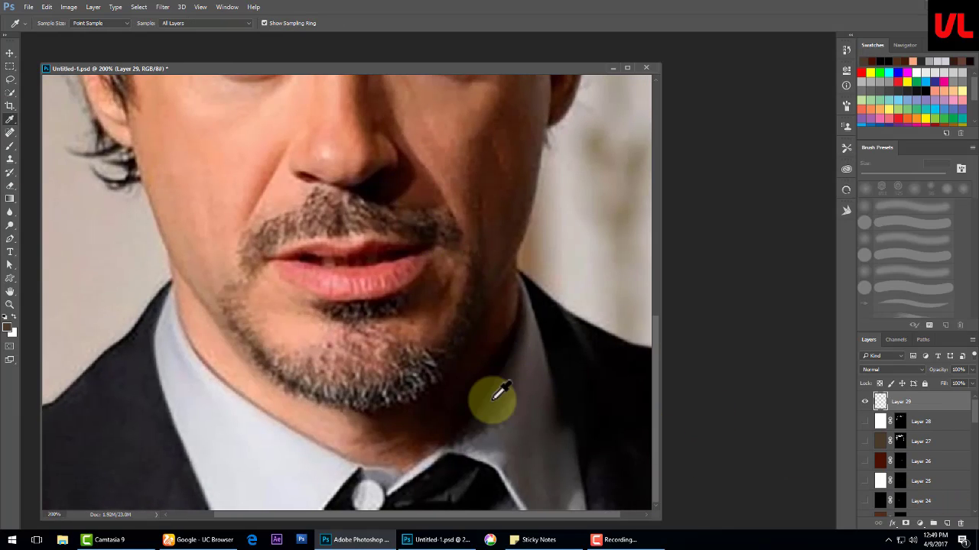
pyautogui.click(492, 399)
pyautogui.hotkey('alt', 'BackSpace')
pyautogui.click(864, 401)
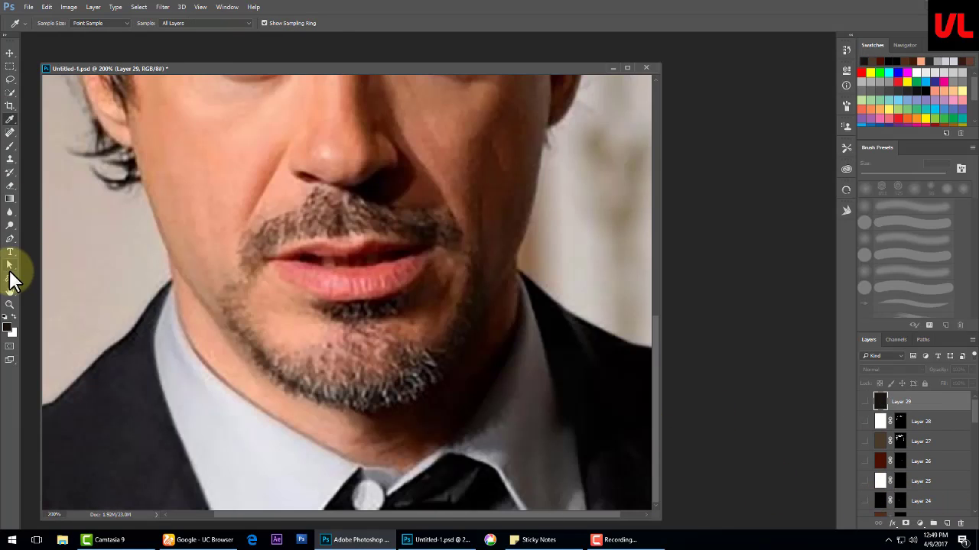
# - Pen-trace a closed outline along the shirt collar's edge
pyautogui.press('p')
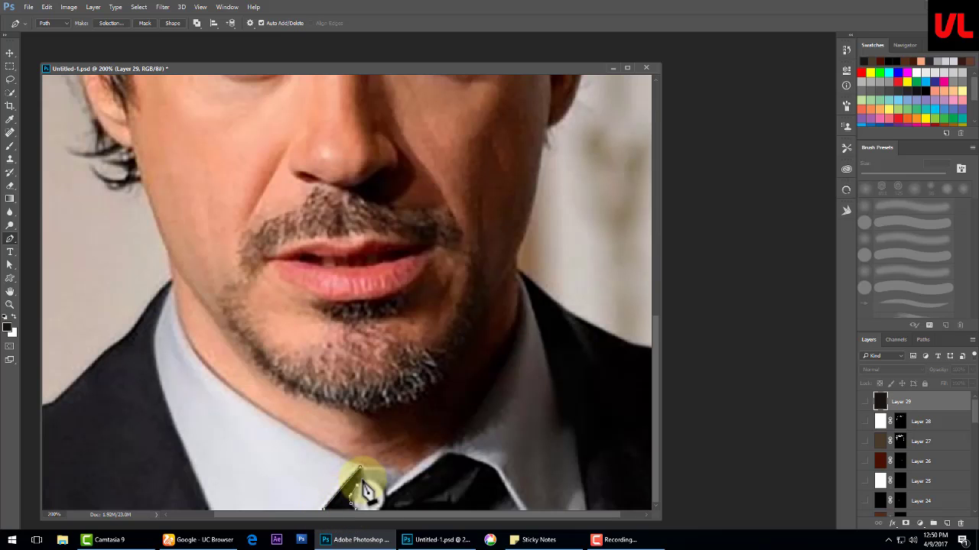
pyautogui.moveTo(363, 474); pyautogui.dragTo(367, 510)
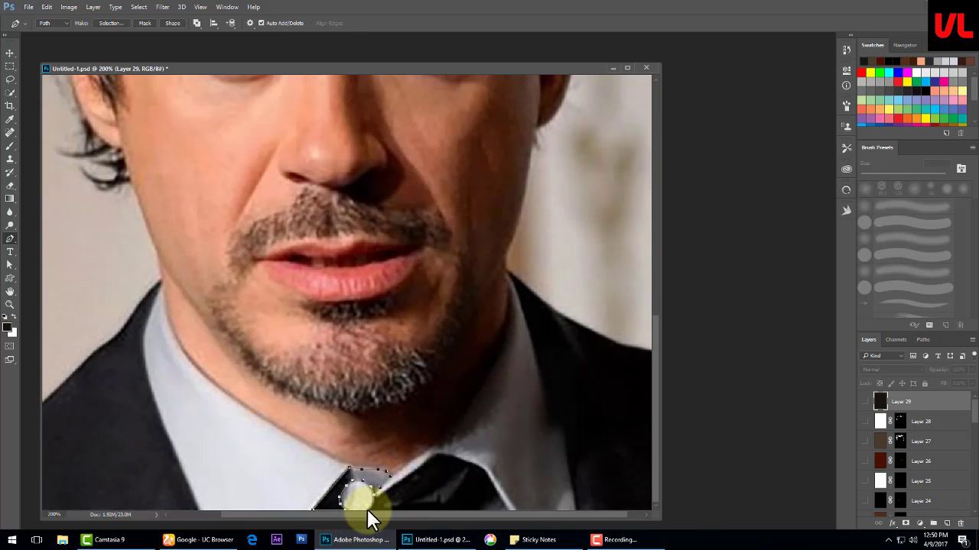
pyautogui.click(403, 477)
pyautogui.click(434, 457)
pyautogui.click(465, 460)
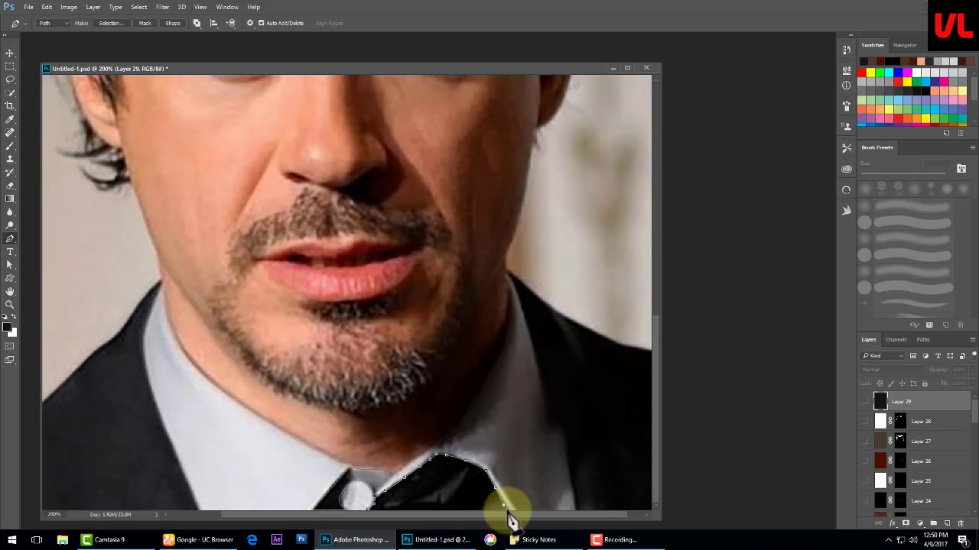
pyautogui.click(373, 501)
# - Trace a closed path up the neck edge and along the side of the chin
pyautogui.click(430, 448)
pyautogui.click(452, 445)
pyautogui.click(476, 433)
pyautogui.click(503, 394)
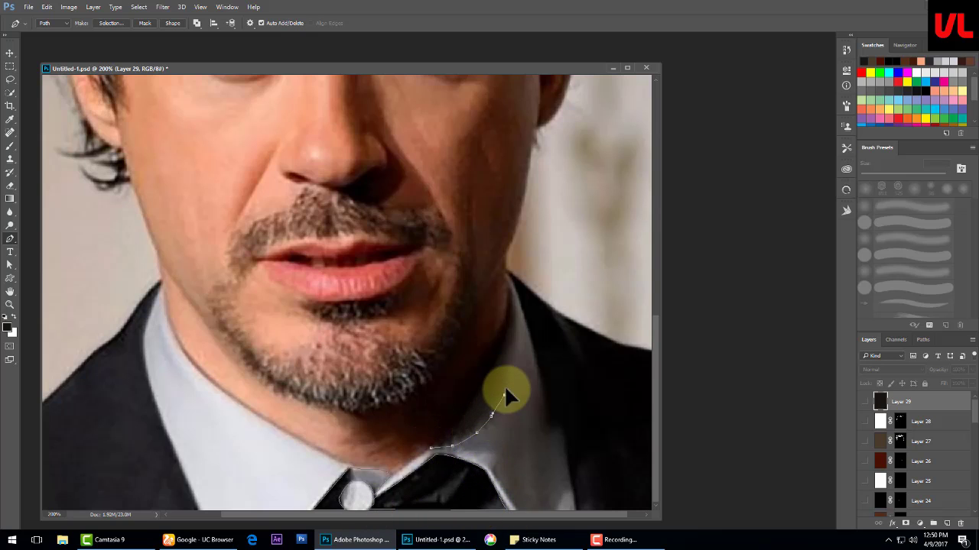
pyautogui.click(518, 327)
pyautogui.click(515, 306)
pyautogui.click(512, 289)
pyautogui.click(508, 324)
pyautogui.click(503, 348)
pyautogui.click(491, 374)
pyautogui.click(473, 399)
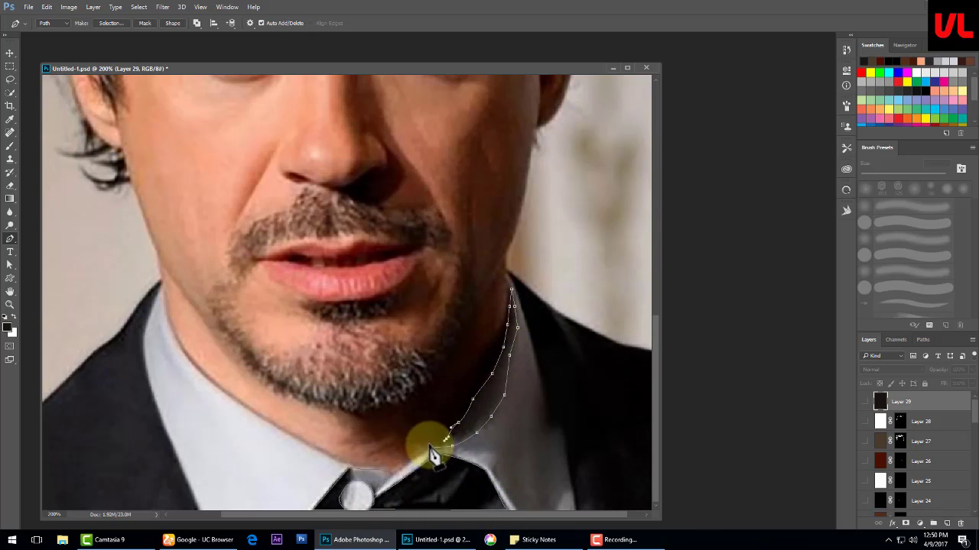
pyautogui.click(430, 450)
# - Load the collar and neck paths as a selection and mask Layer 29 to it
pyautogui.hotkey('ctrl', 'Return')
pyautogui.click(919, 524)
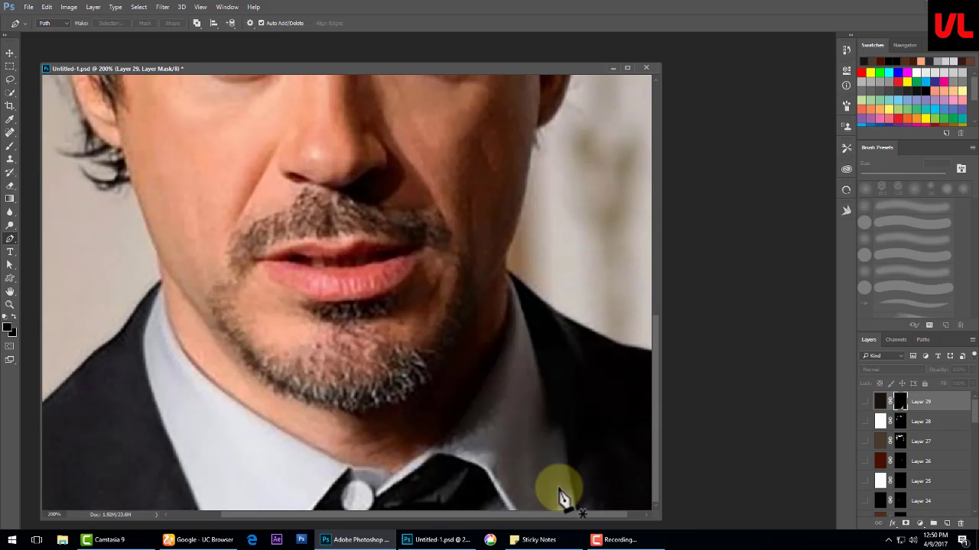
pyautogui.hotkey('ctrl', '-')
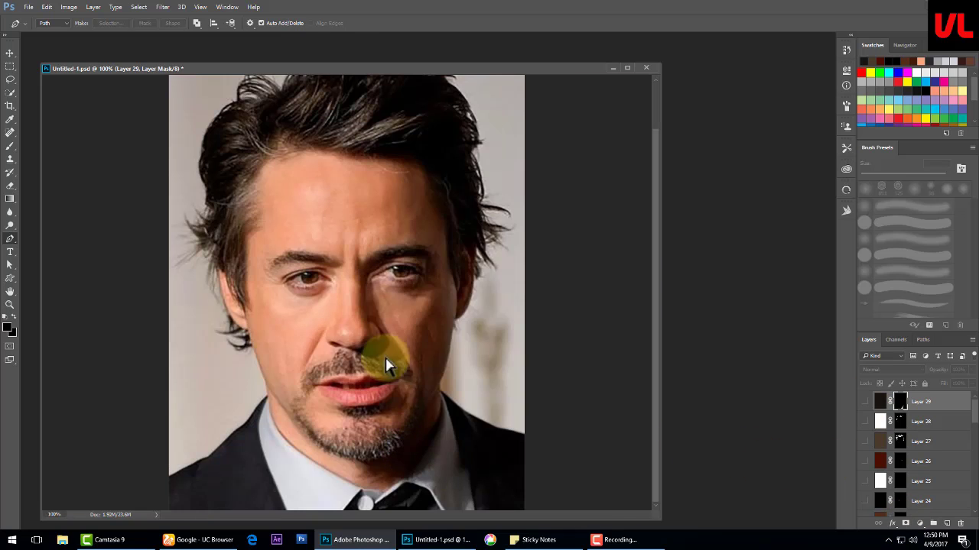
pyautogui.hotkey('ctrl', '+')
pyautogui.hotkey('ctrl', '+')
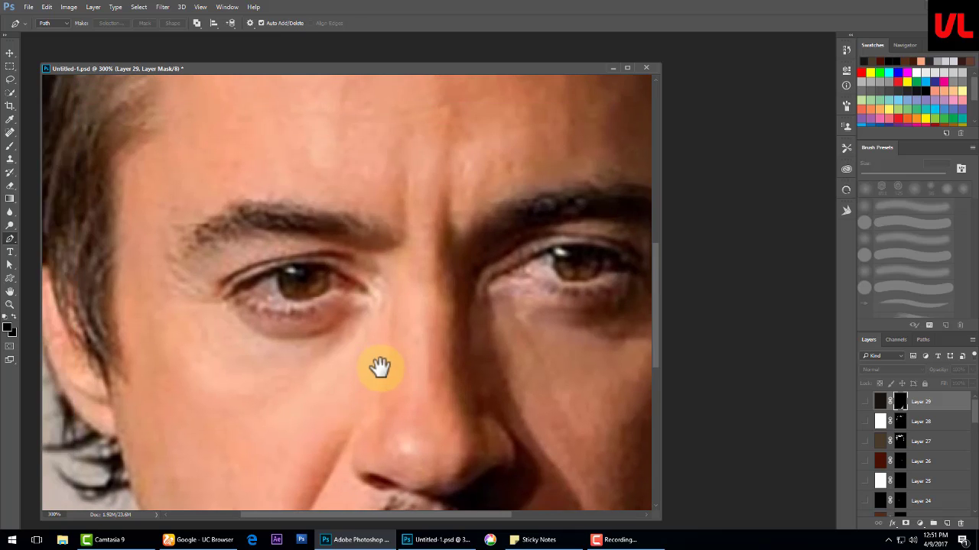
# - Add a new Layer 30 filled with skin brown sampled from the face, then hide it
pyautogui.press('b')
pyautogui.keyDown('alt'); pyautogui.click(297, 324); pyautogui.keyUp('alt')
pyautogui.hotkey('ctrl', 'shift', 'alt', 'n')
pyautogui.hotkey('alt', 'BackSpace')
pyautogui.click(862, 383)
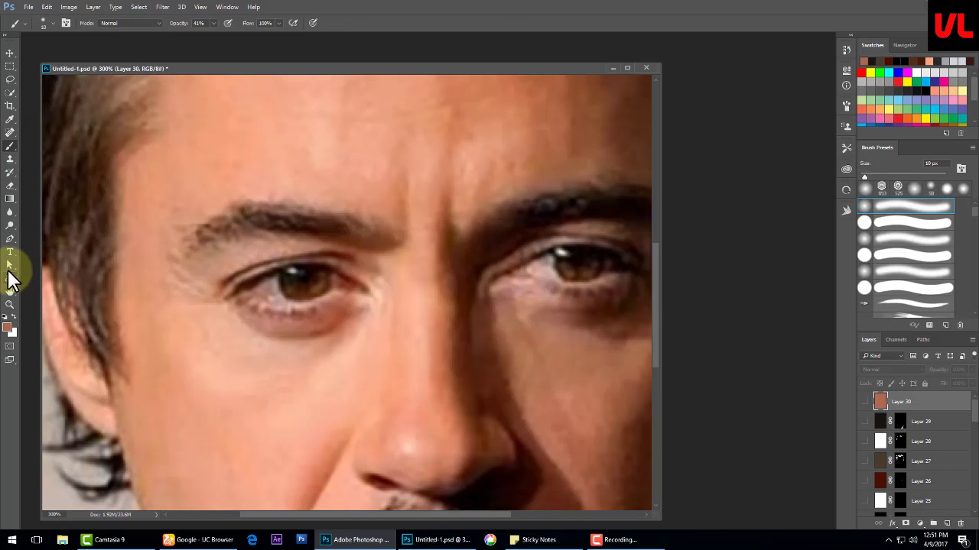
# - Pen-trace a closed shape under the first eye, between lower and upper lid
pyautogui.press('p')
pyautogui.click(228, 306)
pyautogui.click(239, 316)
pyautogui.click(254, 334)
pyautogui.click(282, 340)
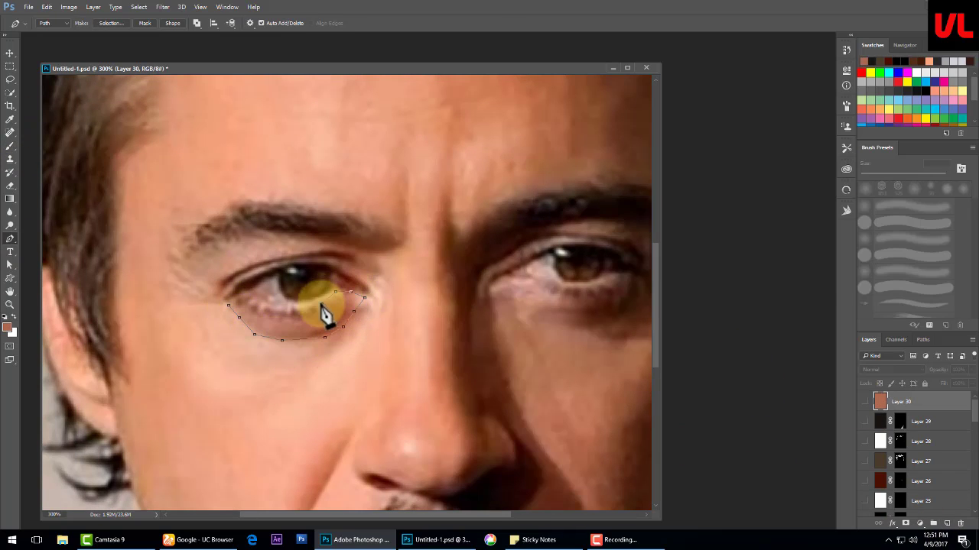
pyautogui.click(322, 303)
pyautogui.click(302, 312)
pyautogui.click(271, 312)
pyautogui.click(228, 306)
# - Trace a matching closed under-eye shape around the other eye
pyautogui.hscroll(5, 339, 339)
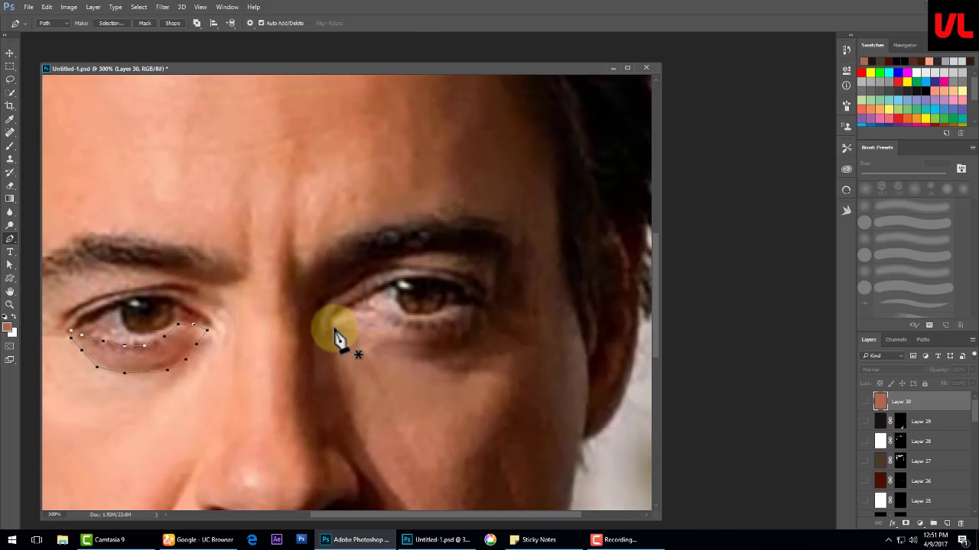
pyautogui.click(334, 328)
pyautogui.click(382, 351)
pyautogui.click(426, 357)
pyautogui.click(476, 327)
pyautogui.click(444, 319)
pyautogui.click(418, 324)
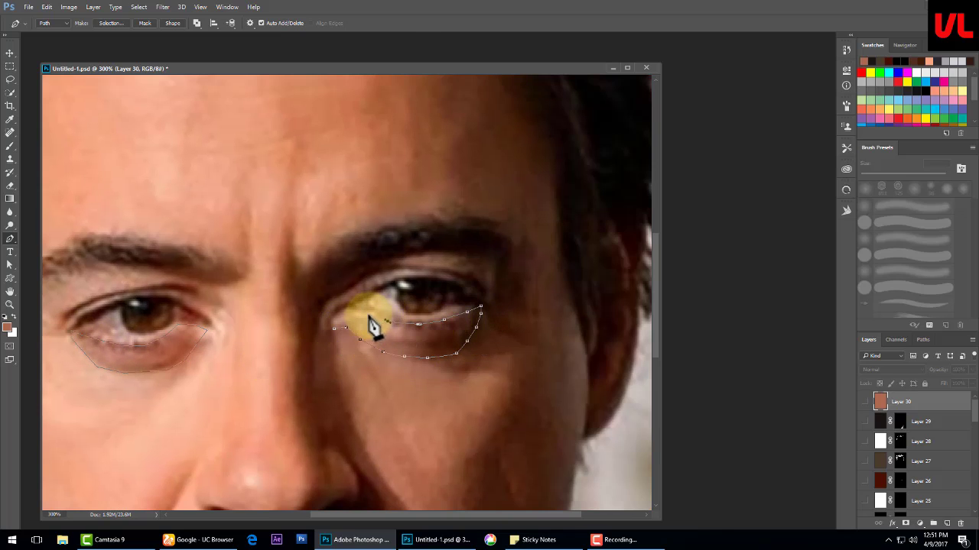
pyautogui.click(334, 328)
# - Mask the brown layer to the under-eye paths, show it and set its blend mode to Multiply
pyautogui.hotkey('ctrl', 'Return')
pyautogui.hotkey('ctrl', '1')
pyautogui.click(919, 524)
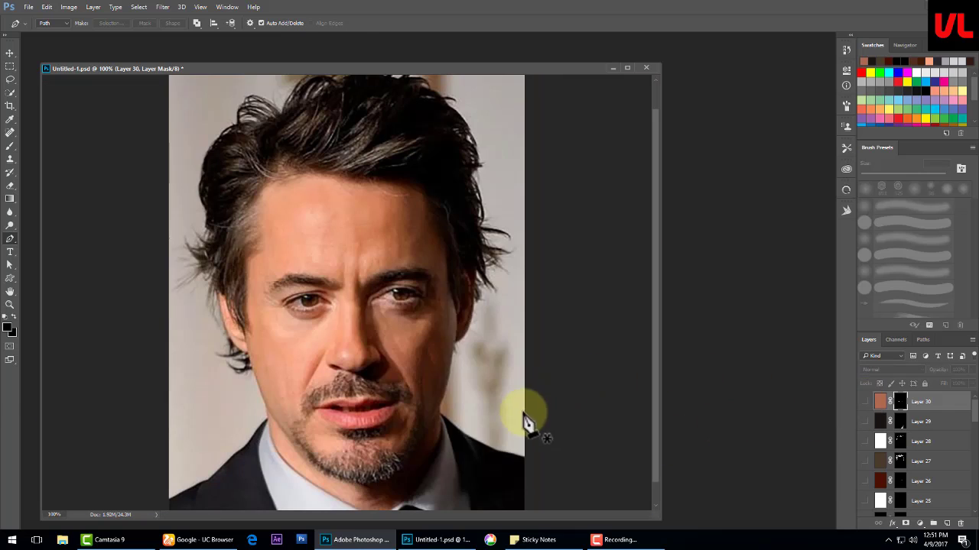
pyautogui.click(864, 402)
pyautogui.click(890, 370)
pyautogui.click(865, 422)
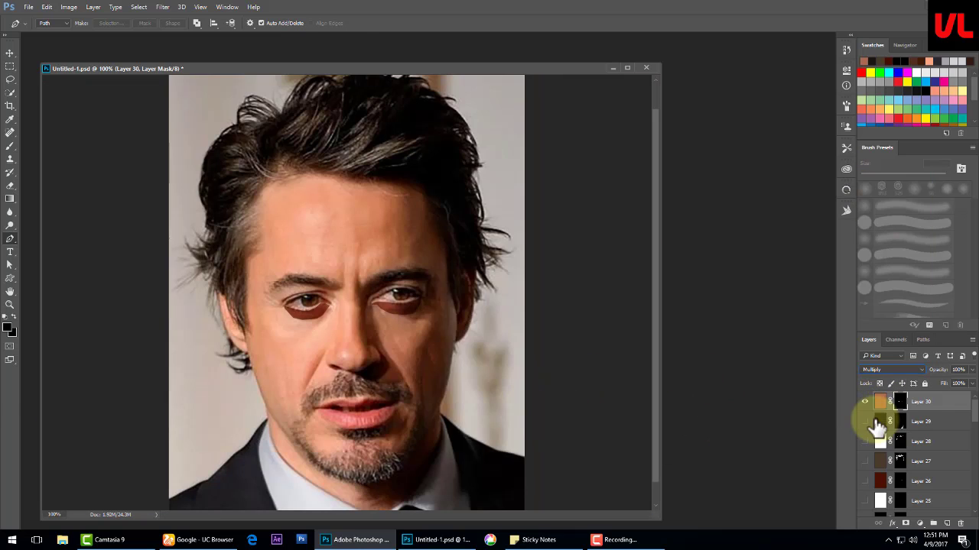
# - Make Layer 29's dark neck shape and the white hair highlight strands visible again
pyautogui.click(891, 370)
pyautogui.click(887, 227)
pyautogui.click(865, 441)
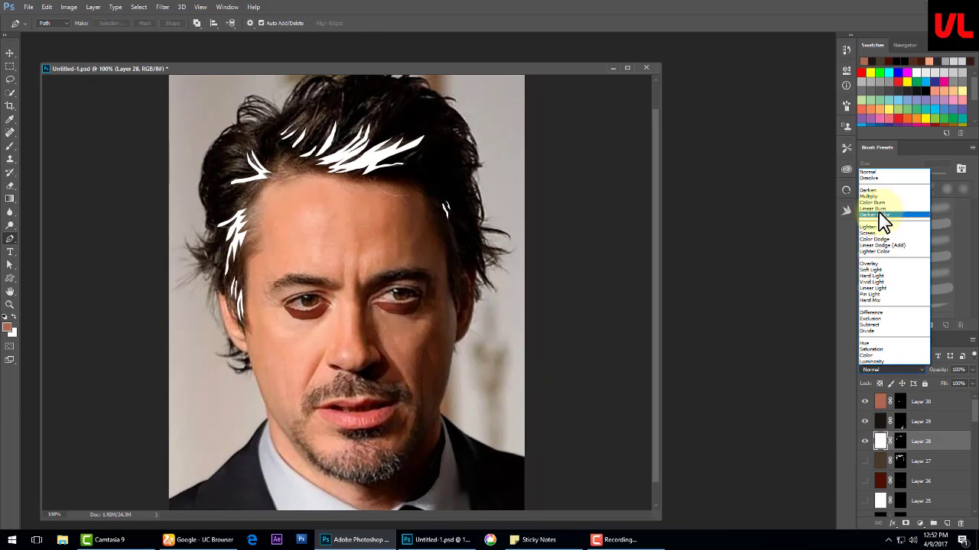
# - Show the hair strand and eye highlight layers, and set Layer 26 to Multiply blending
pyautogui.click(902, 444)
pyautogui.scroll(-2, 902, 444)
pyautogui.click(865, 421)
pyautogui.click(864, 441)
pyautogui.click(917, 442)
pyautogui.click(891, 369)
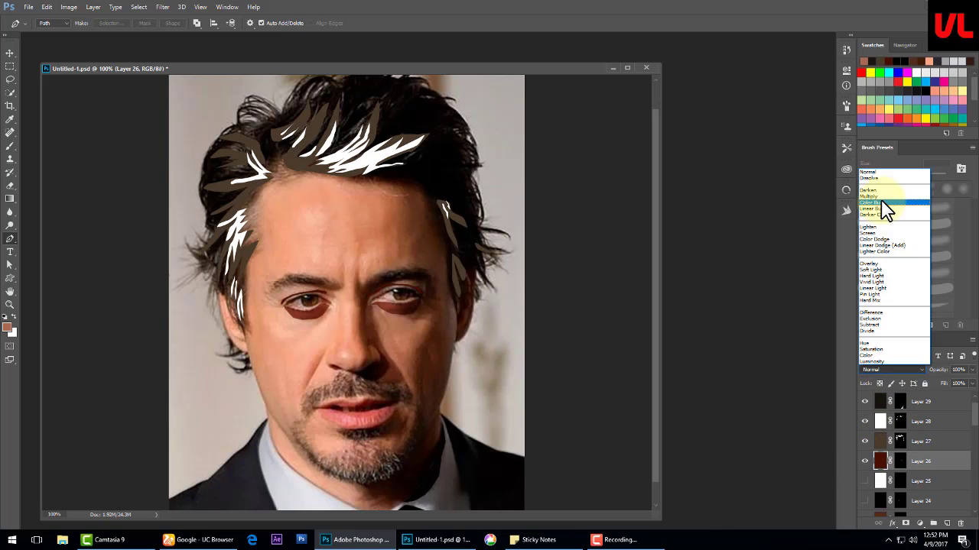
pyautogui.click(881, 200)
pyautogui.click(865, 461)
pyautogui.click(865, 500)
# - Show the nose, grey shirt, brown collar and black hair layers, down to Layer 13
pyautogui.scroll(-2, 867, 490)
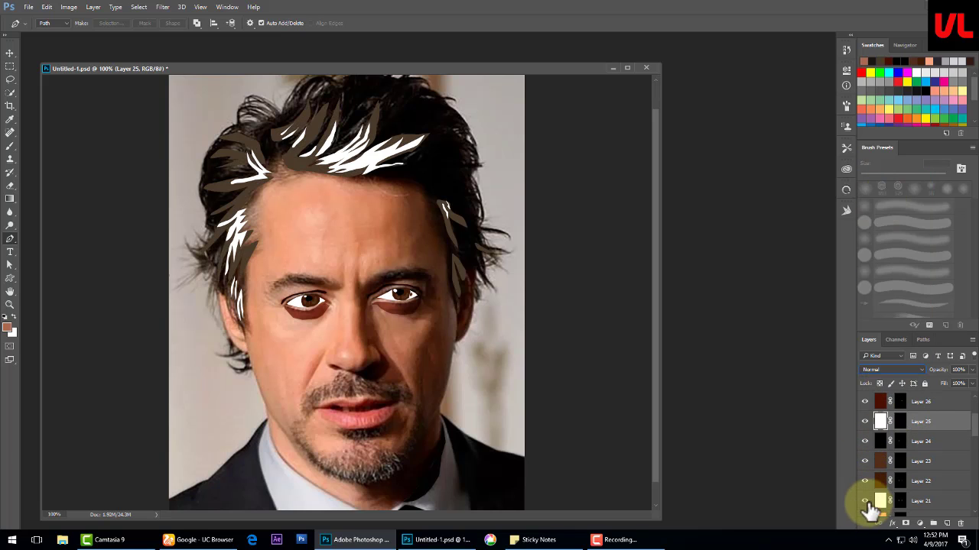
pyautogui.scroll(-2, 870, 511)
pyautogui.click(864, 481)
pyautogui.click(891, 369)
pyautogui.click(895, 218)
pyautogui.click(865, 501)
pyautogui.scroll(-2, 879, 489)
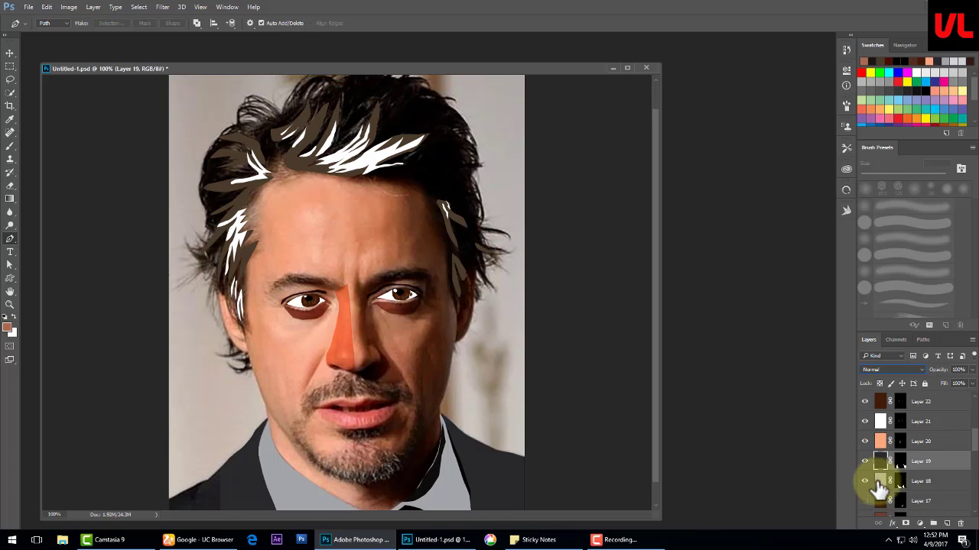
pyautogui.scroll(-2, 879, 490)
pyautogui.click(865, 480)
pyautogui.click(864, 501)
pyautogui.scroll(-2, 879, 489)
pyautogui.click(865, 481)
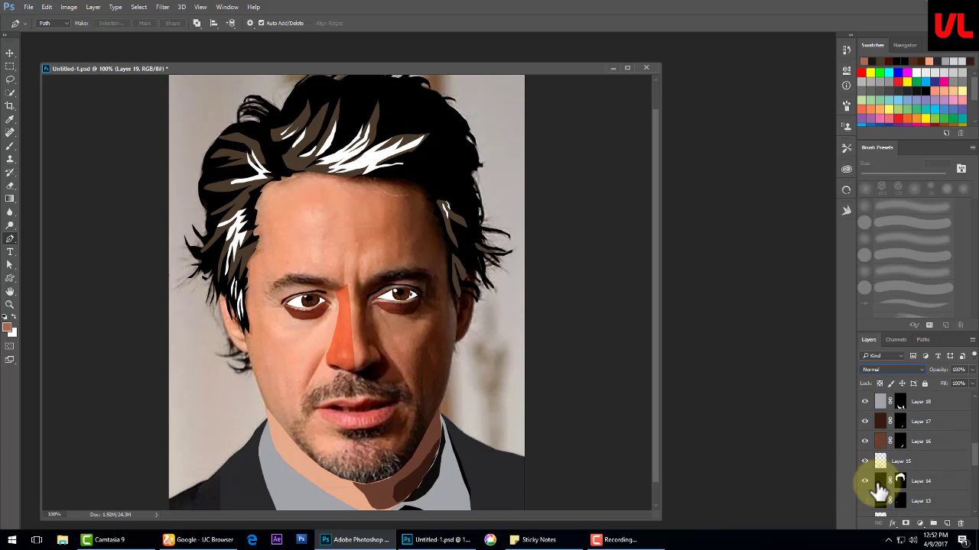
pyautogui.click(865, 500)
# - Show the beard, lips, moustache and face skin colour layers
pyautogui.scroll(-2, 880, 493)
pyautogui.click(865, 501)
pyautogui.scroll(-2, 871, 497)
pyautogui.click(865, 481)
pyautogui.click(865, 501)
pyautogui.scroll(-2, 872, 497)
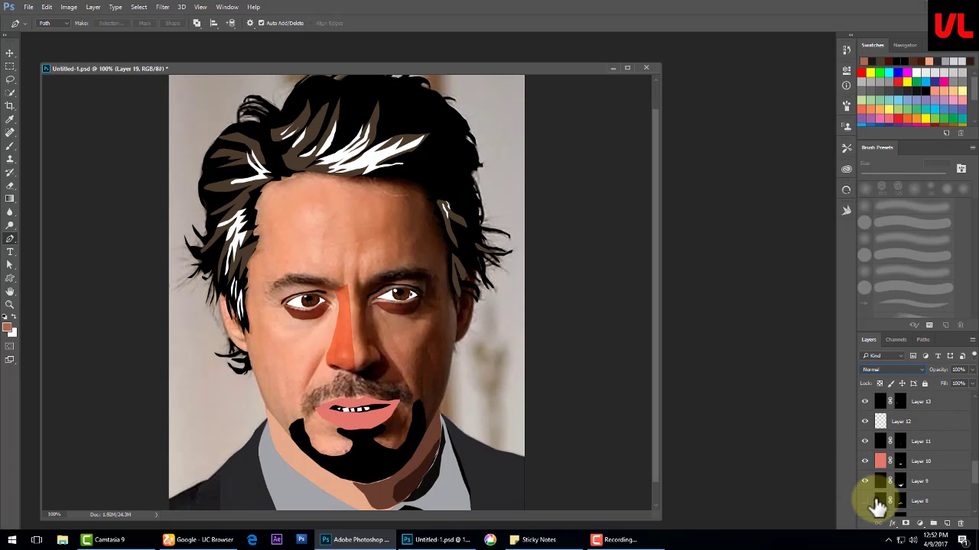
pyautogui.click(865, 481)
pyautogui.click(865, 481)
pyautogui.click(865, 501)
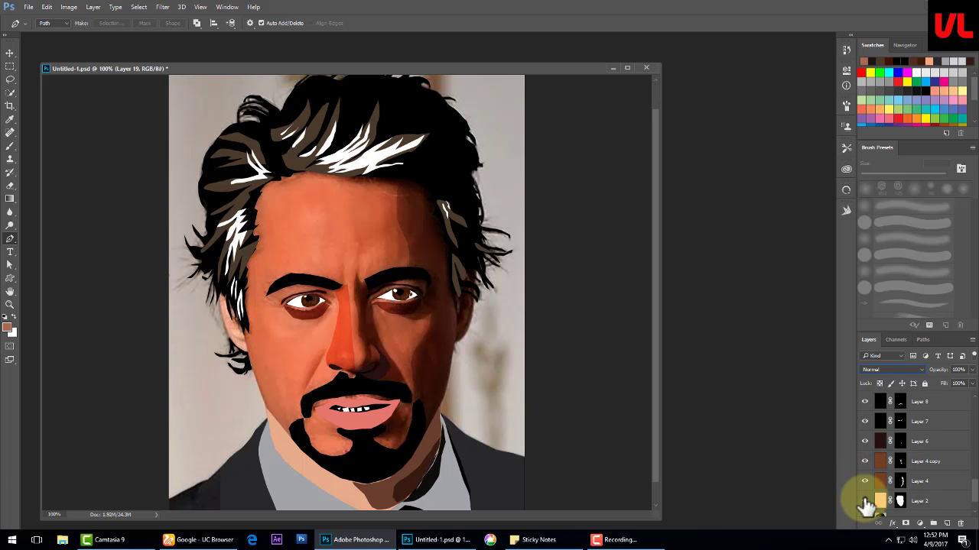
pyautogui.scroll(-2, 872, 493)
# - Hide the original photo, briefly comparing it against the artwork first
pyautogui.click(864, 487)
pyautogui.click(864, 488)
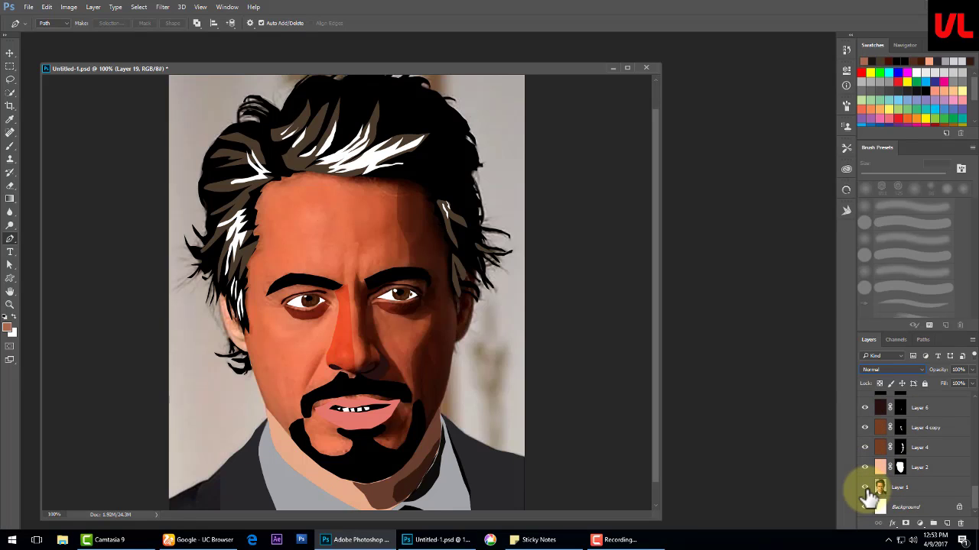
pyautogui.click(864, 488)
pyautogui.click(865, 488)
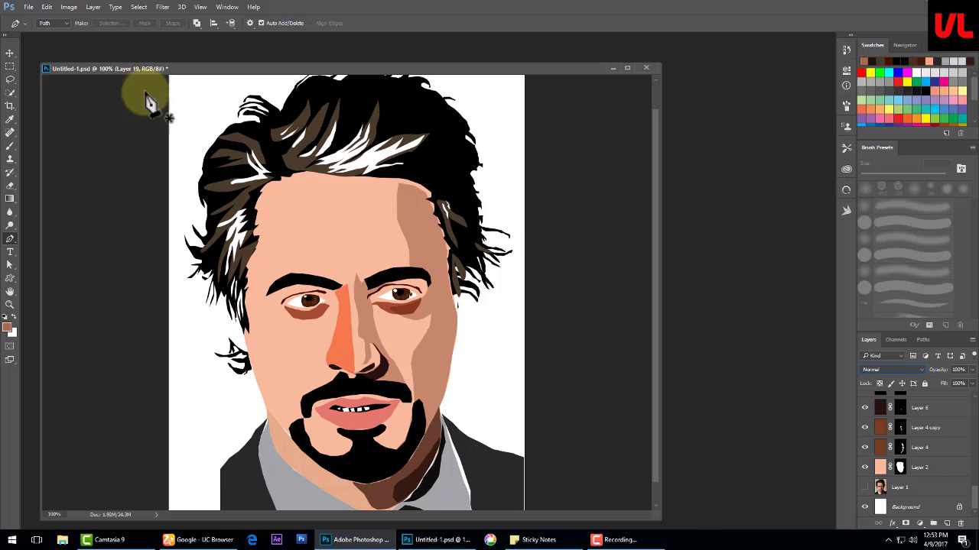
# - Lower the saturation and raise the lightness of Layer 20's skin shading with Hue/Saturation
pyautogui.press('v')
pyautogui.hotkey('alt', ']')
pyautogui.hotkey('ctrl', 'u')
pyautogui.moveTo(677, 438)
pyautogui.mouseDown()
pyautogui.moveTo(649, 437)
pyautogui.moveTo(718, 465)
pyautogui.mouseUp()
pyautogui.press('Return')
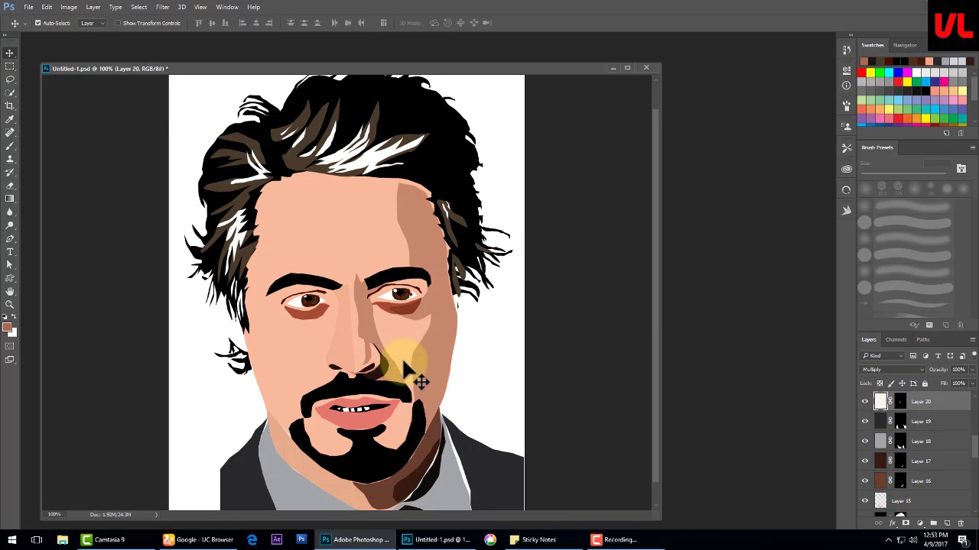
# - Select the lower-left jacket shoulder with the Polygonal Lasso on Layer 19's mask
pyautogui.scroll(-5, 914, 474)
pyautogui.click(865, 487)
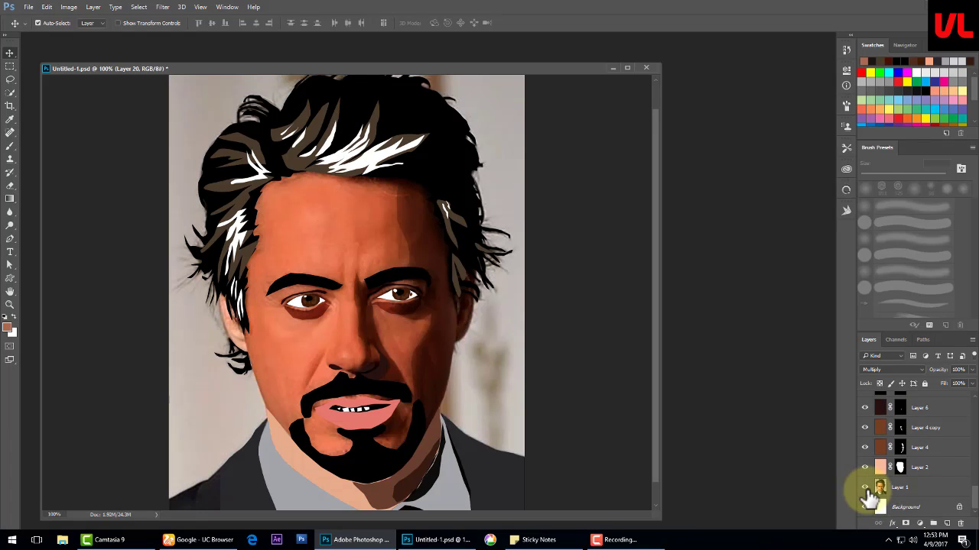
pyautogui.click(400, 396)
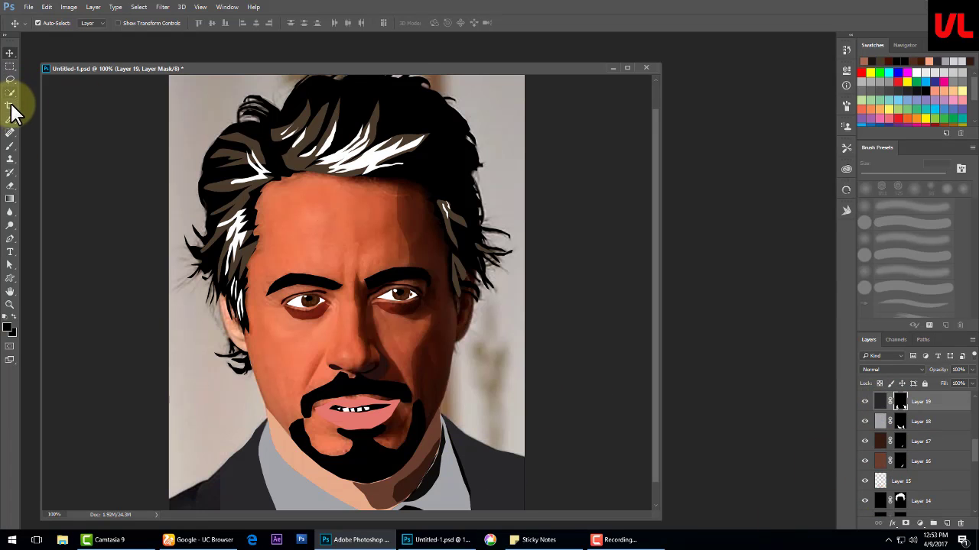
pyautogui.click(10, 79)
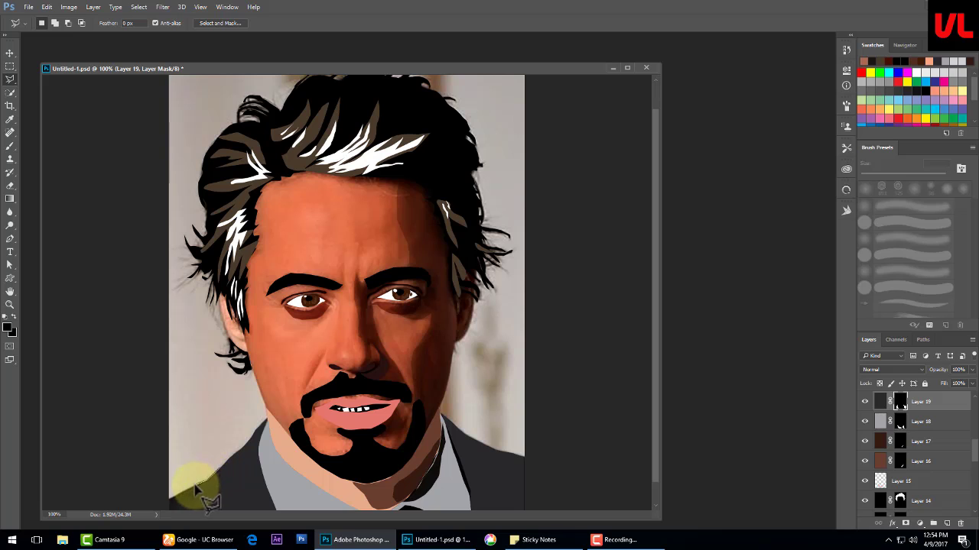
pyautogui.hotkey('ctrl', '-')
pyautogui.click(273, 415)
pyautogui.doubleClick(275, 459)
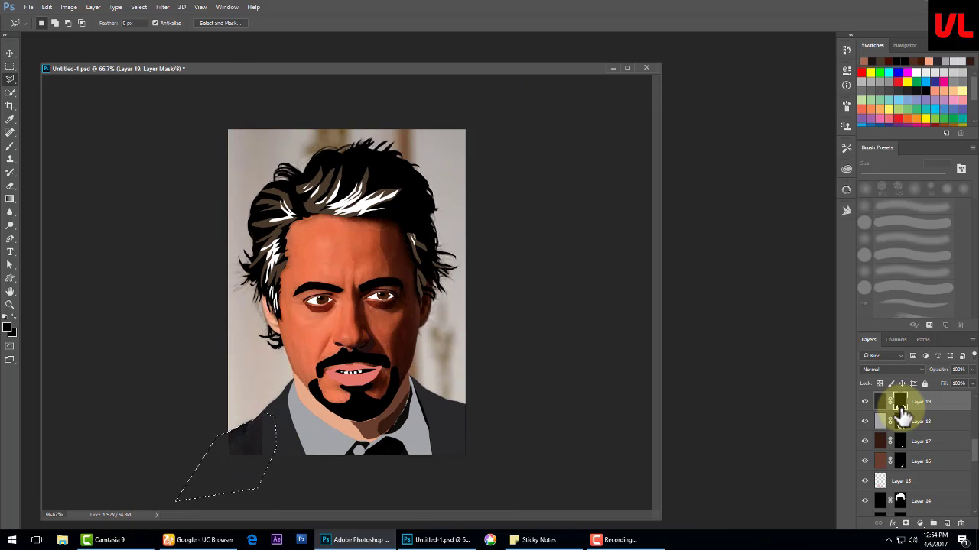
pyautogui.keyDown('alt'); pyautogui.click(904, 412); pyautogui.keyUp('alt')
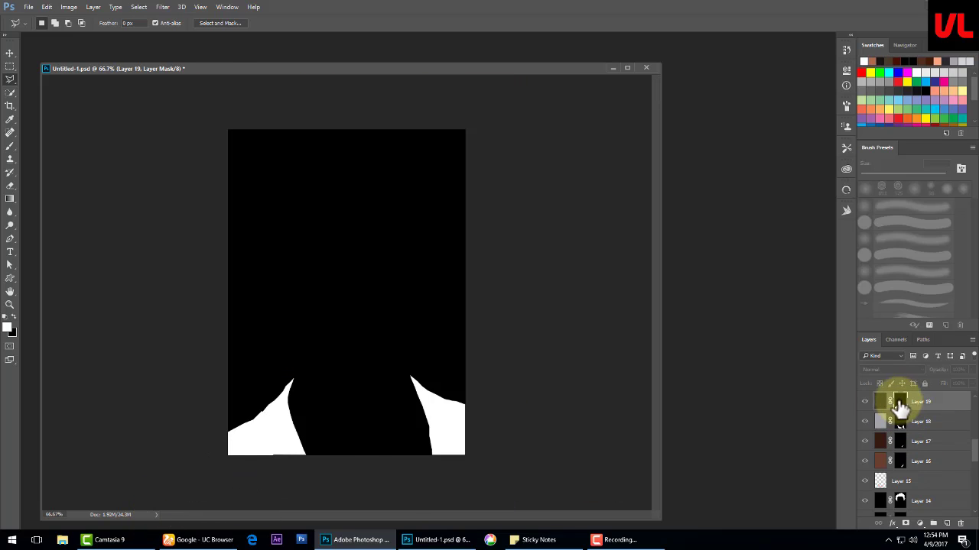
pyautogui.keyDown('alt'); pyautogui.click(900, 409); pyautogui.keyUp('alt')
pyautogui.hotkey('ctrl', '+')
pyautogui.scroll(-5, 880, 489)
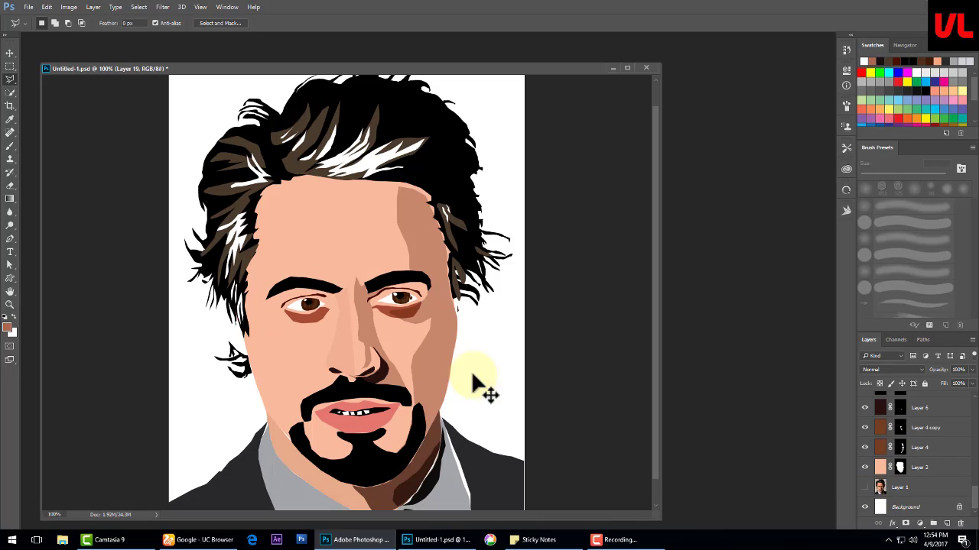
# - Desaturate the newest shading layer to -32 saturation
pyautogui.hotkey('alt', '.')
pyautogui.hotkey('ctrl', 'u')
pyautogui.moveTo(677, 437); pyautogui.dragTo(661, 442)
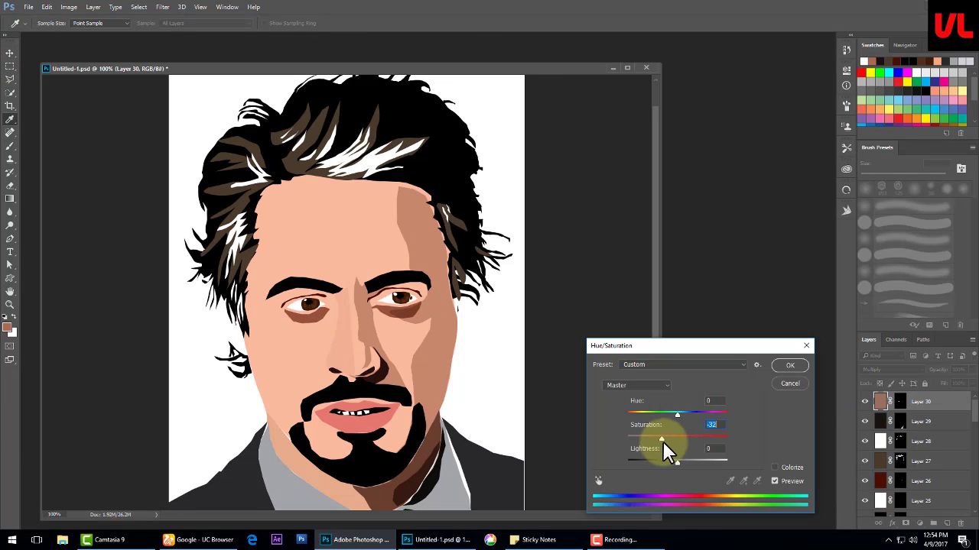
pyautogui.press('Return')
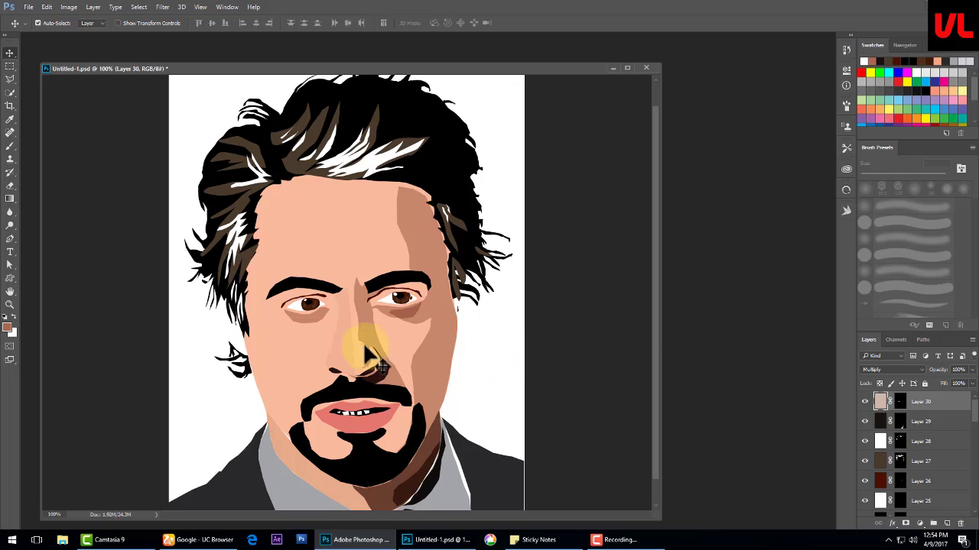
# - Paint Layer 18's mask along the lapel edge and check the collar by toggling Layer 15
pyautogui.click(315, 481)
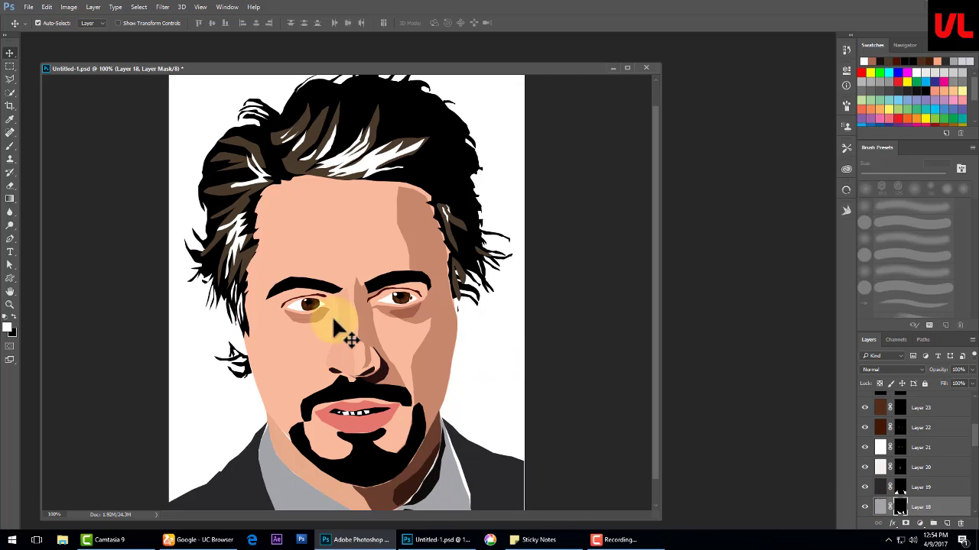
pyautogui.press('b')
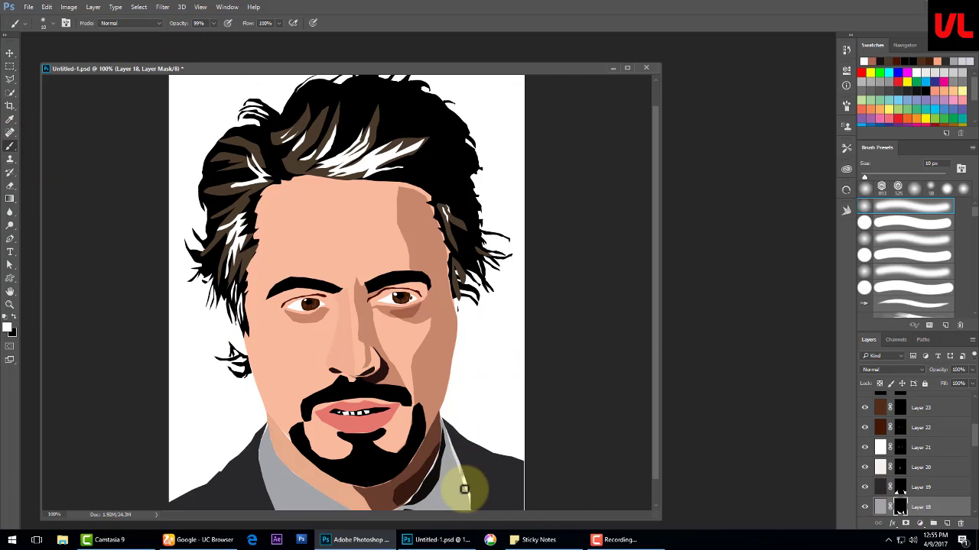
pyautogui.moveTo(465, 490); pyautogui.dragTo(461, 468)
pyautogui.press('v')
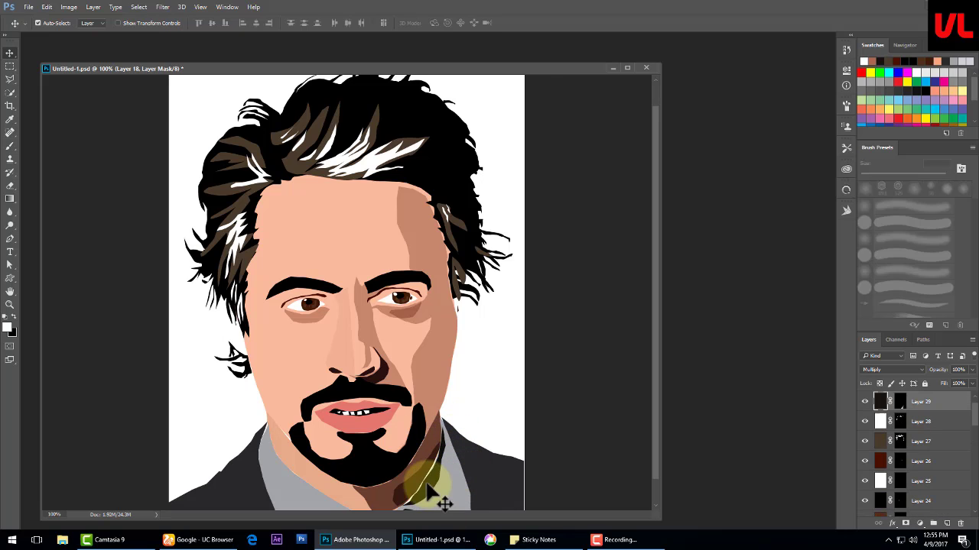
pyautogui.click(300, 407)
pyautogui.click(380, 492)
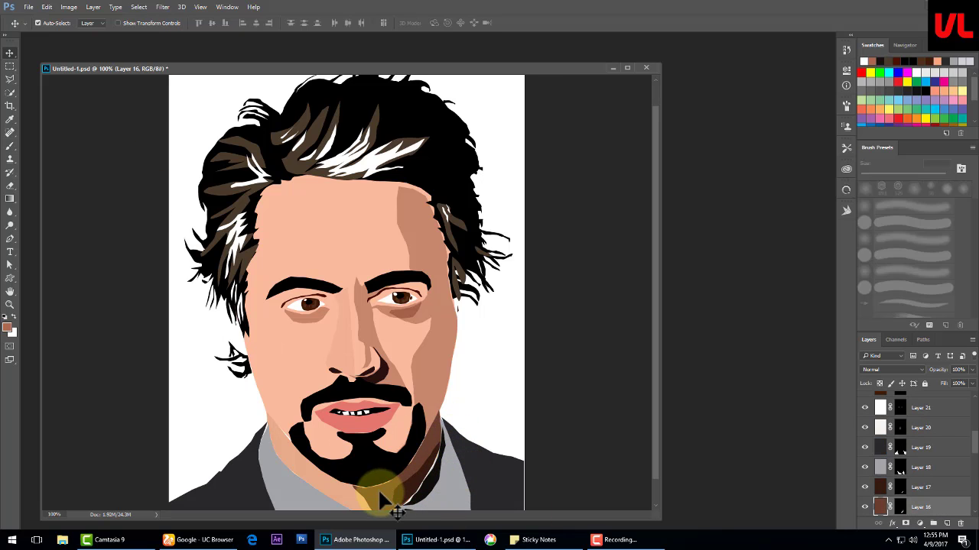
pyautogui.click(342, 501)
pyautogui.click(864, 507)
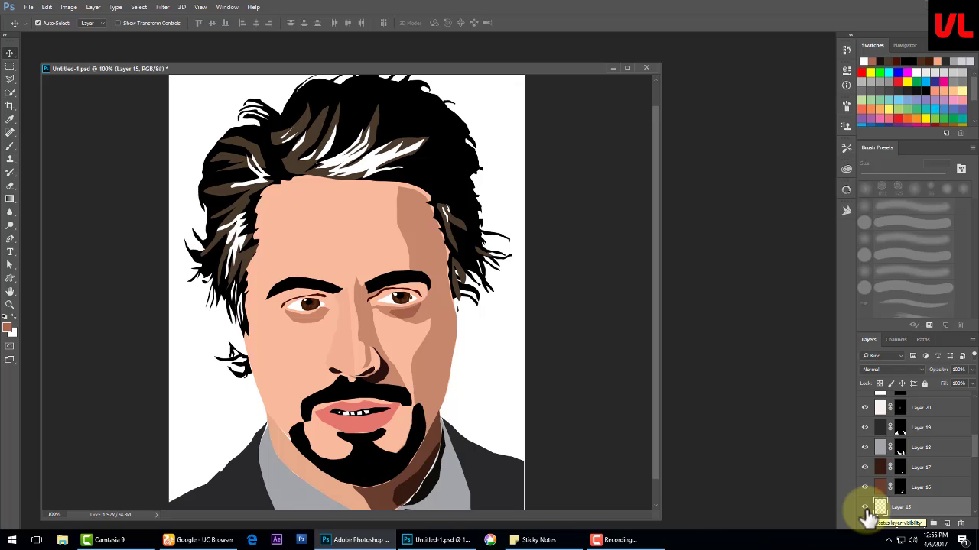
# - Brush the skin layer's mask along the chin and beard edge
pyautogui.click(899, 507)
pyautogui.click(10, 145)
pyautogui.click(293, 436)
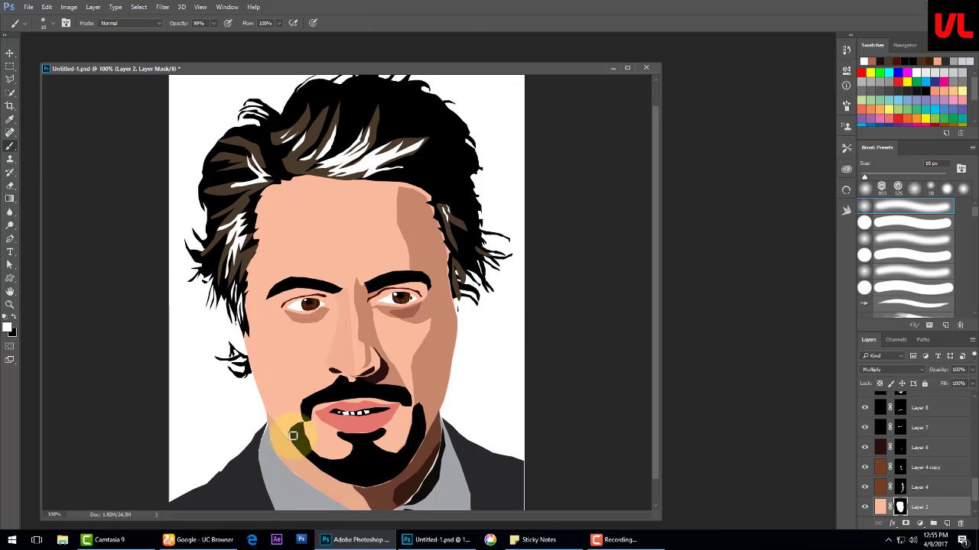
pyautogui.moveTo(286, 432); pyautogui.dragTo(415, 448)
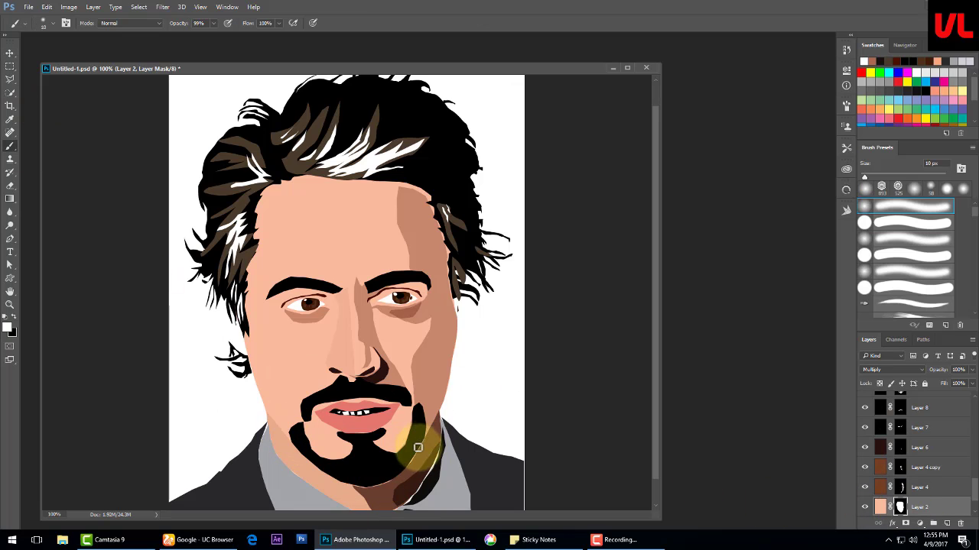
# - Refine Layer 16's mask along the jaw edge using a different brush tip
pyautogui.press('v')
pyautogui.scroll(10, 910, 451)
pyautogui.click(902, 405)
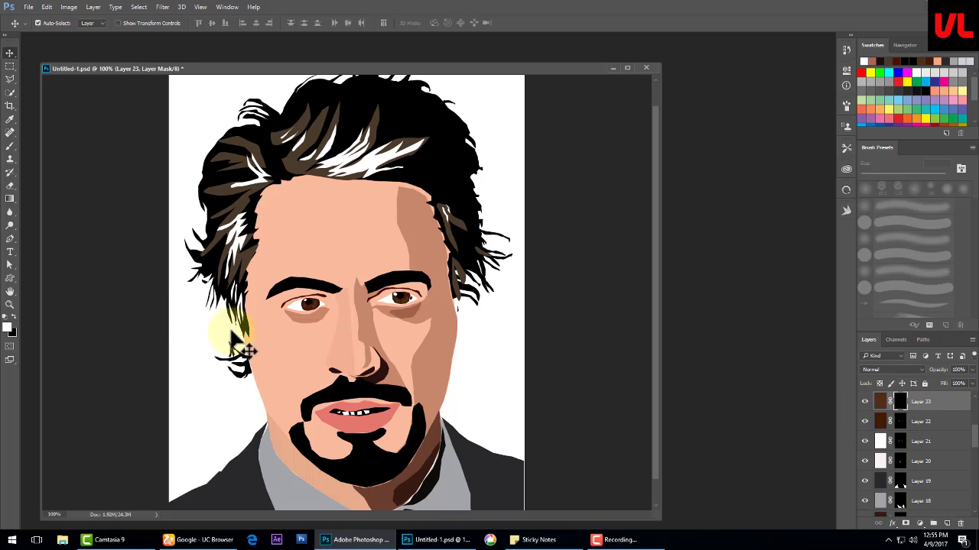
pyautogui.press('b')
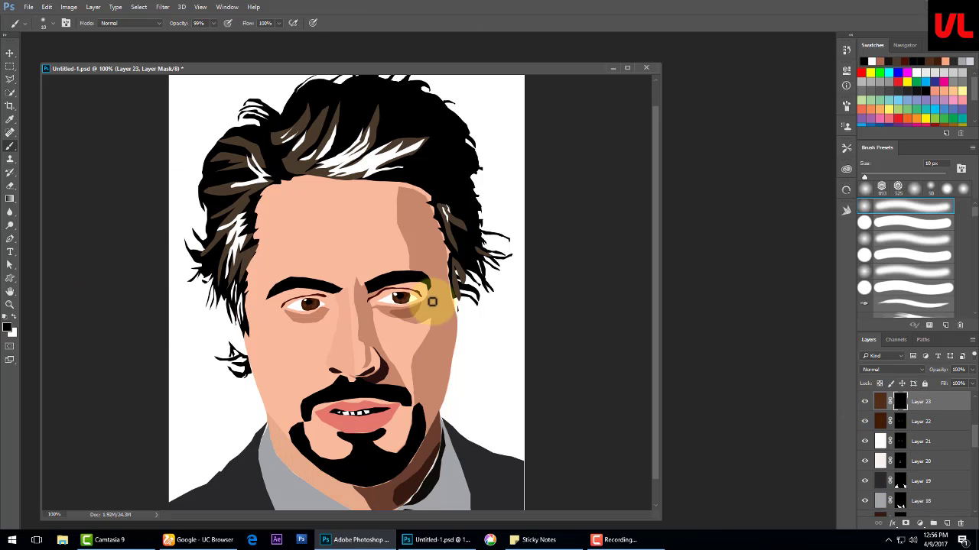
pyautogui.press('v')
pyautogui.click(375, 495)
pyautogui.press('b')
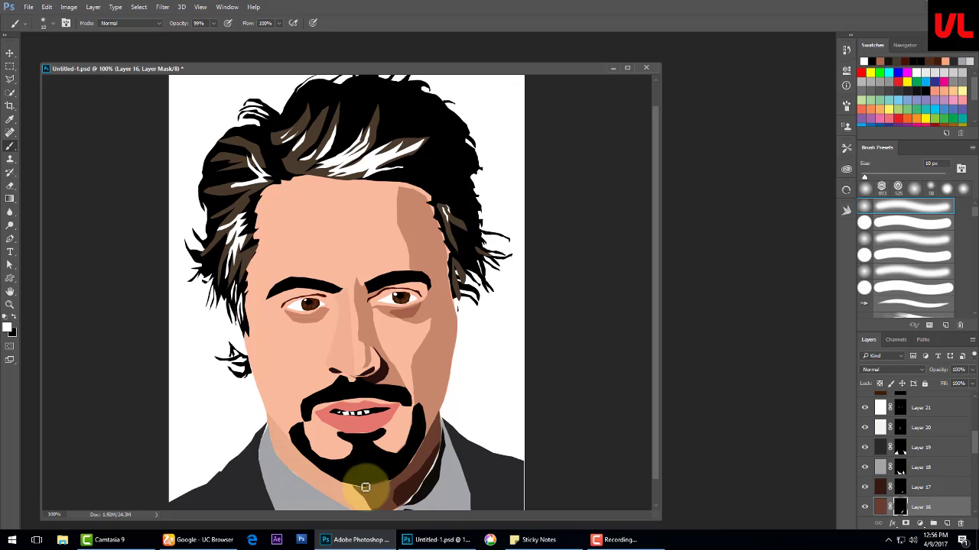
pyautogui.rightClick(463, 519)
pyautogui.doubleClick(478, 389)
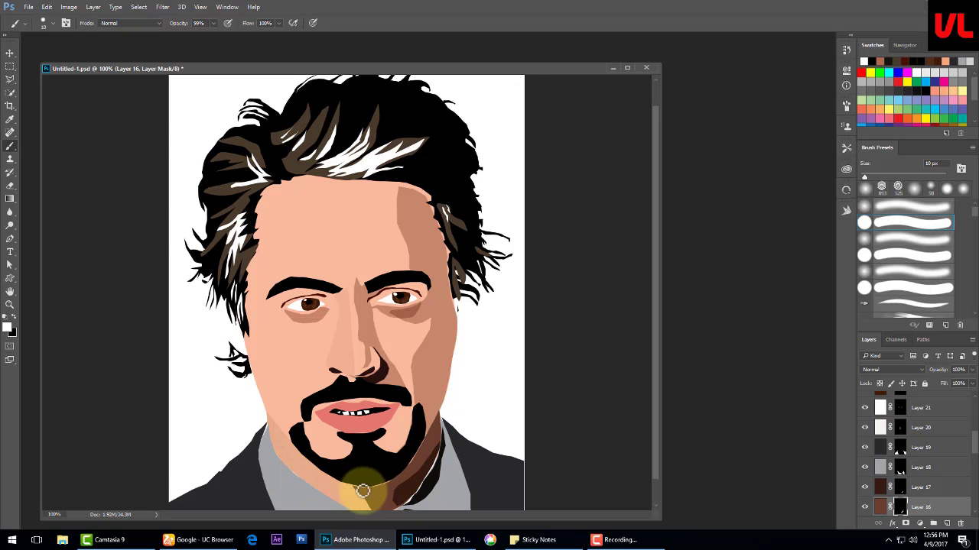
pyautogui.moveTo(386, 483); pyautogui.dragTo(413, 463)
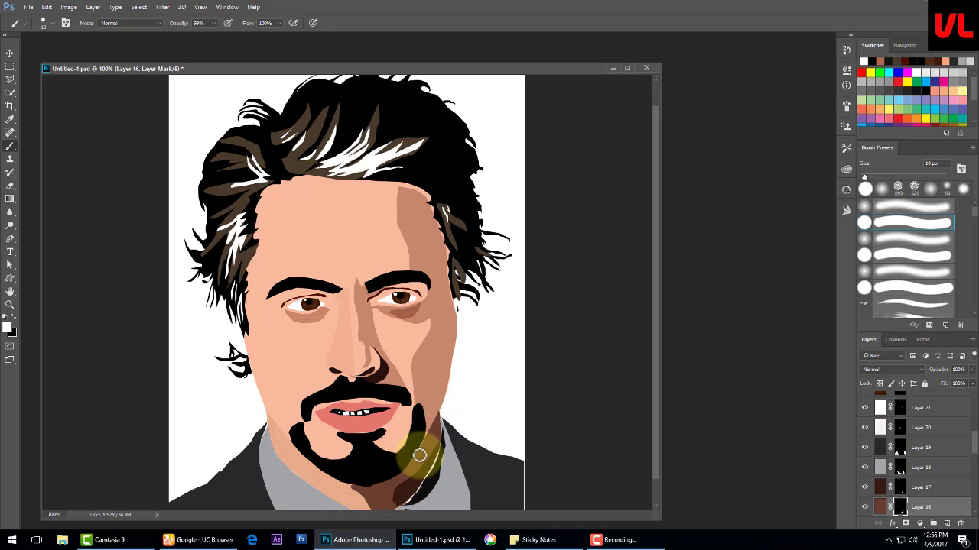
# - Try a violet-to-orange radial gradient on the Background layer, then undo it
pyautogui.scroll(-5, 892, 437)
pyautogui.click(906, 507)
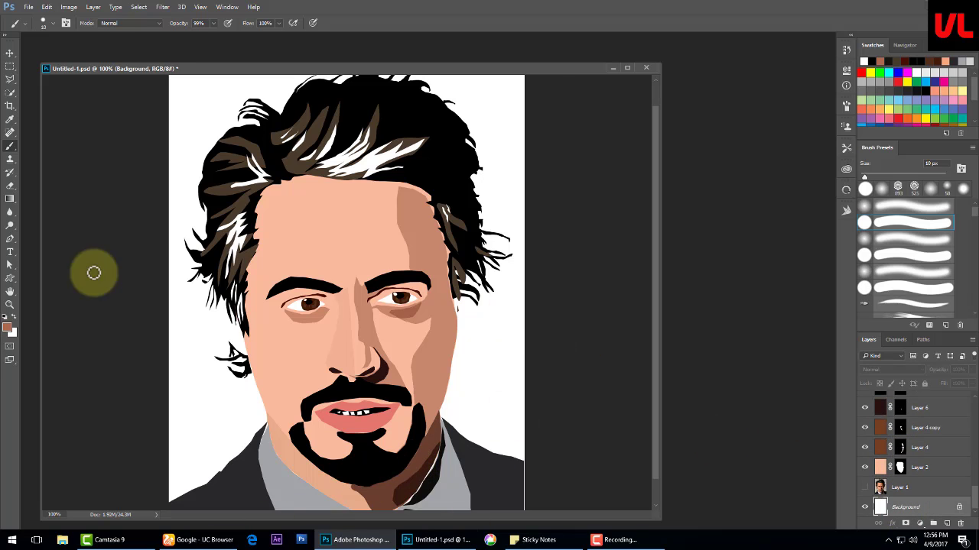
pyautogui.click(7, 327)
pyautogui.click(694, 182)
pyautogui.click(10, 198)
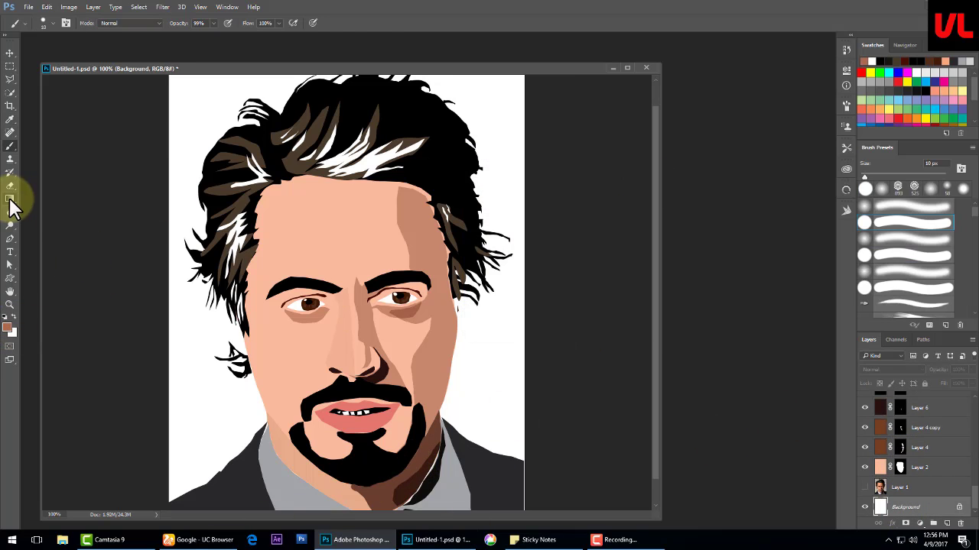
pyautogui.click(74, 23)
pyautogui.doubleClick(88, 50)
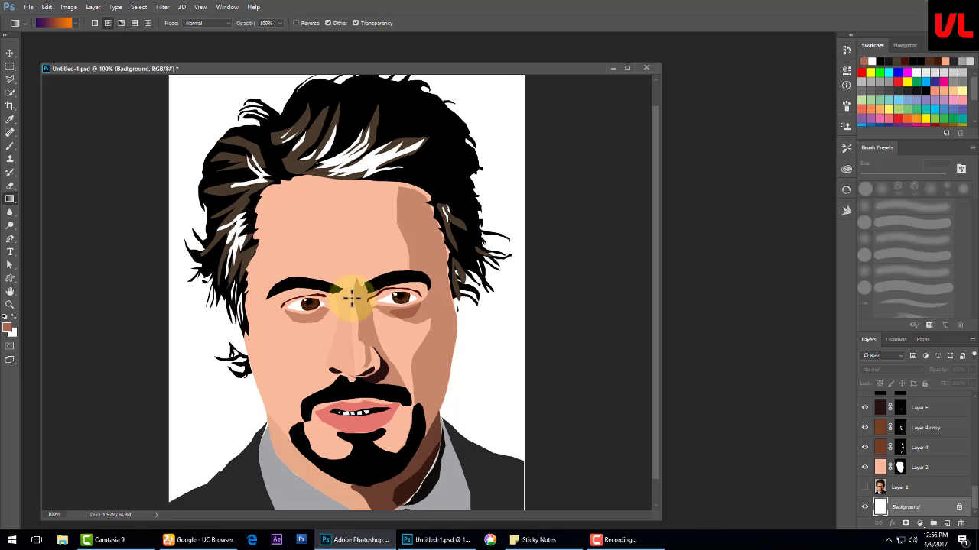
pyautogui.moveTo(314, 313); pyautogui.dragTo(94, 480)
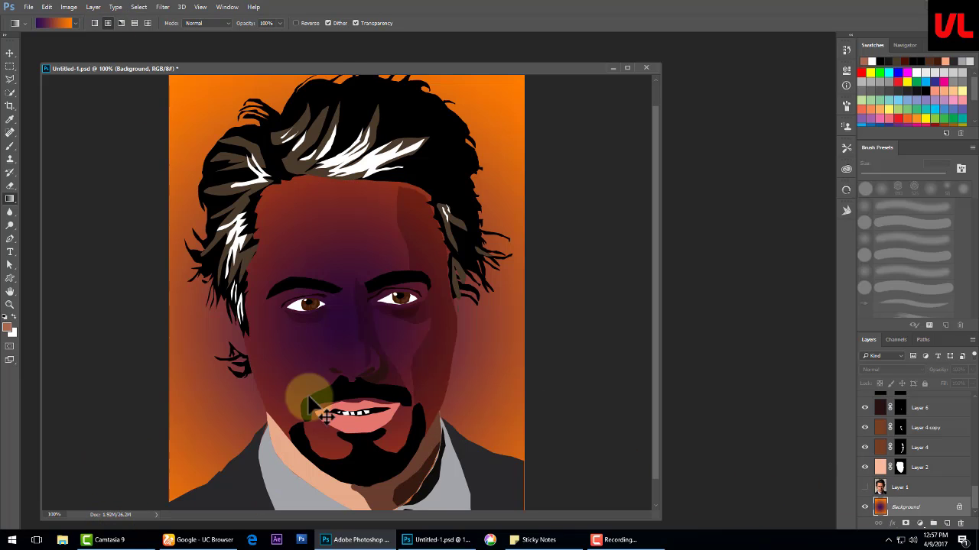
pyautogui.hotkey('ctrl', 'z')
# - Try the gradient in reversed order, undo it, and show the original photo again
pyautogui.click(74, 23)
pyautogui.doubleClick(76, 51)
pyautogui.moveTo(357, 174); pyautogui.dragTo(187, 501)
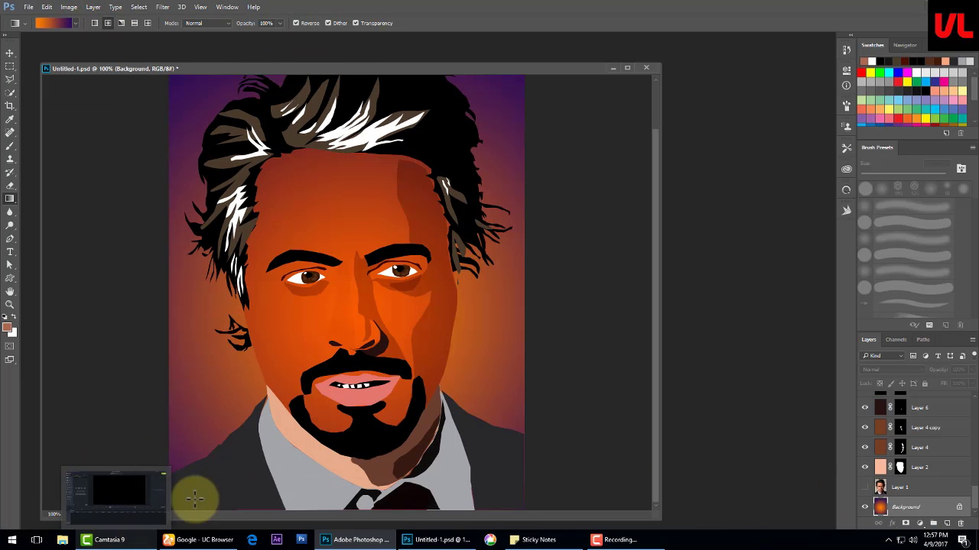
pyautogui.hotkey('ctrl', 'z')
pyautogui.click(10, 53)
pyautogui.click(865, 487)
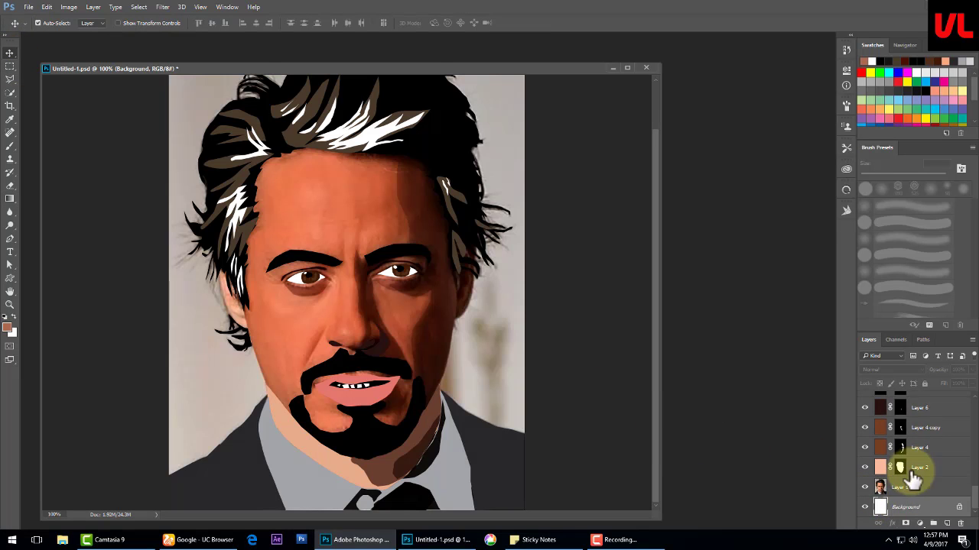
pyautogui.hotkey('ctrl', '+')
# - Select Layer 2's skin mask and start a Polygonal Lasso outline up the right ear
pyautogui.moveTo(554, 415); pyautogui.dragTo(332, 334)
pyautogui.click(905, 470)
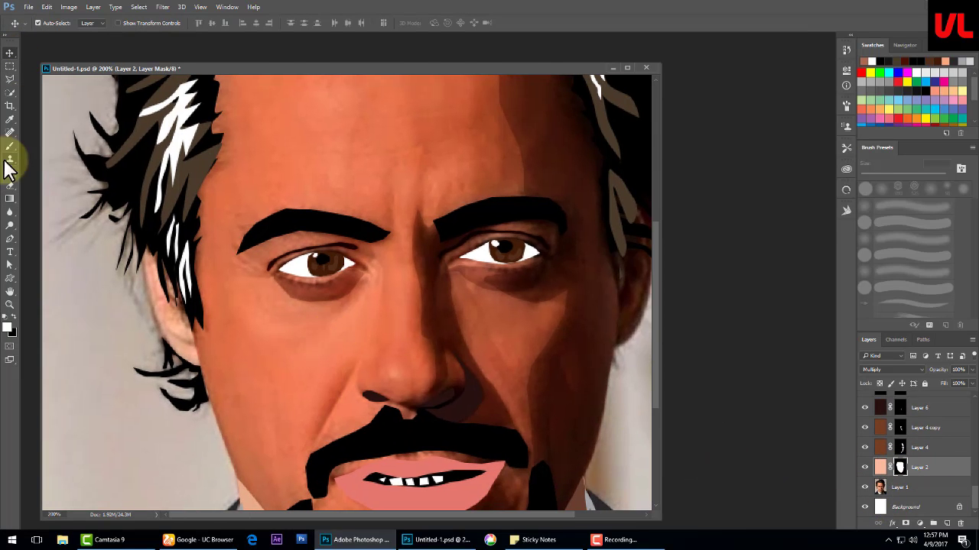
pyautogui.press('l')
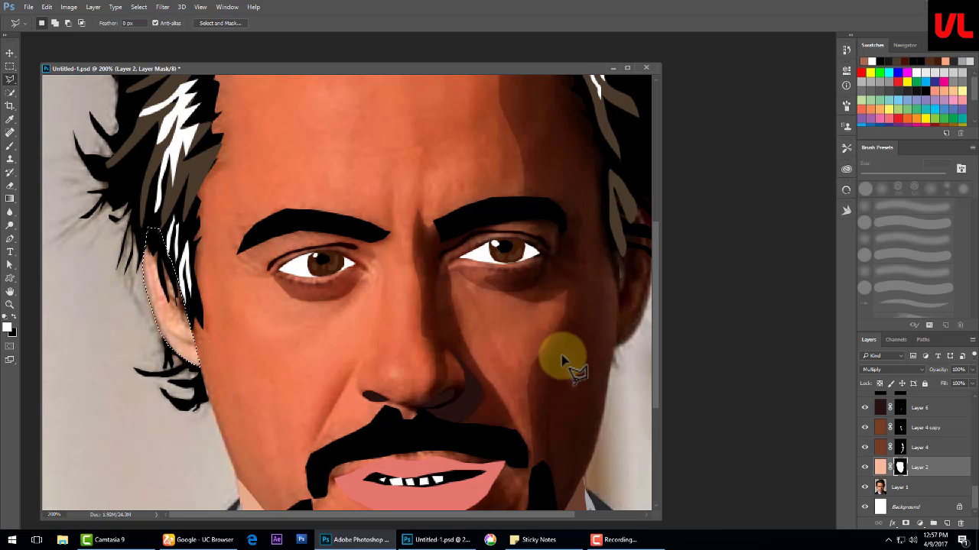
pyautogui.moveTo(563, 360); pyautogui.dragTo(520, 382)
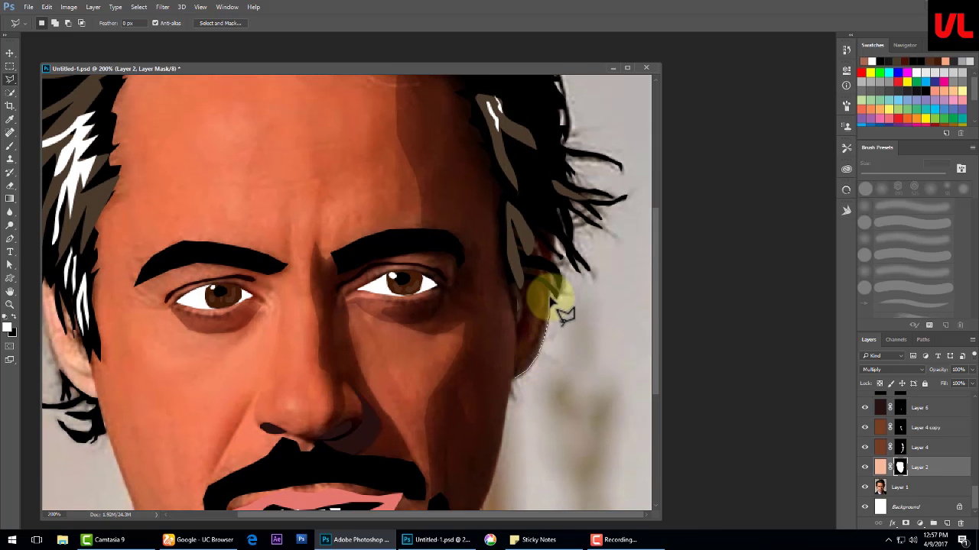
pyautogui.click(525, 225)
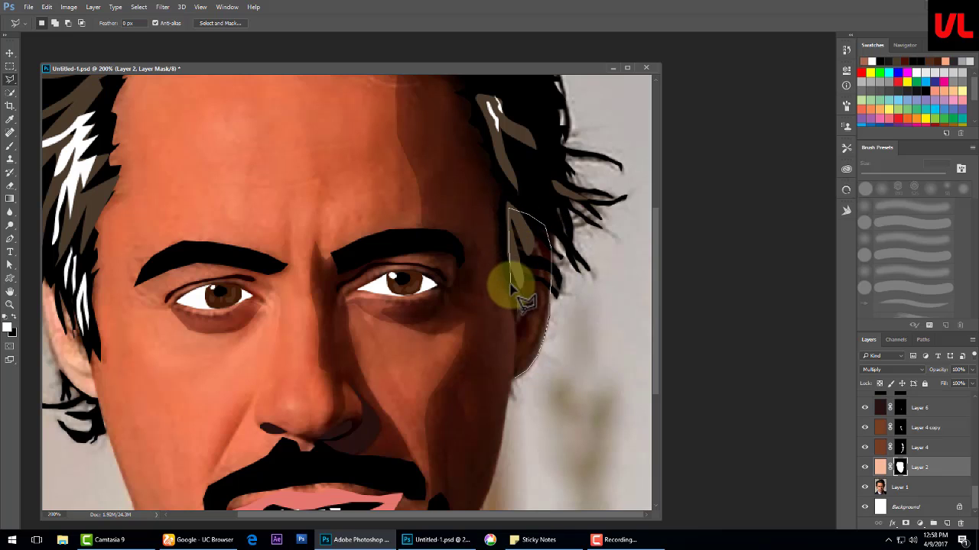
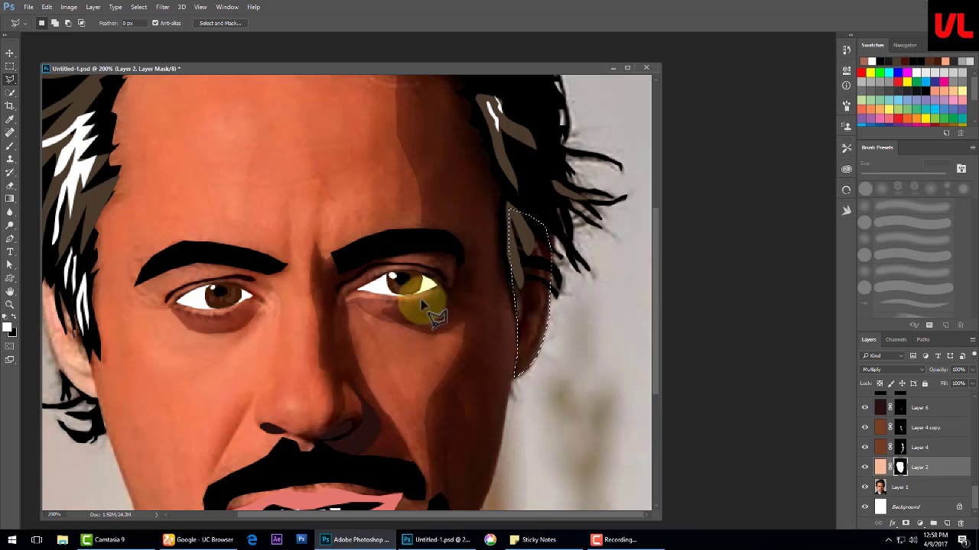
# - Paint the skin layer mask inside a selection beside the left ear, then deselect
pyautogui.click(10, 145)
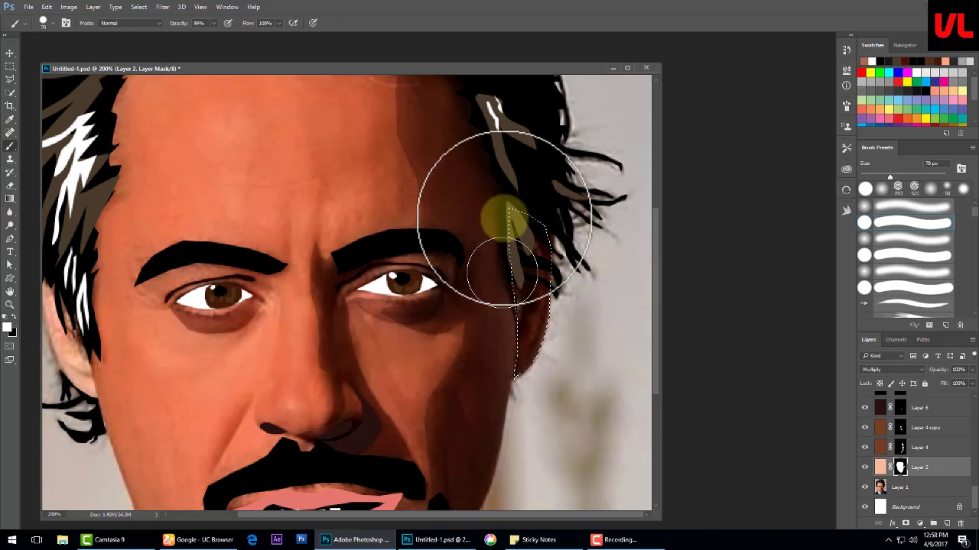
pyautogui.moveTo(504, 217); pyautogui.dragTo(608, 233)
pyautogui.click(10, 79)
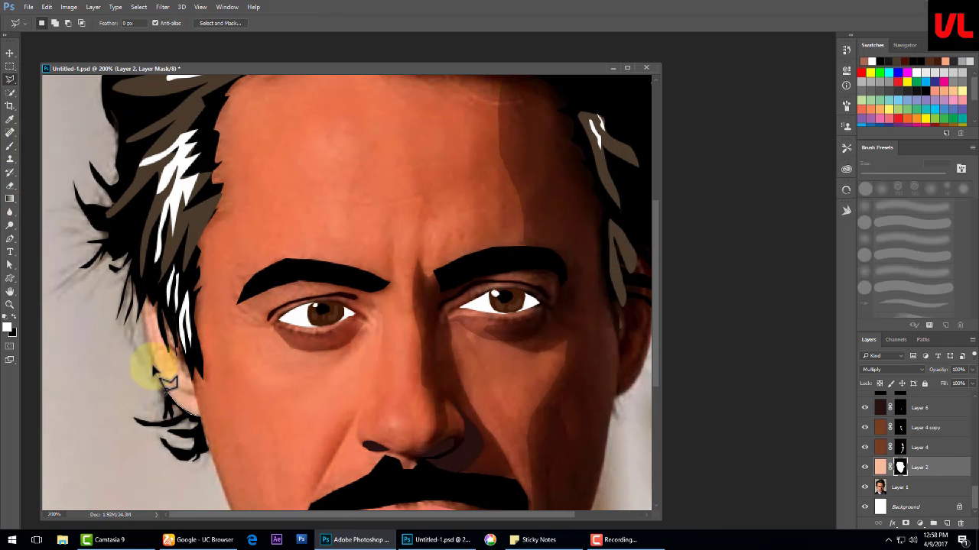
pyautogui.click(10, 145)
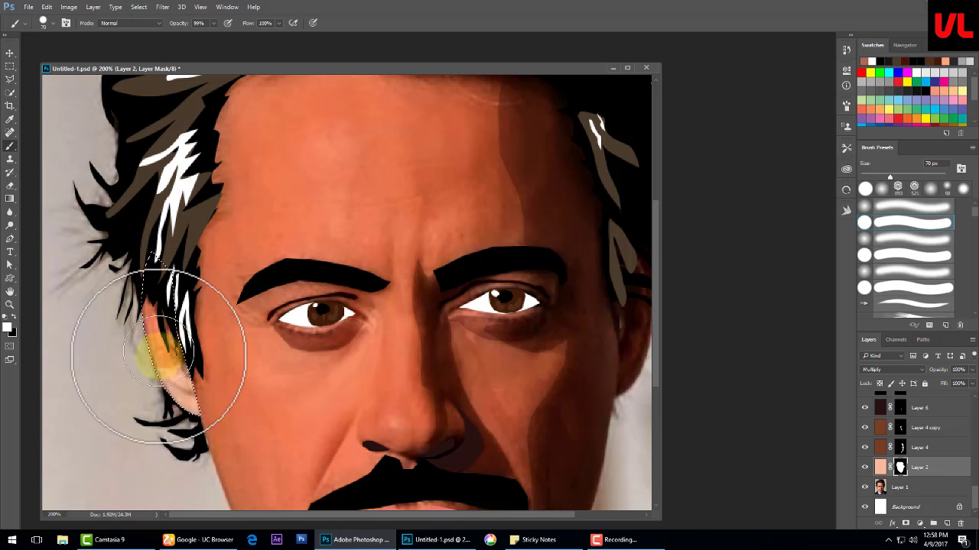
pyautogui.hotkey('ctrl', 'd')
pyautogui.scroll(10, 917, 459)
# - Fill a new layer with brown sampled from the face, then hide it
pyautogui.click(902, 401)
pyautogui.keyDown('alt'); pyautogui.click(370, 349); pyautogui.keyUp('alt')
pyautogui.click(8, 327)
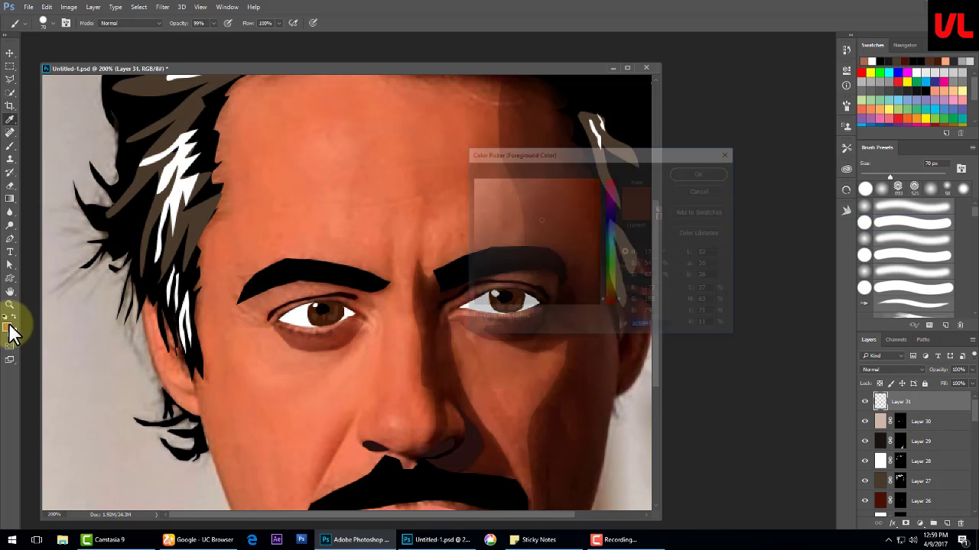
pyautogui.press('Return')
pyautogui.hotkey('alt', 'BackSpace')
pyautogui.click(864, 402)
# - Start Pen-tracing the ear-shadow outline up along the right ear
pyautogui.click(10, 239)
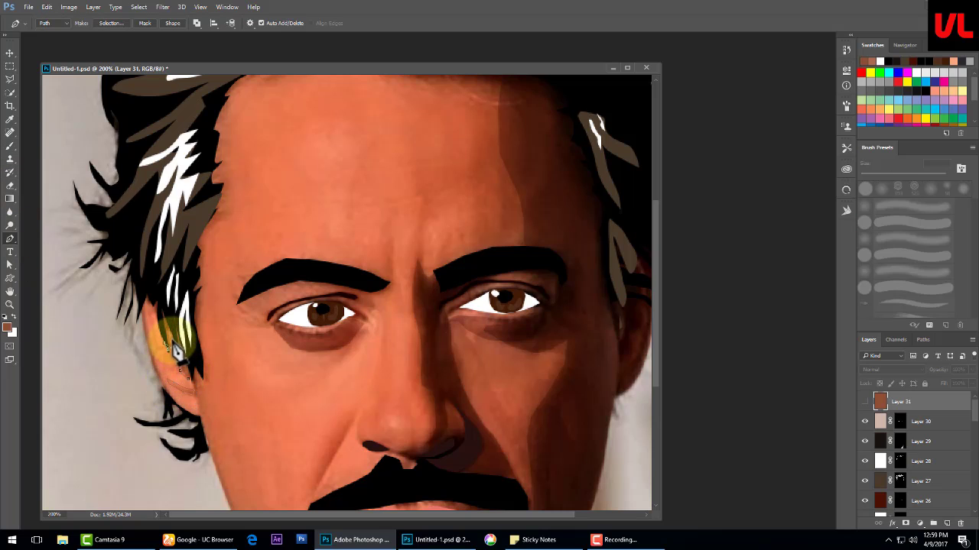
pyautogui.click(190, 373)
pyautogui.moveTo(394, 378); pyautogui.dragTo(291, 399)
pyautogui.click(523, 361)
pyautogui.click(521, 336)
pyautogui.click(519, 310)
pyautogui.click(516, 282)
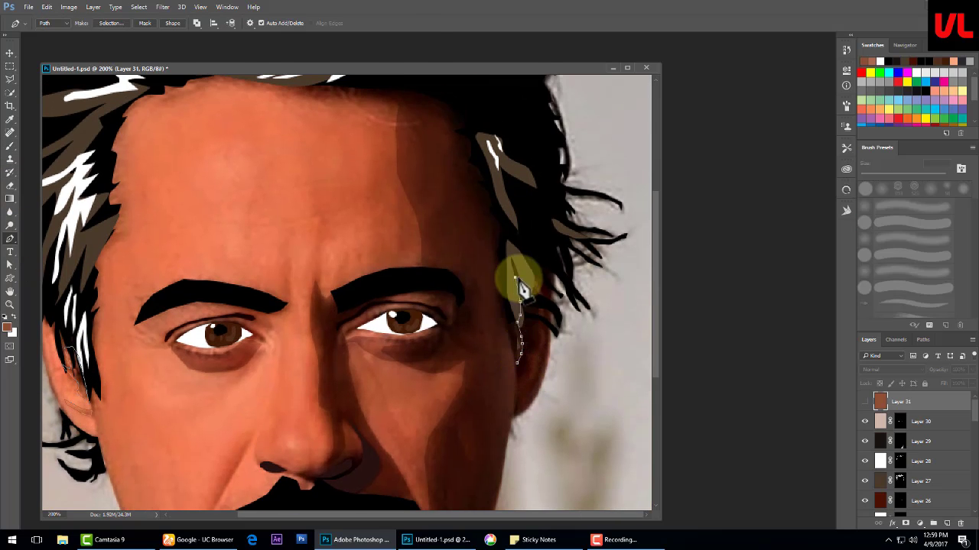
# - Close the right-ear shadow outline and give the brown layer a vector mask from it
pyautogui.click(537, 300)
pyautogui.click(539, 326)
pyautogui.click(540, 348)
pyautogui.moveTo(518, 398); pyautogui.dragTo(537, 380)
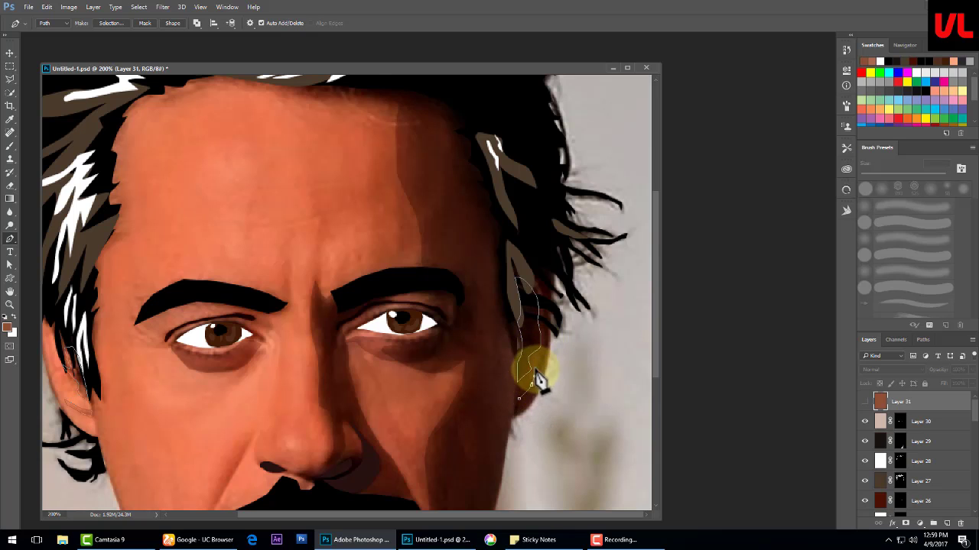
pyautogui.click(546, 313)
pyautogui.click(547, 332)
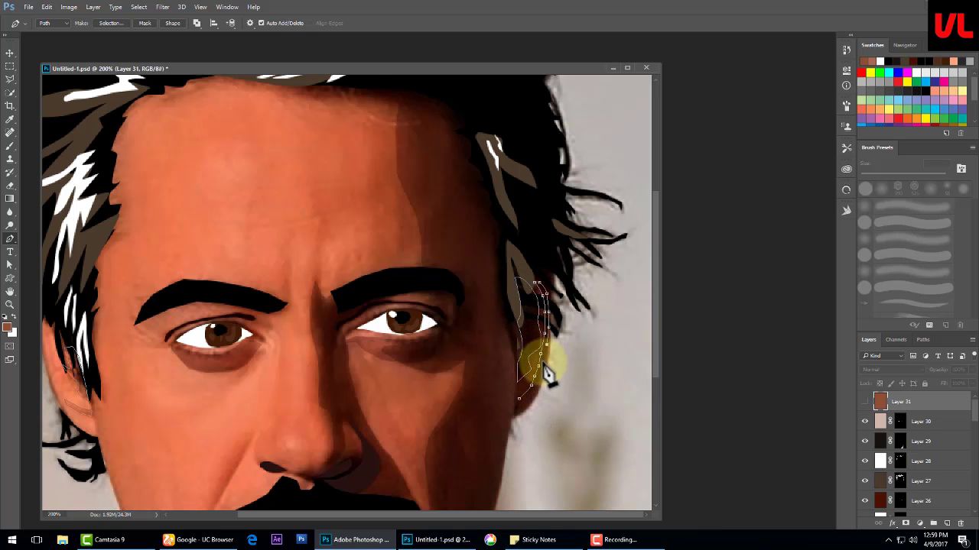
pyautogui.click(518, 399)
pyautogui.click(894, 524)
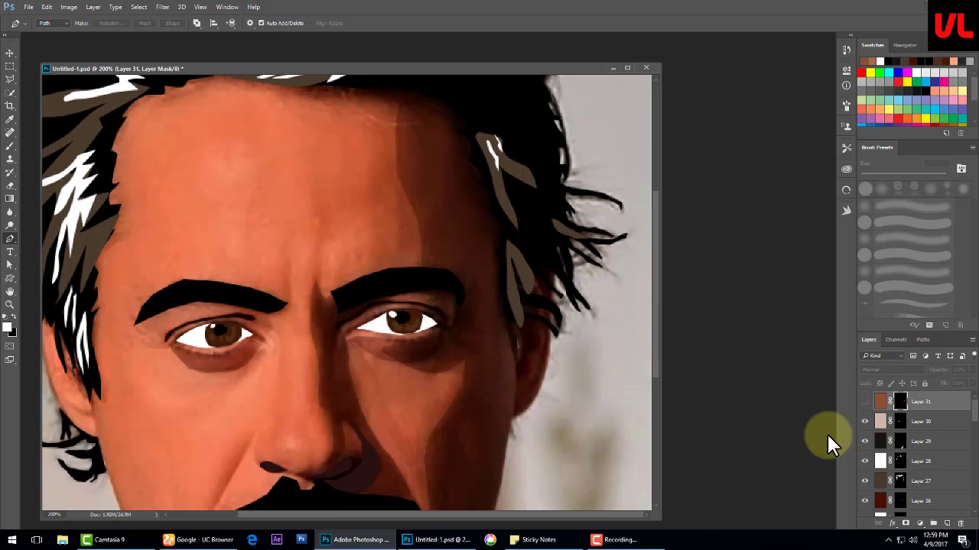
pyautogui.click(10, 55)
# - Hide the hair and beard vector layers to reveal the photo, and zoom in on the mouth
pyautogui.click(335, 405)
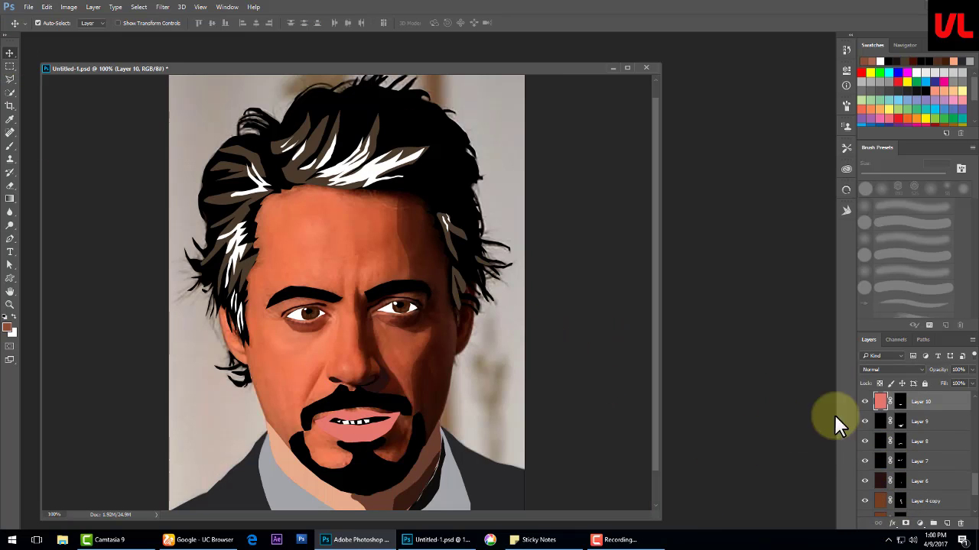
pyautogui.click(865, 421)
pyautogui.moveTo(868, 428)
pyautogui.mouseDown()
pyautogui.moveTo(874, 507)
pyautogui.moveTo(874, 465)
pyautogui.moveTo(865, 493)
pyautogui.moveTo(867, 484)
pyautogui.mouseUp()
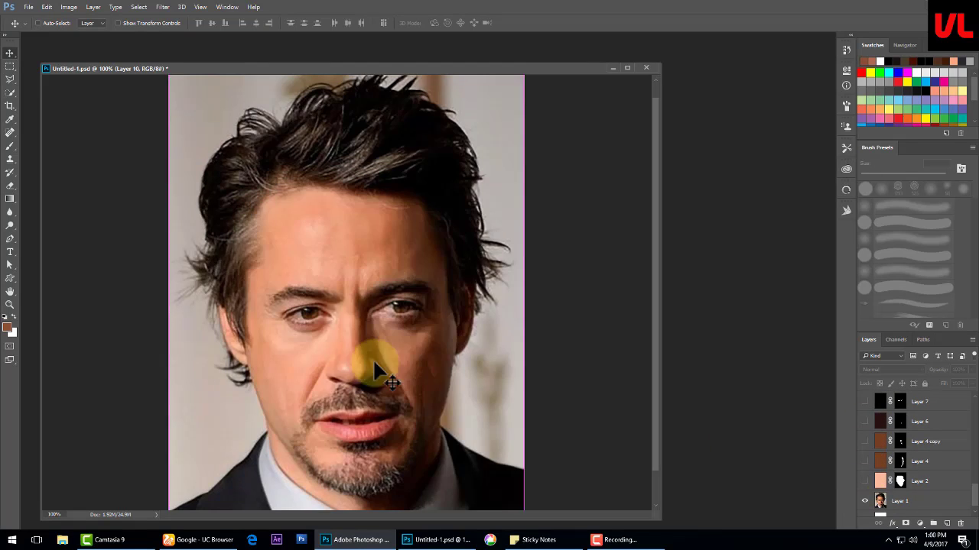
pyautogui.hotkey('ctrl', '+')
pyautogui.hotkey('ctrl', '+')
# - Fill a new top layer with the lip colour sampled from the photo, then hide it
pyautogui.click(10, 119)
pyautogui.click(364, 426)
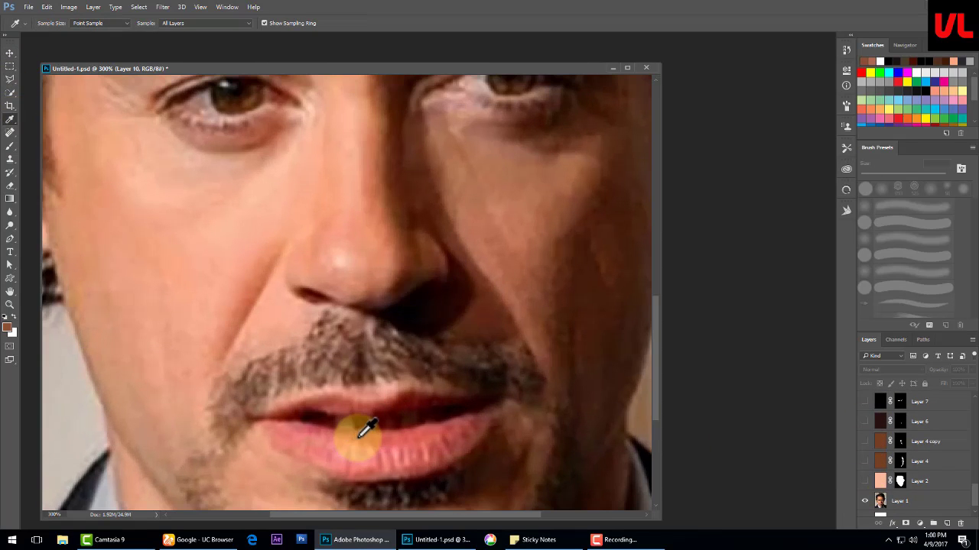
pyautogui.scroll(10, 935, 452)
pyautogui.click(918, 402)
pyautogui.click(947, 524)
pyautogui.hotkey('alt', 'BackSpace')
pyautogui.click(865, 402)
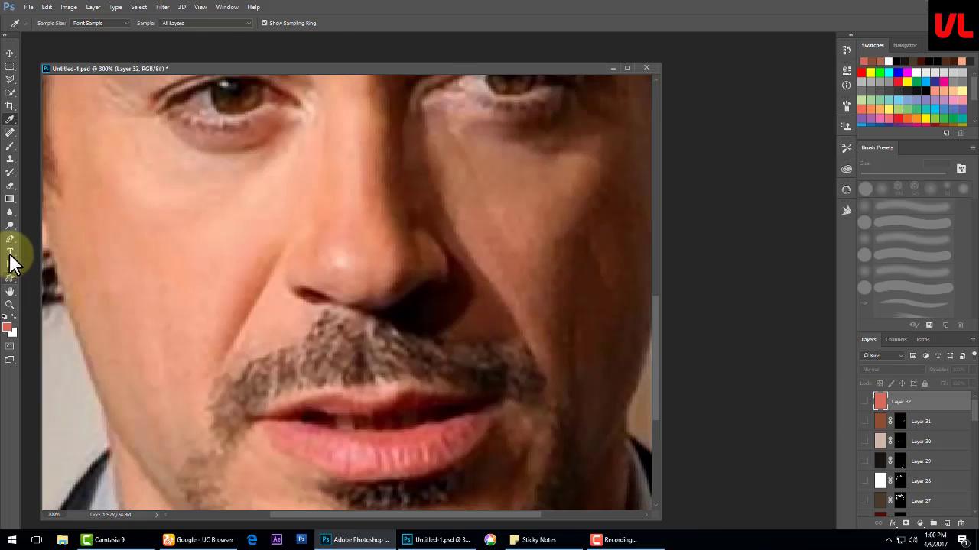
# - Pen-trace the first closed lip outline along the upper and lower lip edges
pyautogui.click(10, 239)
pyautogui.click(295, 420)
pyautogui.click(317, 426)
pyautogui.click(402, 430)
pyautogui.click(456, 421)
pyautogui.click(432, 437)
pyautogui.click(392, 445)
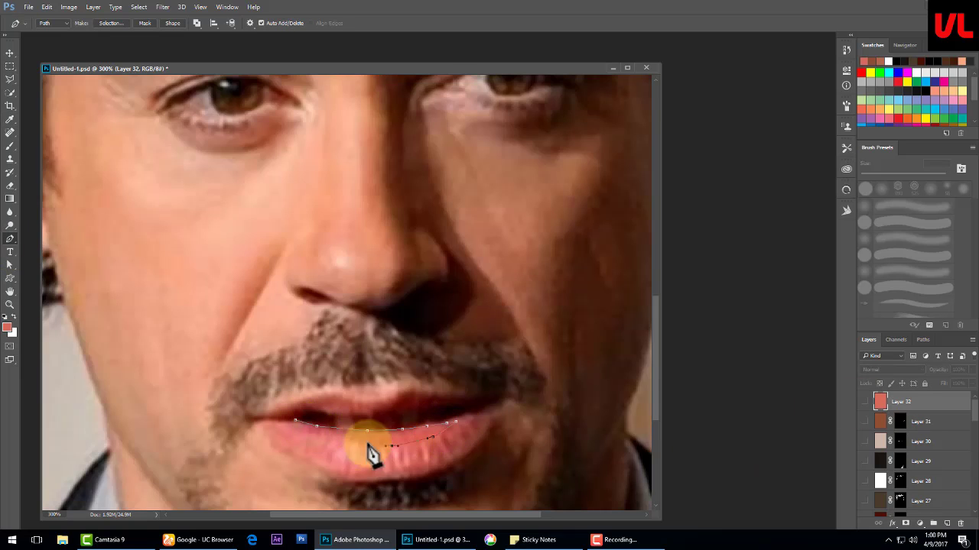
pyautogui.click(344, 441)
pyautogui.click(296, 420)
# - Trace closed outlines for the lower lip and the upper lip's left edge
pyautogui.click(306, 455)
pyautogui.click(343, 464)
pyautogui.click(378, 468)
pyautogui.click(422, 464)
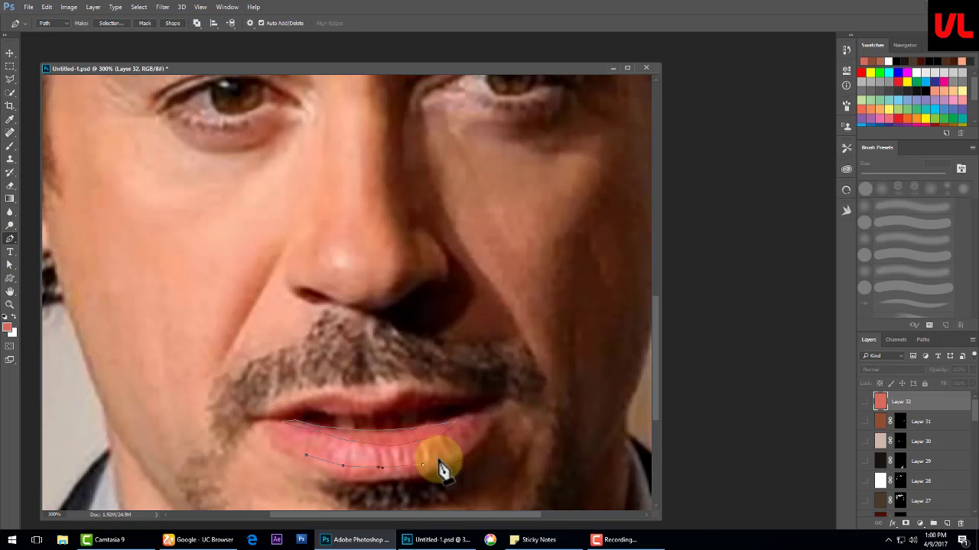
pyautogui.click(483, 424)
pyautogui.click(306, 455)
pyautogui.click(284, 413)
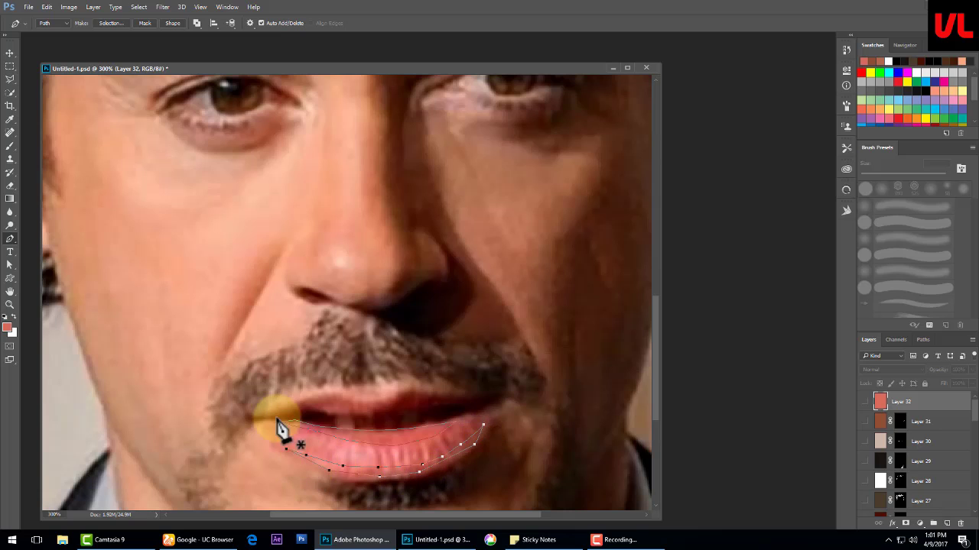
pyautogui.click(305, 400)
pyautogui.click(285, 413)
# - Trace a small upper-lip shape, then mask the lip layer and add a teeth layer
pyautogui.click(389, 407)
pyautogui.click(411, 396)
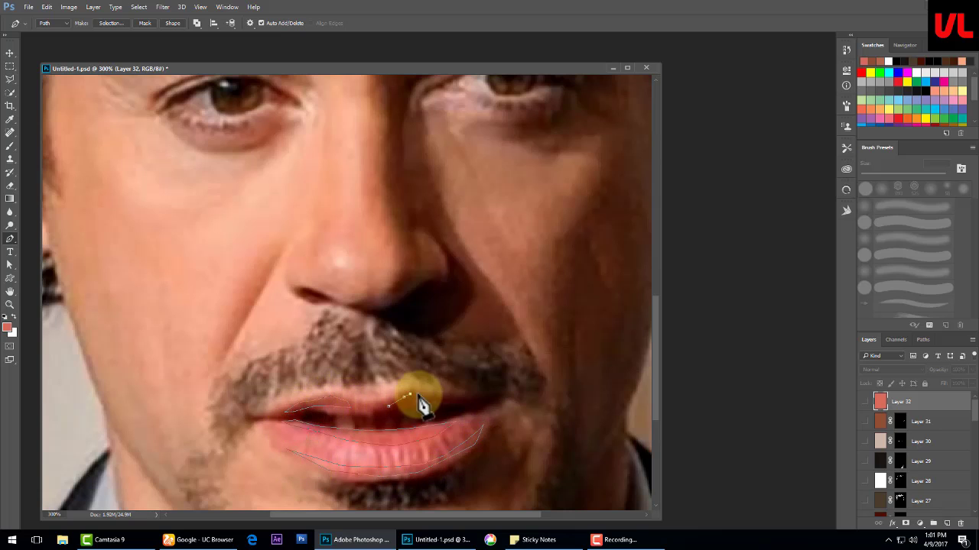
pyautogui.click(457, 400)
pyautogui.click(423, 401)
pyautogui.click(388, 408)
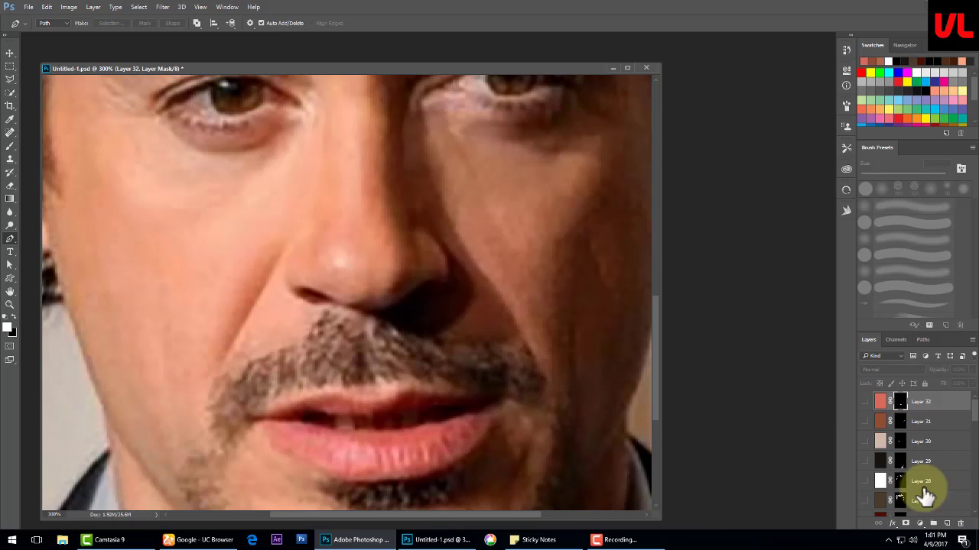
pyautogui.click(947, 524)
# - Outline the teeth and mask the white teeth layer to them
pyautogui.click(344, 447)
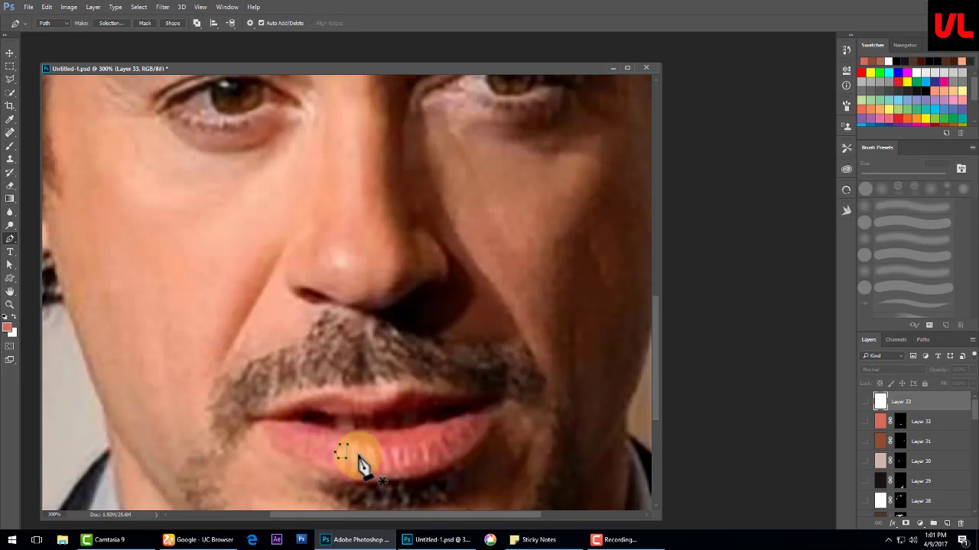
pyautogui.click(382, 461)
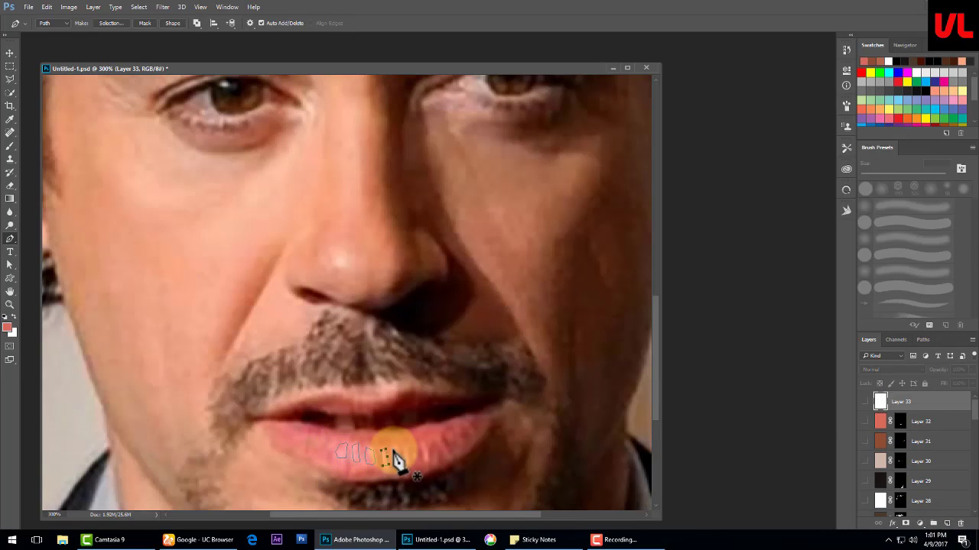
pyautogui.click(425, 447)
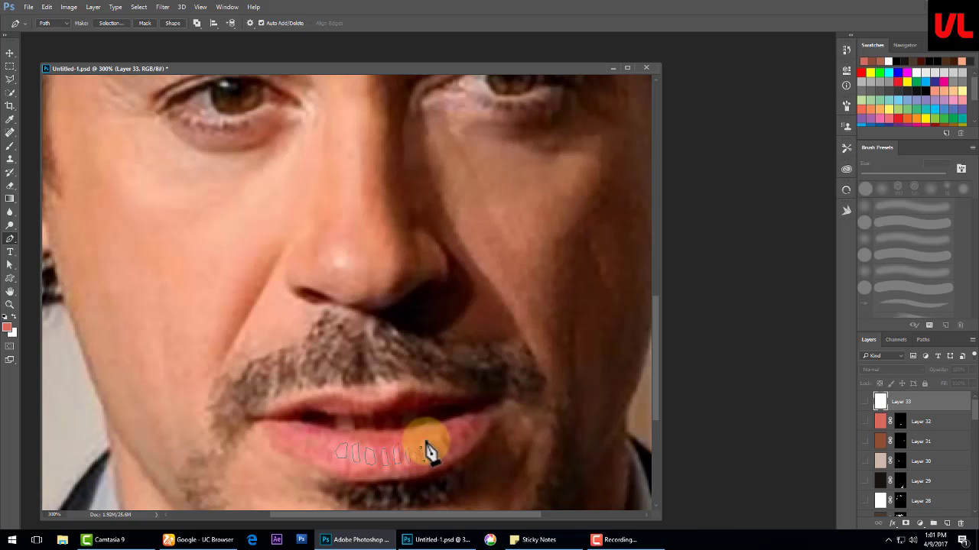
pyautogui.click(363, 439)
pyautogui.keyDown('alt'); pyautogui.click(870, 413); pyautogui.keyUp('alt')
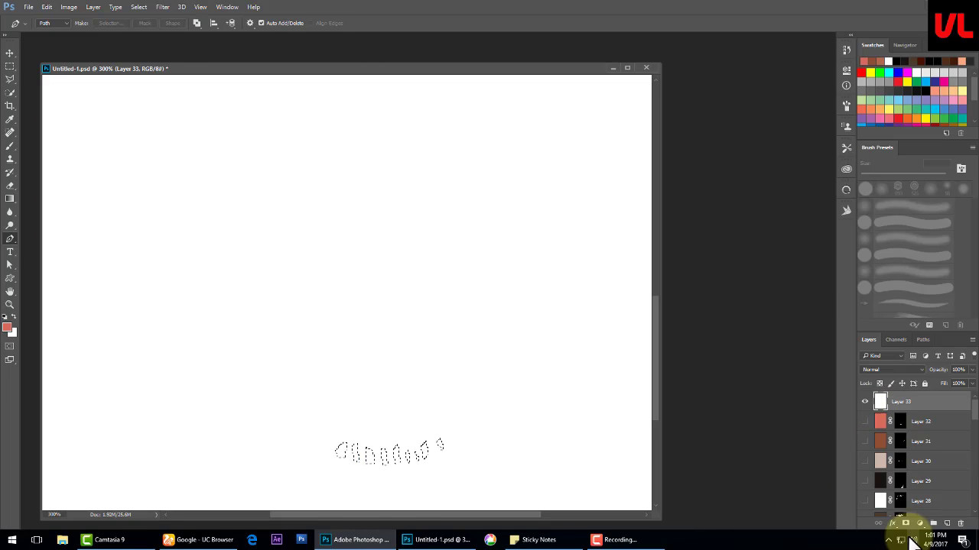
pyautogui.hotkey('ctrl', '-')
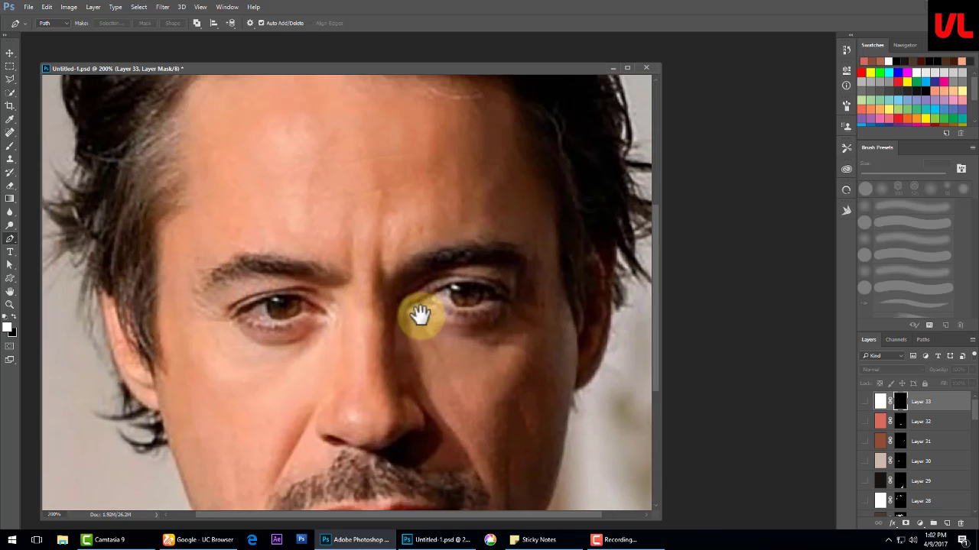
pyautogui.scroll(-5, 513, 262)
# - Fill a new top layer with black, hide it, and trace the left jaw and shoulder
pyautogui.hotkey('ctrl', '-')
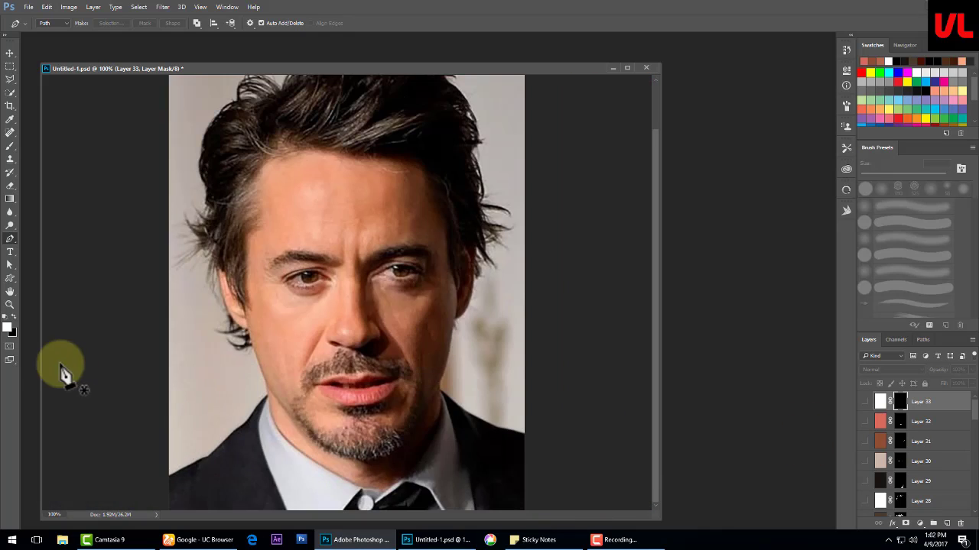
pyautogui.click(947, 524)
pyautogui.hotkey('alt', 'BackSpace')
pyautogui.click(865, 401)
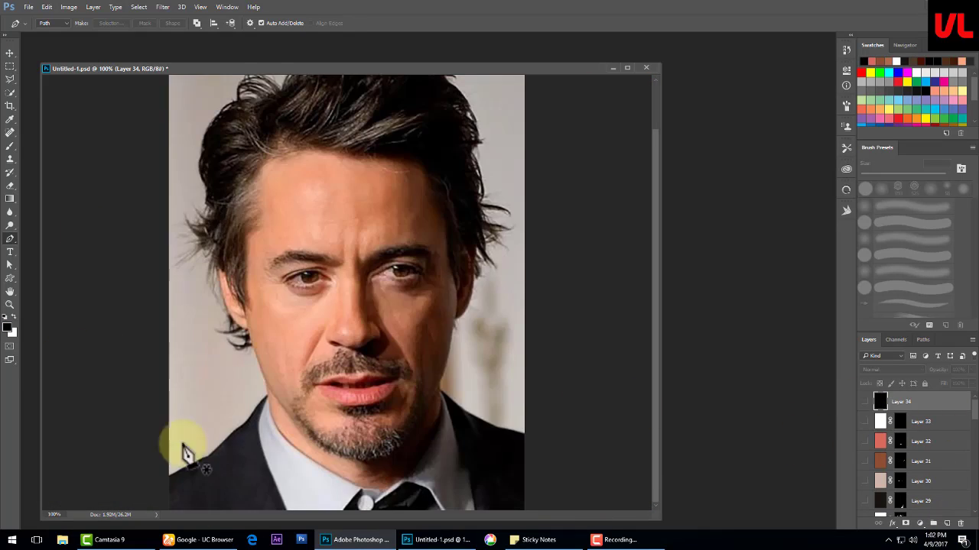
pyautogui.click(167, 476)
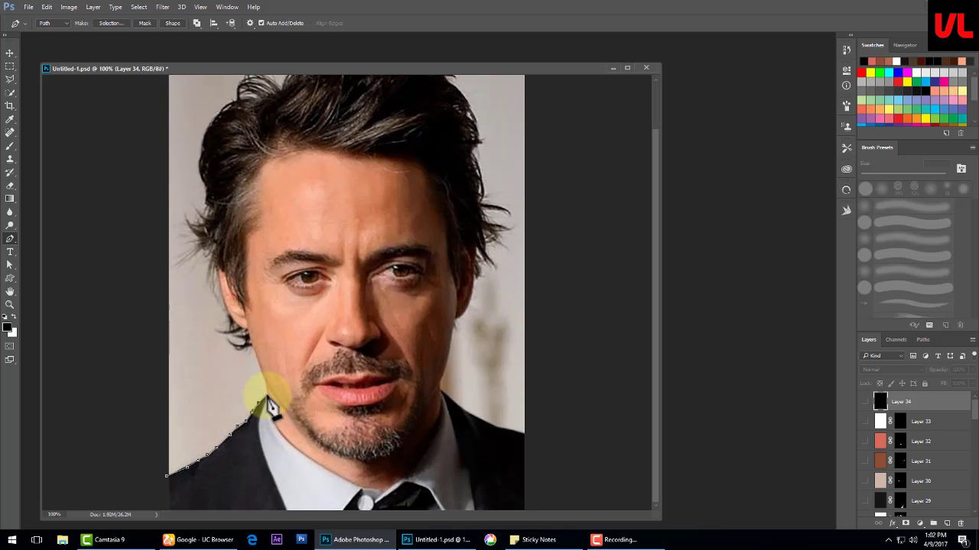
pyautogui.moveTo(272, 409)
pyautogui.mouseDown()
pyautogui.moveTo(229, 426)
pyautogui.moveTo(196, 469)
pyautogui.moveTo(164, 488)
pyautogui.mouseUp()
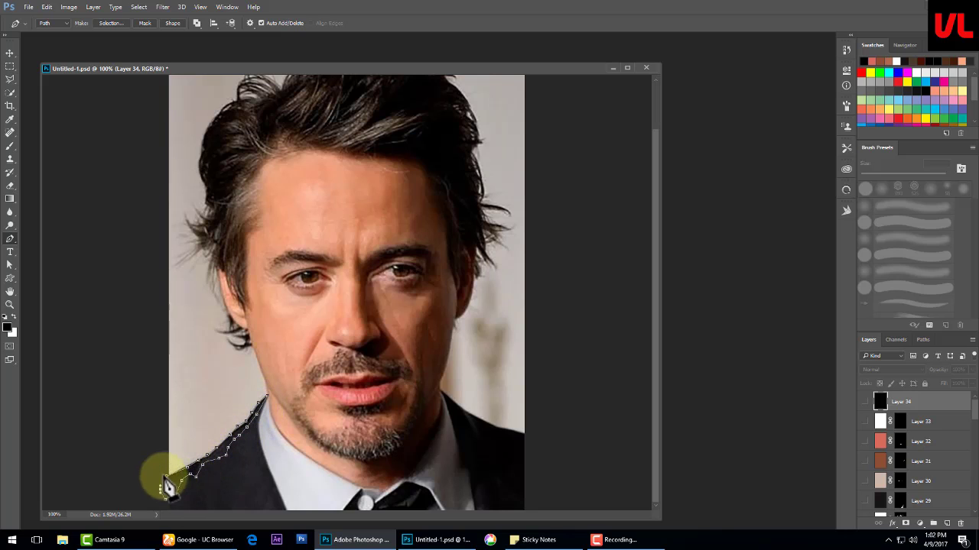
# - Trace the right jaw and suit edge, then mask Layer 34 to the closed outline
pyautogui.click(442, 393)
pyautogui.click(457, 431)
pyautogui.click(477, 443)
pyautogui.click(504, 481)
pyautogui.click(542, 500)
pyautogui.click(553, 407)
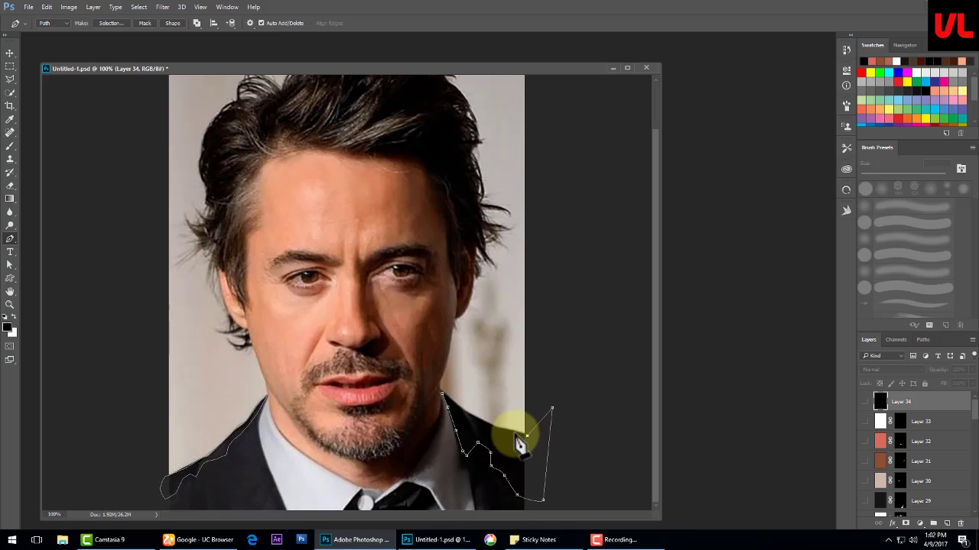
pyautogui.click(442, 393)
pyautogui.hotkey('ctrl', 'Return')
pyautogui.click(905, 523)
pyautogui.click(864, 404)
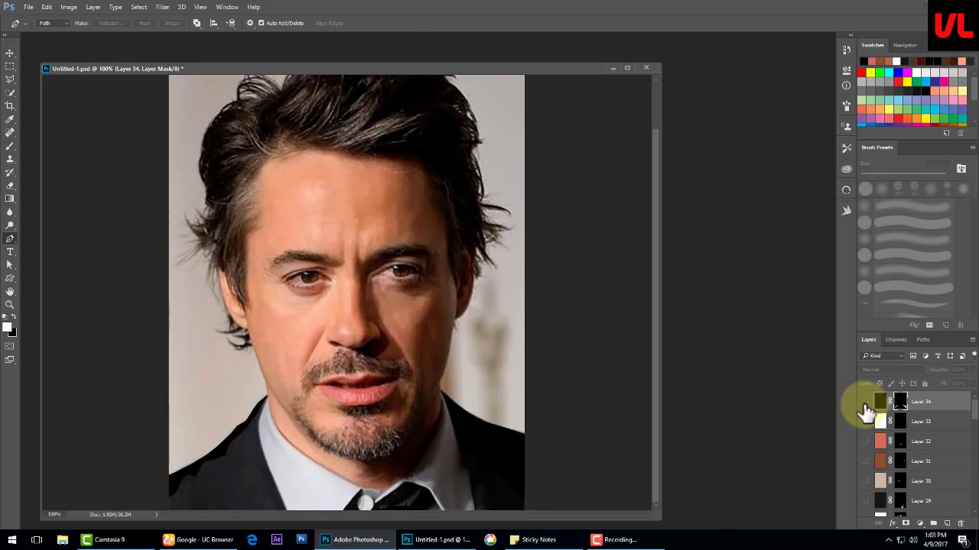
# - Hide the original photo layer and keep Layer 4 copy blending as Multiply
pyautogui.hotkey('ctrl', '-')
pyautogui.scroll(-5, 870, 458)
pyautogui.click(864, 488)
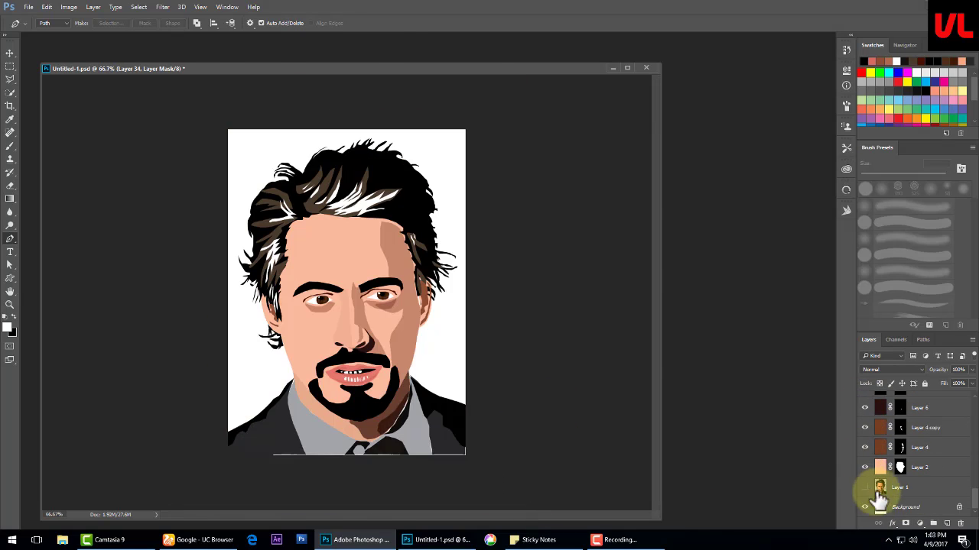
pyautogui.click(891, 369)
pyautogui.click(880, 428)
pyautogui.click(891, 370)
pyautogui.click(879, 191)
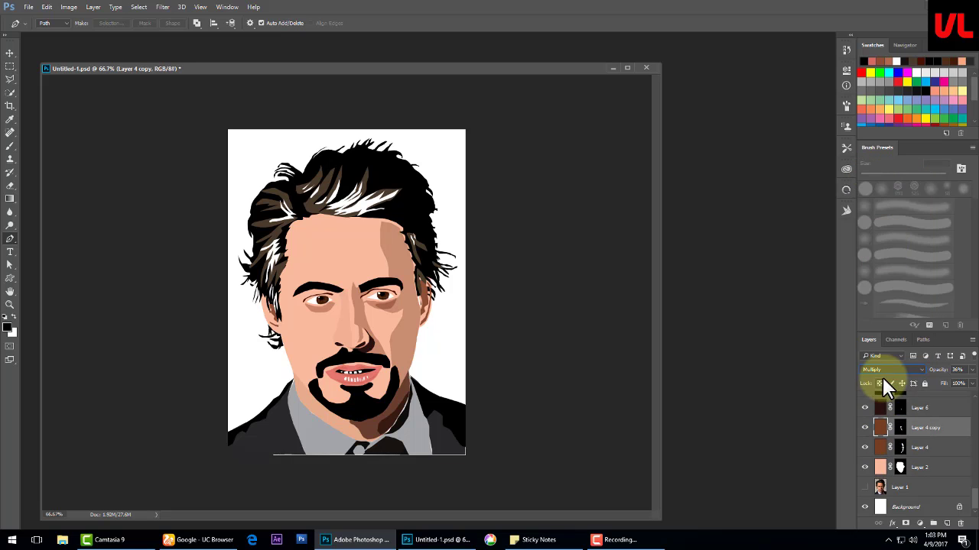
# - Review Layers 8 and 17, keeping the nose-highlight Layer 20 blending as Normal
pyautogui.scroll(4, 880, 405)
pyautogui.click(885, 444)
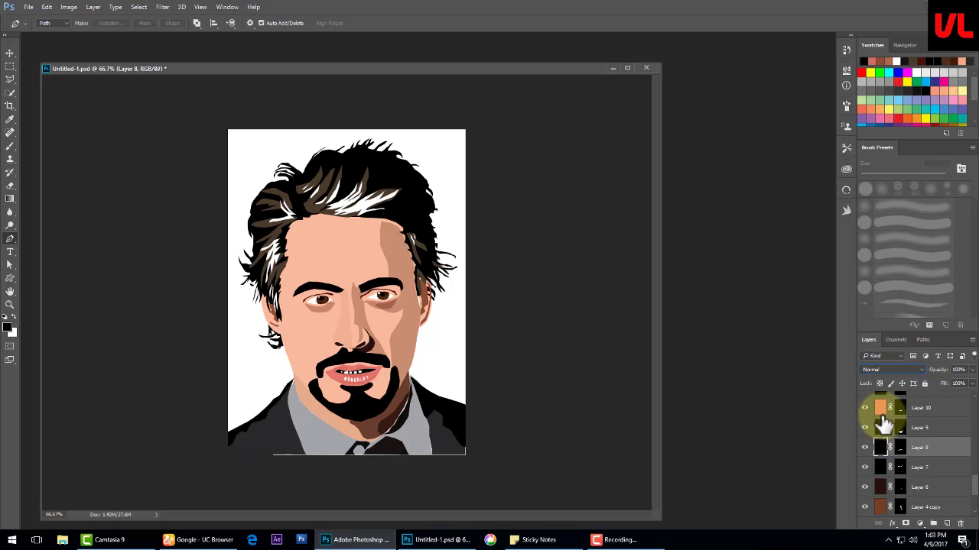
pyautogui.scroll(3, 880, 428)
pyautogui.click(880, 409)
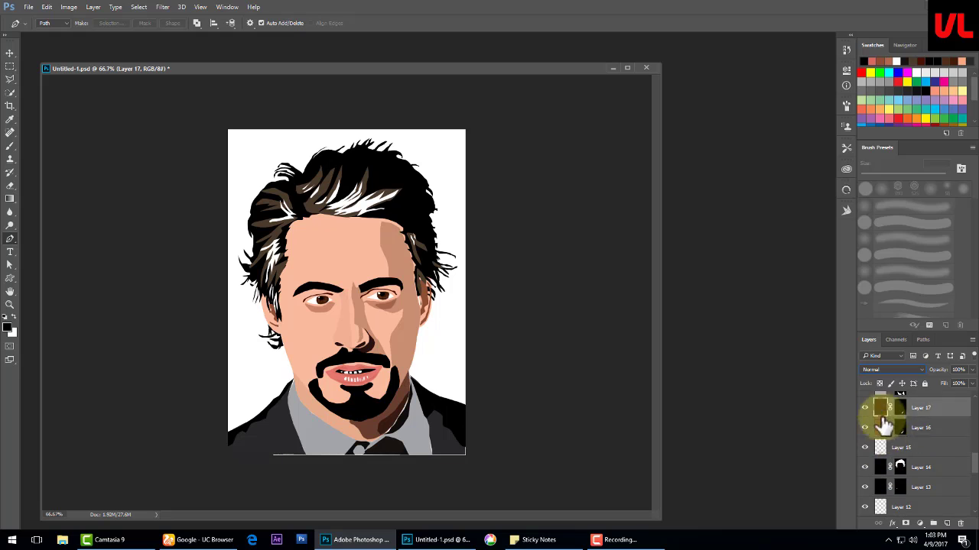
pyautogui.scroll(3, 885, 426)
pyautogui.click(883, 447)
pyautogui.click(890, 369)
pyautogui.click(883, 170)
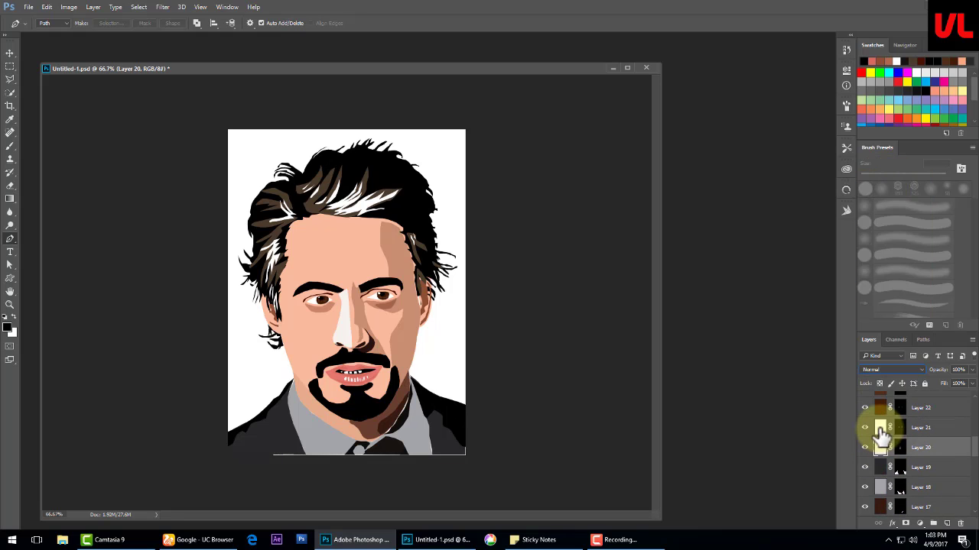
# - Leave Layer 26's blend mode unchanged and set Layer 30 to Normal
pyautogui.scroll(4, 883, 434)
pyautogui.click(883, 467)
pyautogui.click(891, 369)
pyautogui.click(883, 169)
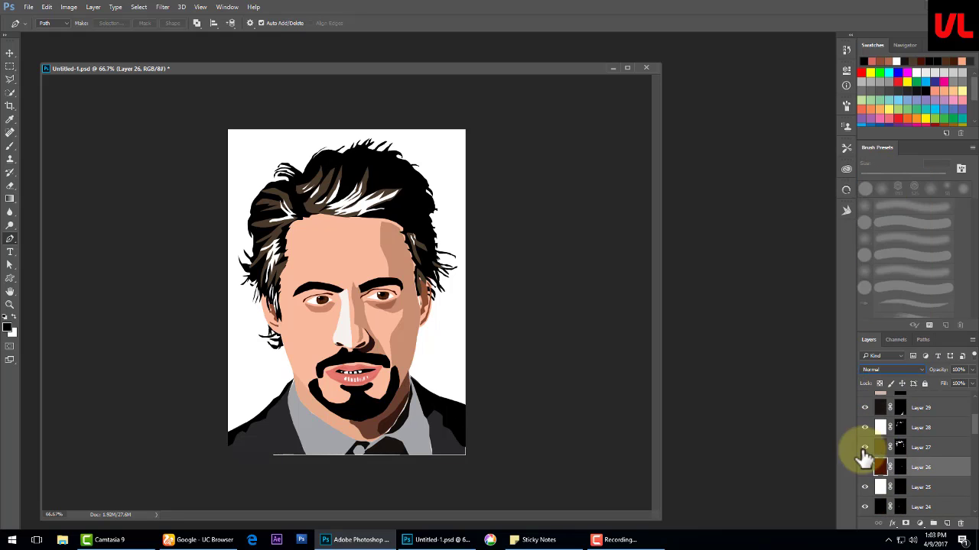
pyautogui.scroll(2, 864, 457)
pyautogui.click(876, 408)
pyautogui.click(890, 369)
pyautogui.click(883, 170)
pyautogui.click(880, 447)
pyautogui.click(891, 369)
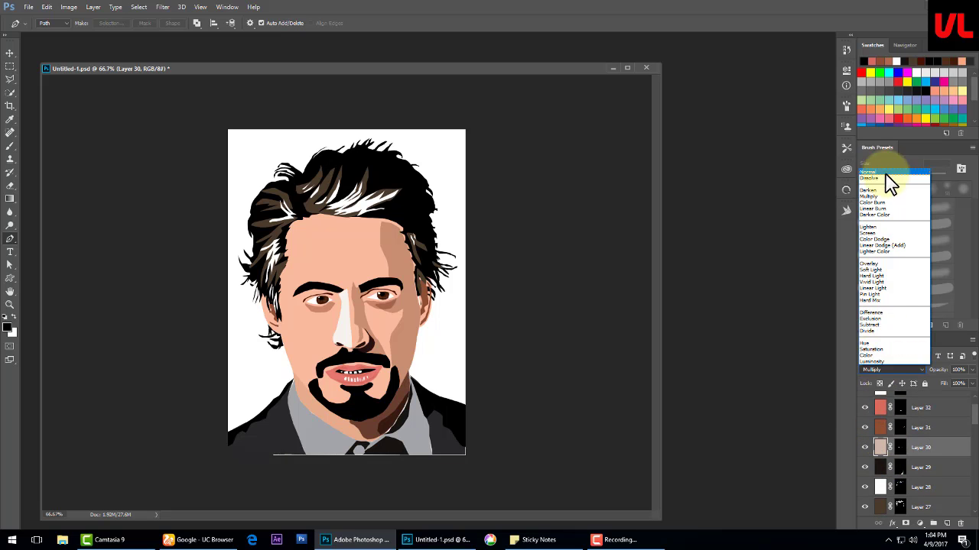
pyautogui.click(884, 173)
# - Select Layer 34, then pick the Layer 16 shading shape with the Move tool
pyautogui.scroll(1, 882, 429)
pyautogui.click(883, 403)
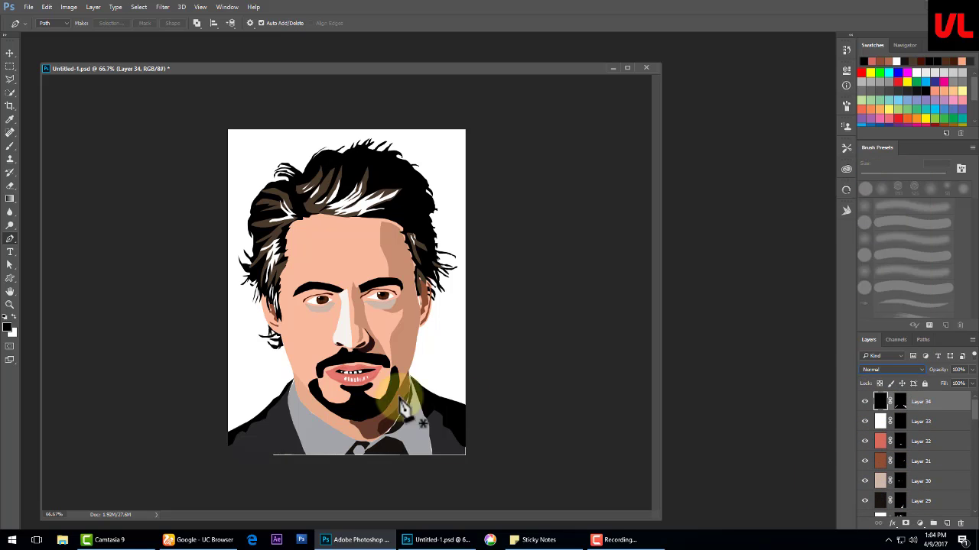
pyautogui.press('v')
pyautogui.click(398, 452)
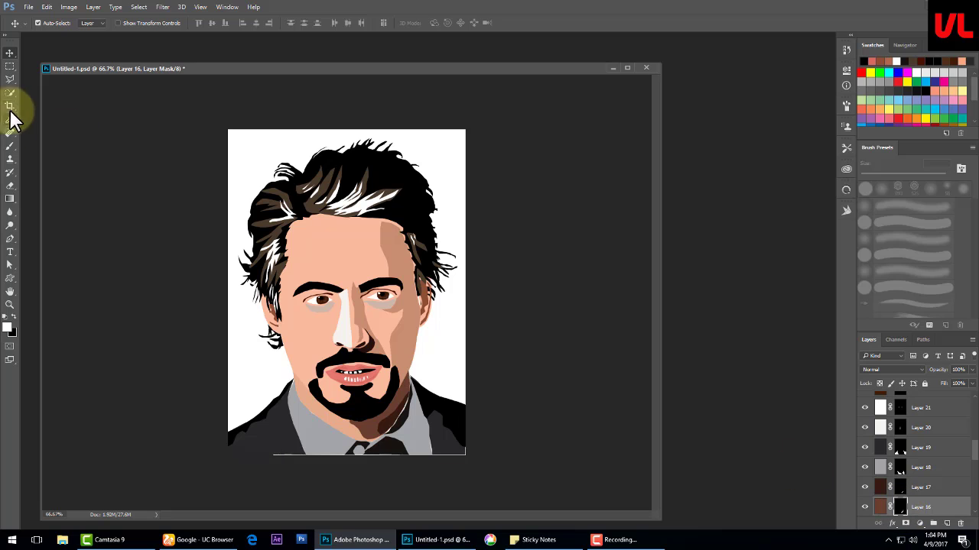
# - Target Layer 18's mask, then Layer 29's mask, for brush painting
pyautogui.click(10, 146)
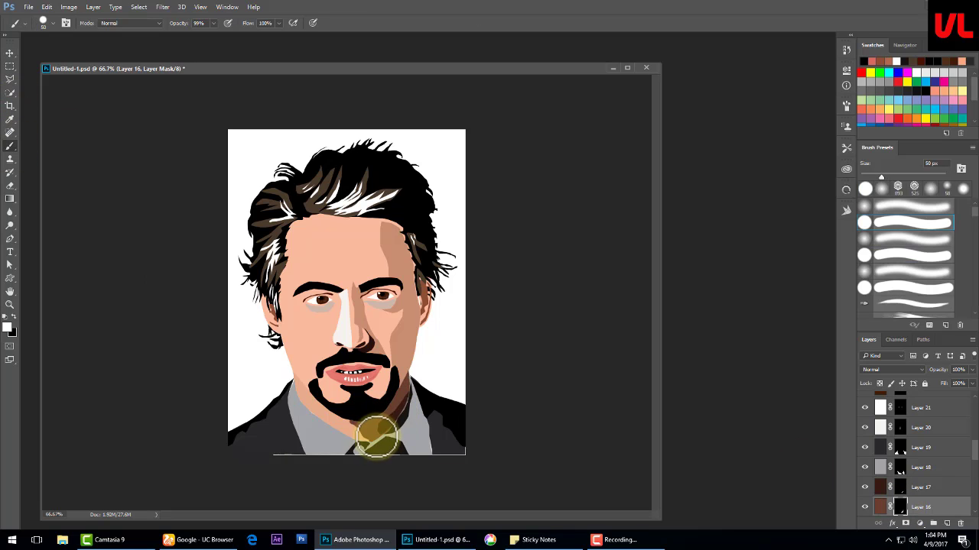
pyautogui.click(899, 467)
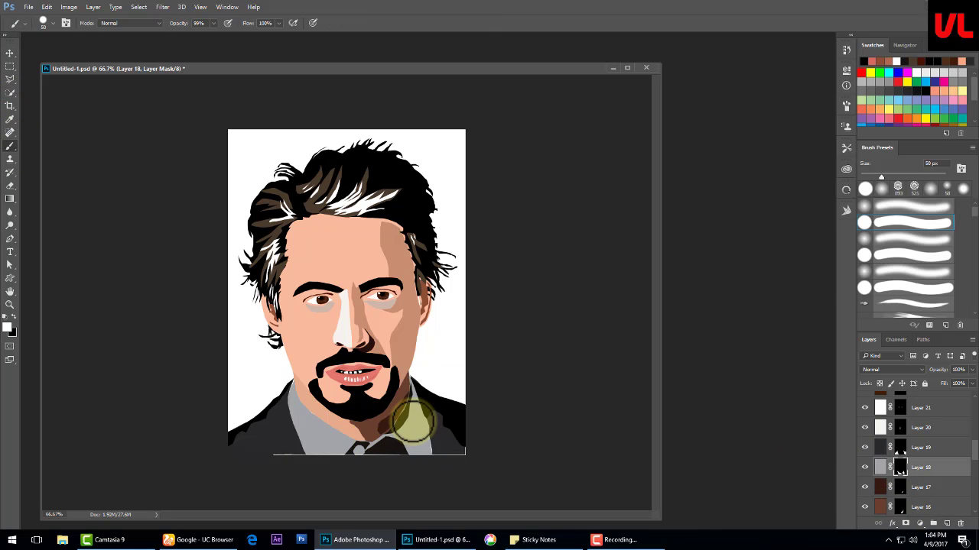
pyautogui.press('v')
pyautogui.click(415, 434)
pyautogui.click(899, 402)
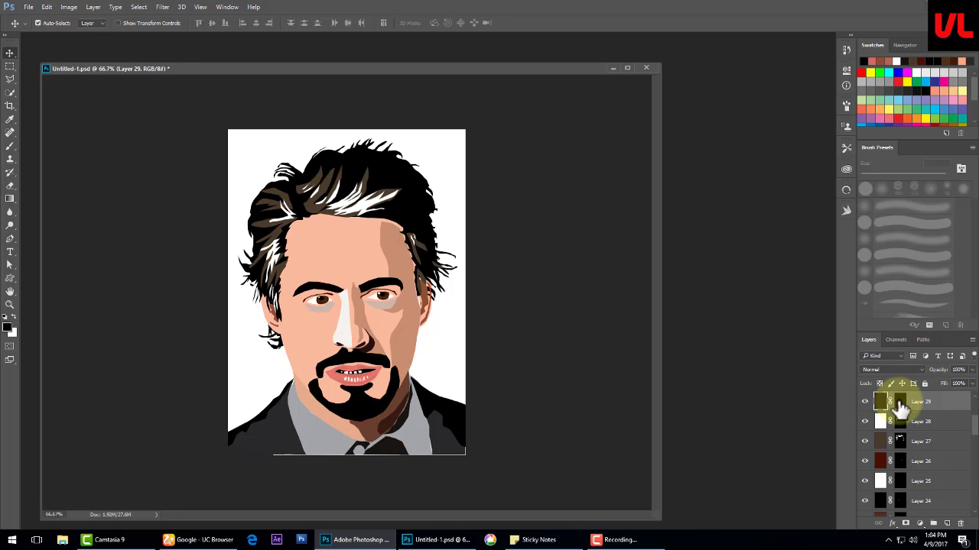
# - Paint Layer 29's mask around the chin with the brush shrunk to 7 then 4 px
pyautogui.press('b')
pyautogui.scroll(3, 393, 417)
pyautogui.press('[')
pyautogui.press('[')
pyautogui.press('[')
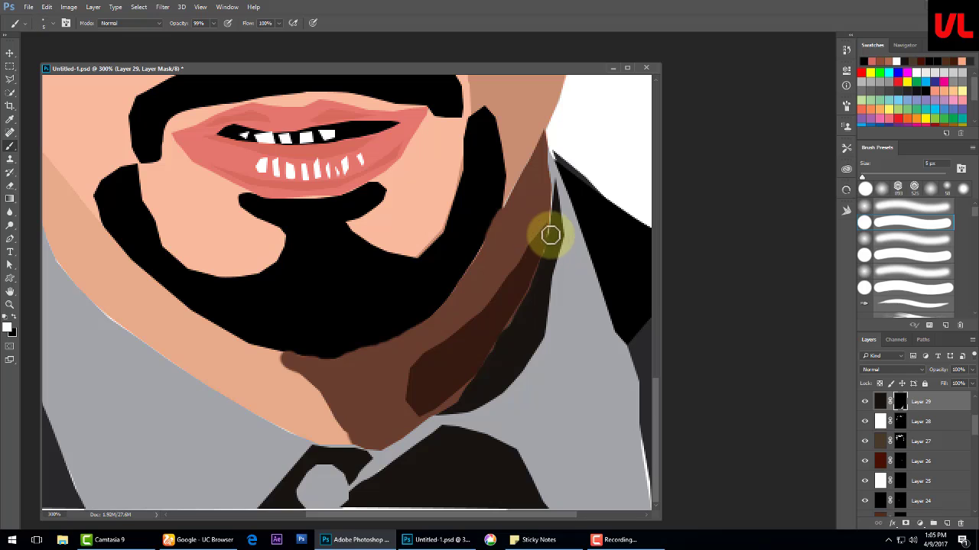
pyautogui.press('[')
pyautogui.hotkey('ctrl', '0')
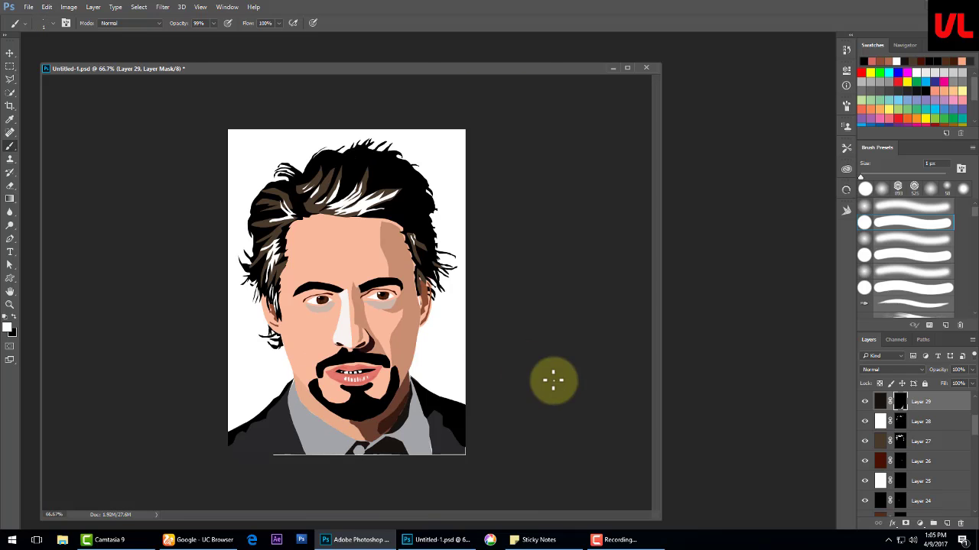
pyautogui.hotkey('ctrl', '1')
# - Touch up Layer 17's collar mask with a small brush, then zoom out to 66.7%
pyautogui.press('v')
pyautogui.click(410, 494)
pyautogui.click(900, 509)
pyautogui.scroll(-1, 98, 207)
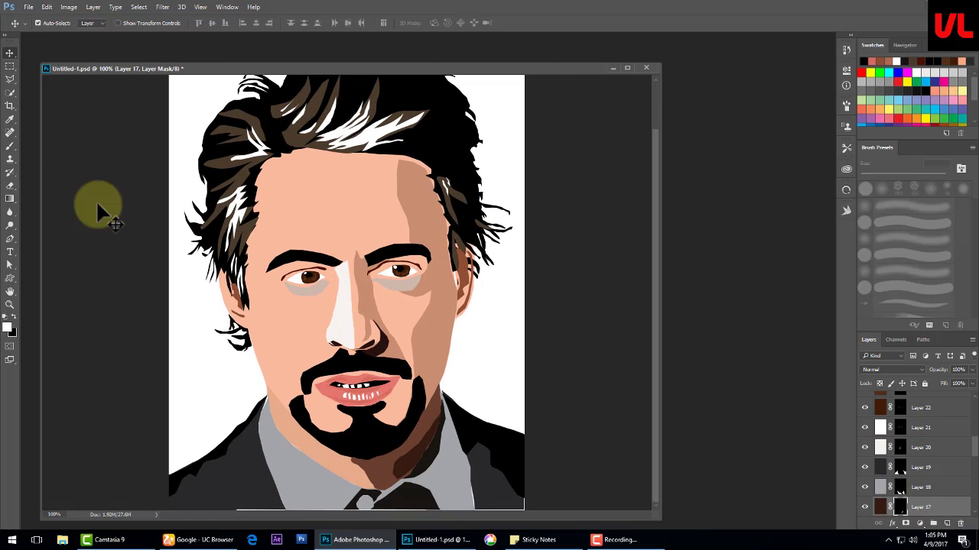
pyautogui.press('b')
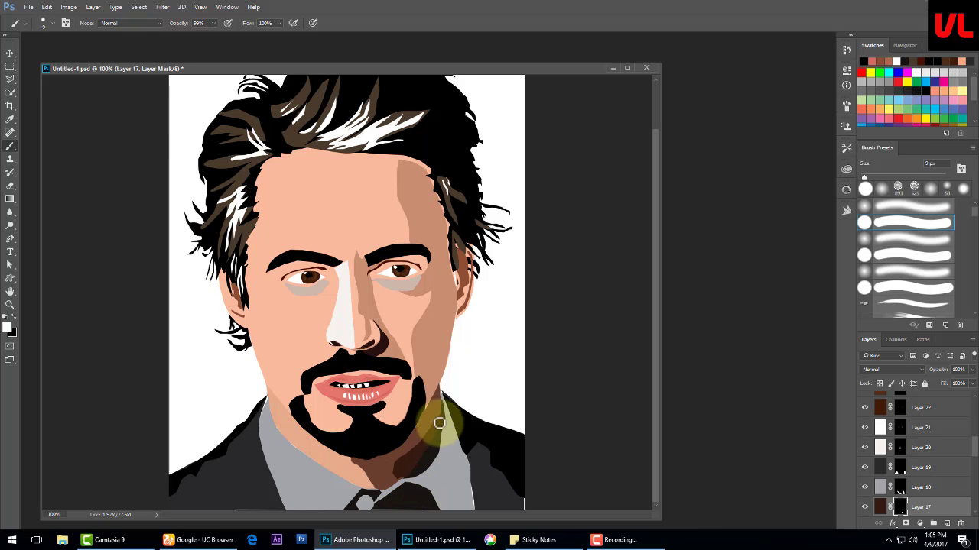
pyautogui.hotkey('ctrl', '-')
# - Colorize Layer 30 pink at saturation 57, abandoning a nose-highlight colour change
pyautogui.press('v')
pyautogui.click(880, 450)
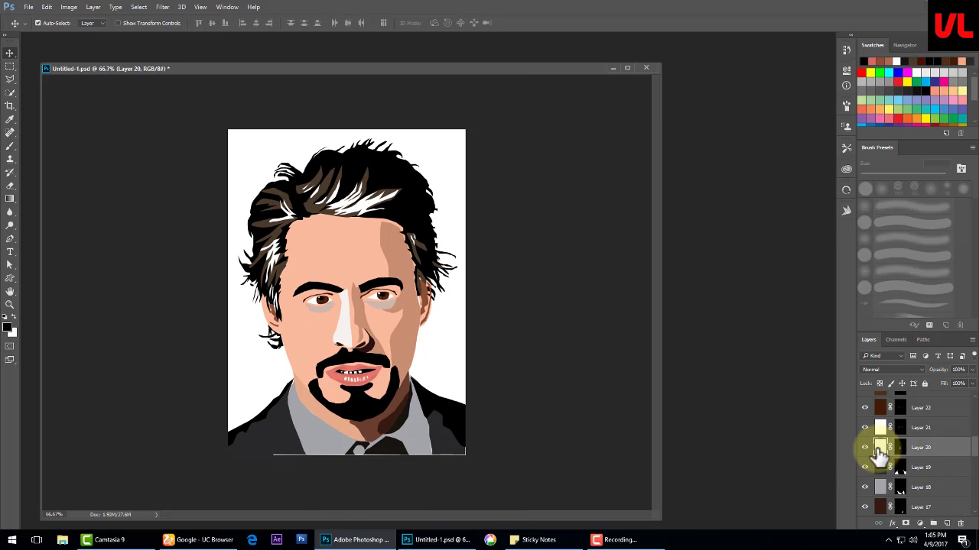
pyautogui.hotkey('ctrl', 'u')
pyautogui.moveTo(677, 438); pyautogui.dragTo(699, 442)
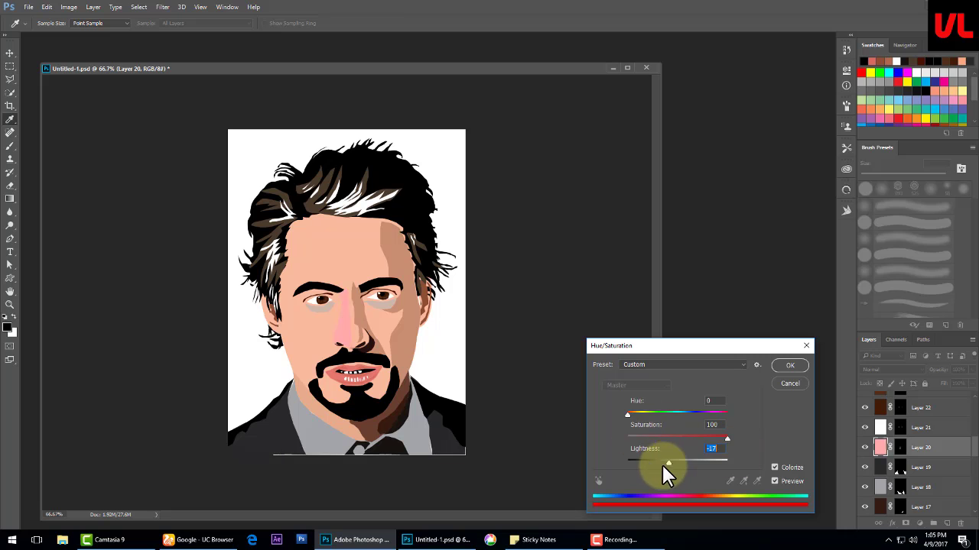
pyautogui.press('Escape')
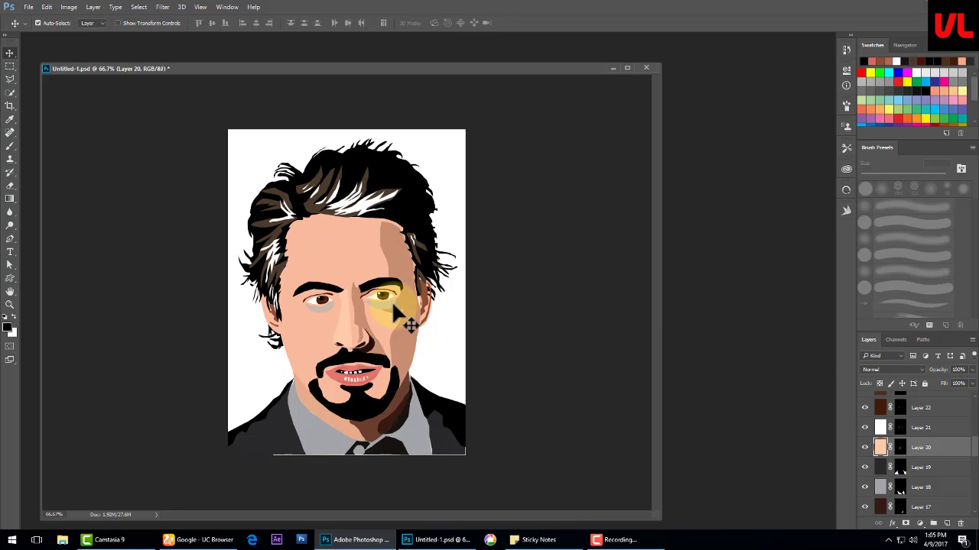
pyautogui.click(400, 306)
pyautogui.hotkey('ctrl', 'u')
pyautogui.moveTo(665, 438); pyautogui.dragTo(683, 438)
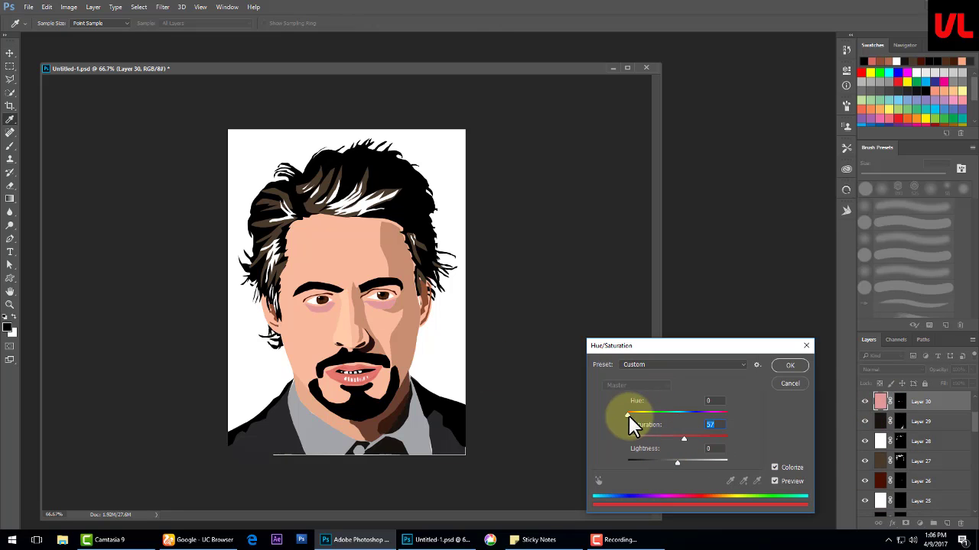
pyautogui.click(790, 365)
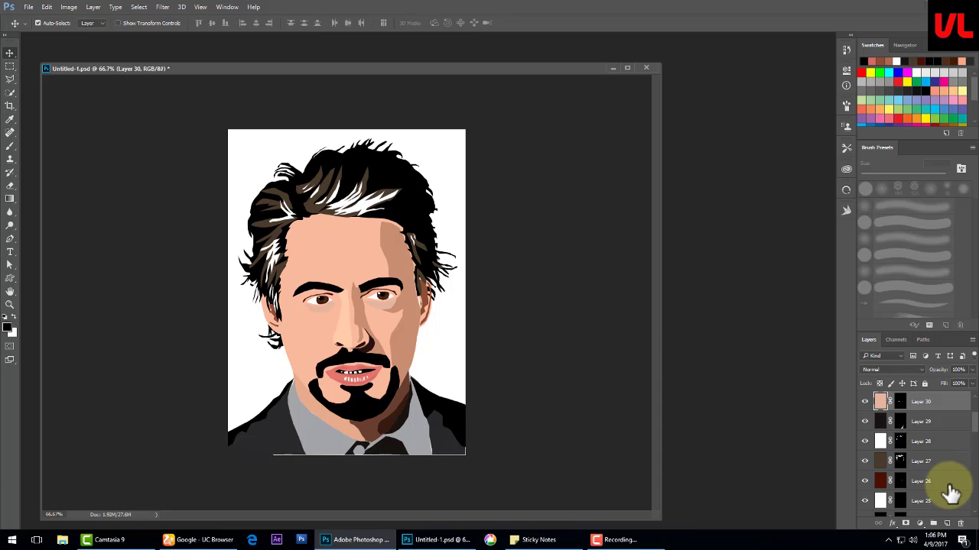
# - Show the Layer 1 copy photo and move it above Layers 18–22
pyautogui.scroll(-10, 948, 489)
pyautogui.click(865, 487)
pyautogui.click(910, 488)
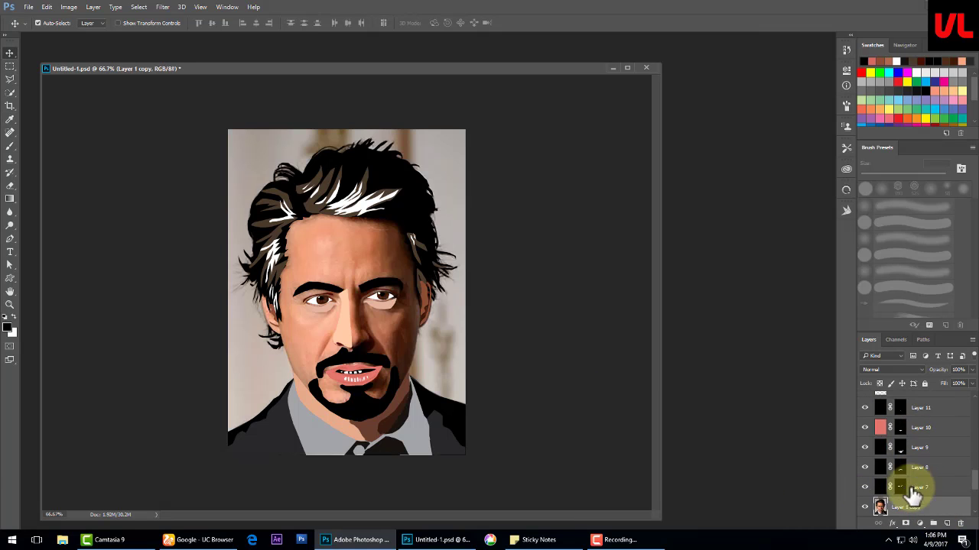
pyautogui.moveTo(910, 498); pyautogui.dragTo(903, 403)
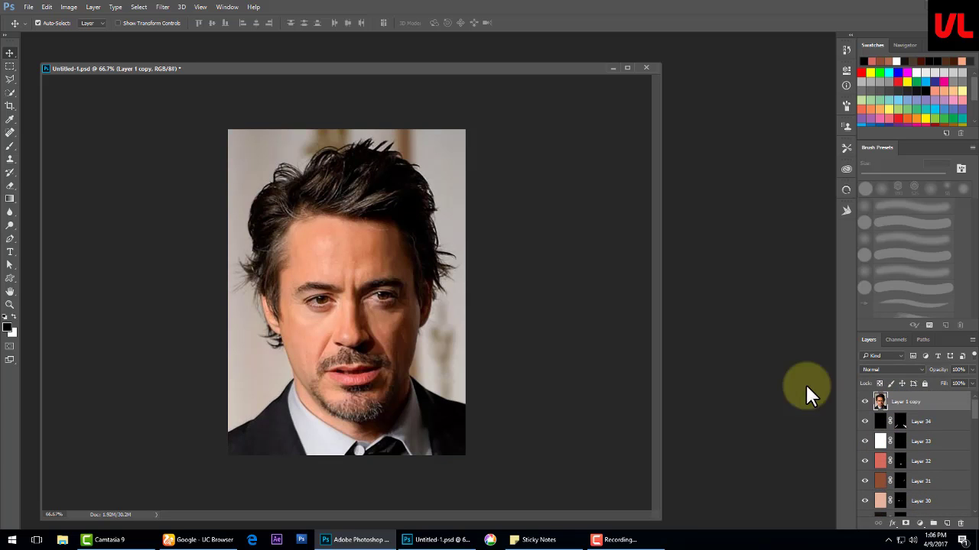
# - Create a hidden white-filled layer and trace two forehead highlight outlines with paths
pyautogui.hotkey('ctrl', 'shift', 'alt', 'n')
pyautogui.hotkey('ctrl', 'BackSpace')
pyautogui.click(865, 401)
pyautogui.click(10, 239)
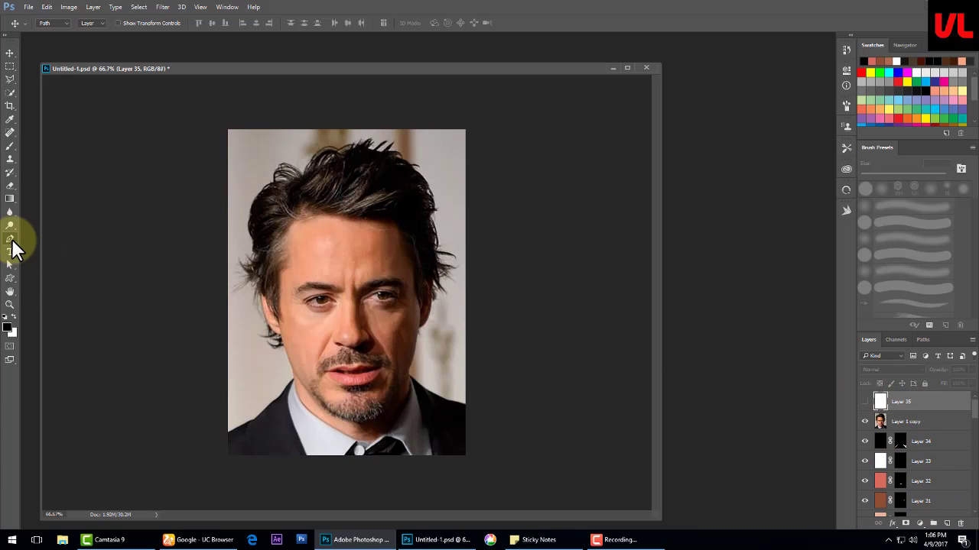
pyautogui.click(308, 239)
pyautogui.click(322, 271)
pyautogui.click(304, 242)
pyautogui.click(308, 238)
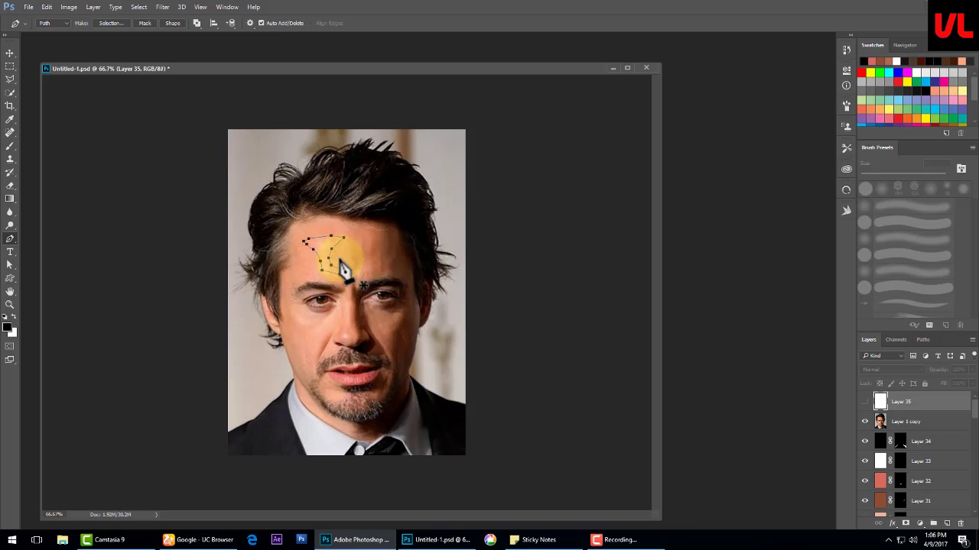
pyautogui.click(354, 266)
# - Mask the white layer to the forehead highlight shapes at 28% opacity
pyautogui.hotkey('ctrl', 'Return')
pyautogui.click(864, 401)
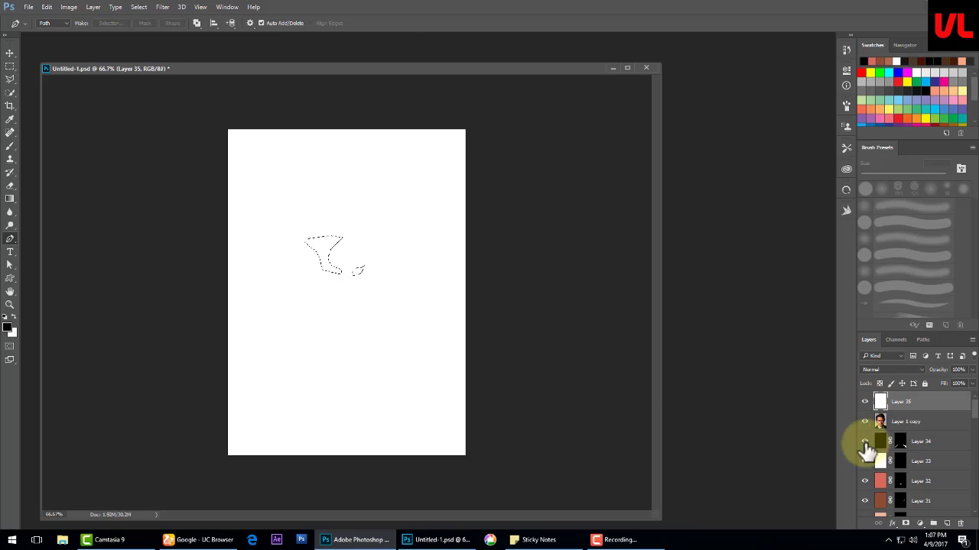
pyautogui.click(919, 524)
pyautogui.click(865, 422)
pyautogui.moveTo(936, 370); pyautogui.dragTo(914, 369)
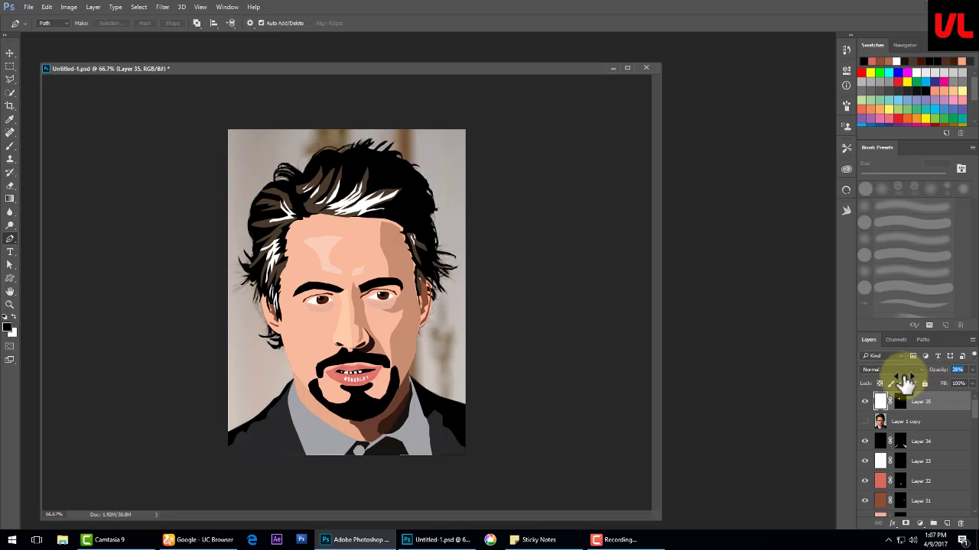
pyautogui.click(879, 402)
pyautogui.click(865, 421)
# - Sample the orange skin tone and fill a new shading layer with it
pyautogui.scroll(1, 349, 393)
pyautogui.scroll(1, 350, 393)
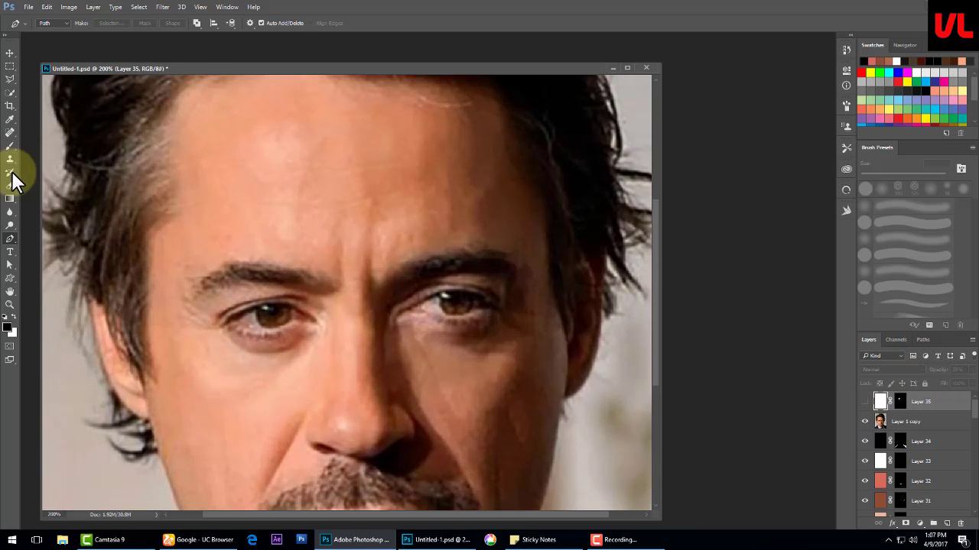
pyautogui.click(10, 145)
pyautogui.click(947, 524)
pyautogui.keyDown('alt'); pyautogui.click(287, 448); pyautogui.keyUp('alt')
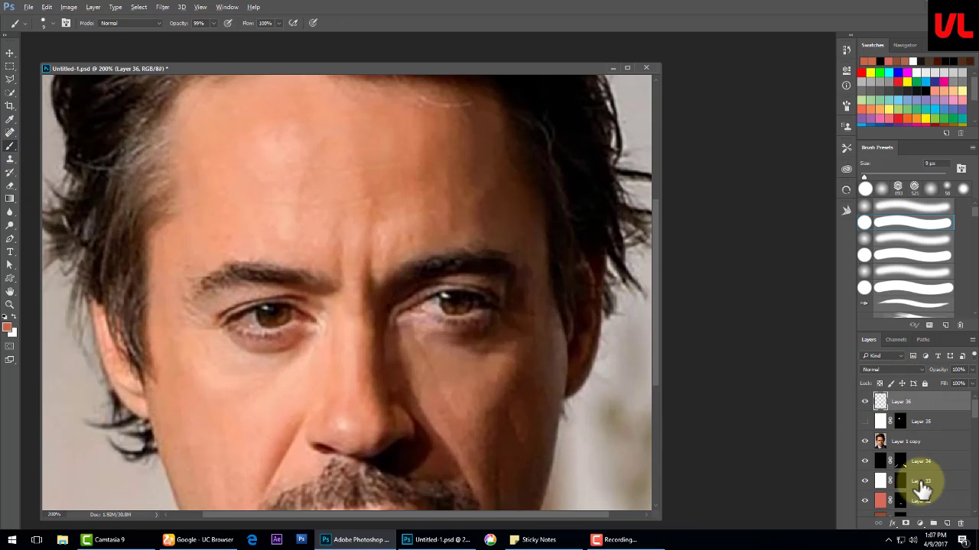
pyautogui.hotkey('alt', 'BackSpace')
# - Trace crease paths beside the nose and along the right cheek toward the mouth
pyautogui.press('p')
pyautogui.click(276, 449)
pyautogui.click(305, 413)
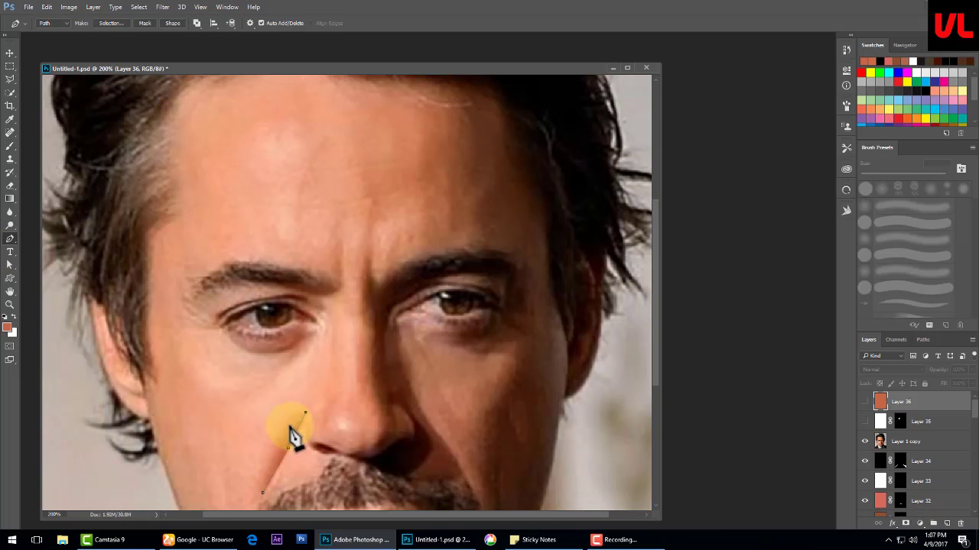
pyautogui.click(260, 482)
pyautogui.moveTo(443, 410); pyautogui.dragTo(416, 328)
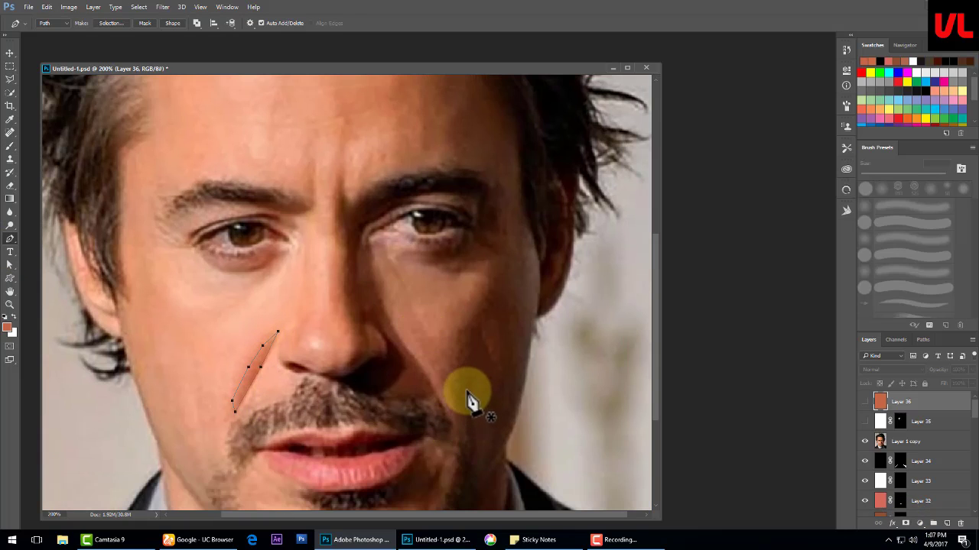
pyautogui.moveTo(470, 425); pyautogui.dragTo(472, 465)
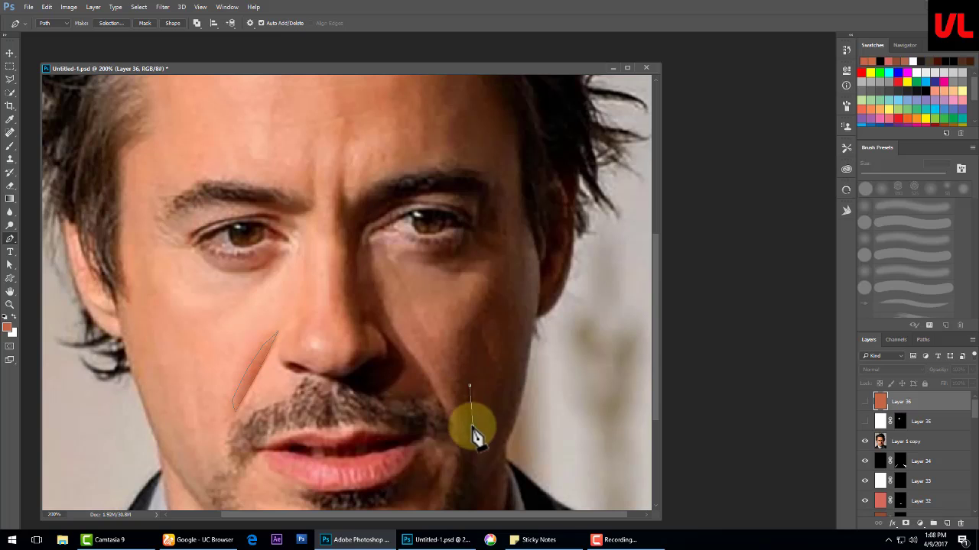
# - Mask the orange layer to the crease shapes and lower it to about 29% opacity
pyautogui.hotkey('ctrl', 'Return')
pyautogui.click(865, 401)
pyautogui.click(905, 523)
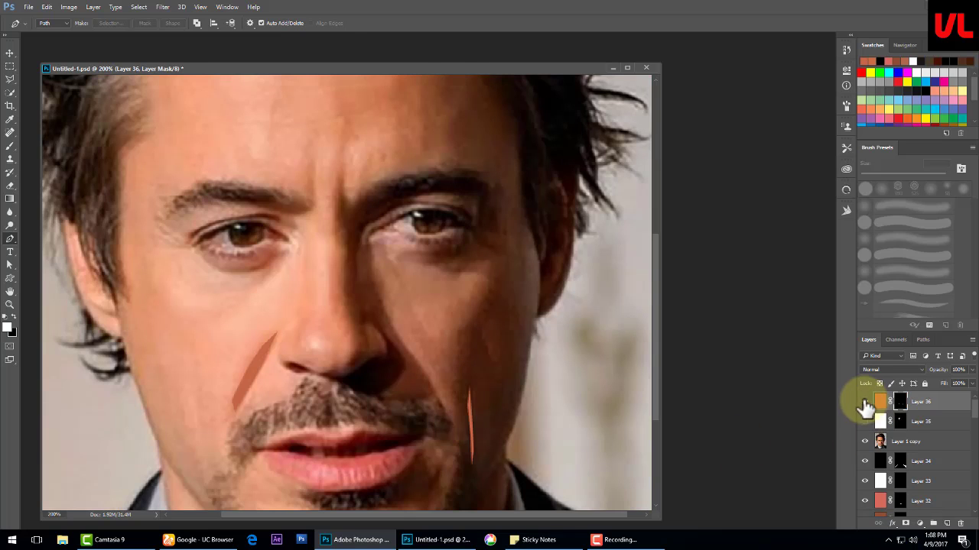
pyautogui.hotkey('ctrl', '-')
pyautogui.click(865, 441)
pyautogui.click(880, 401)
pyautogui.moveTo(937, 369); pyautogui.dragTo(915, 378)
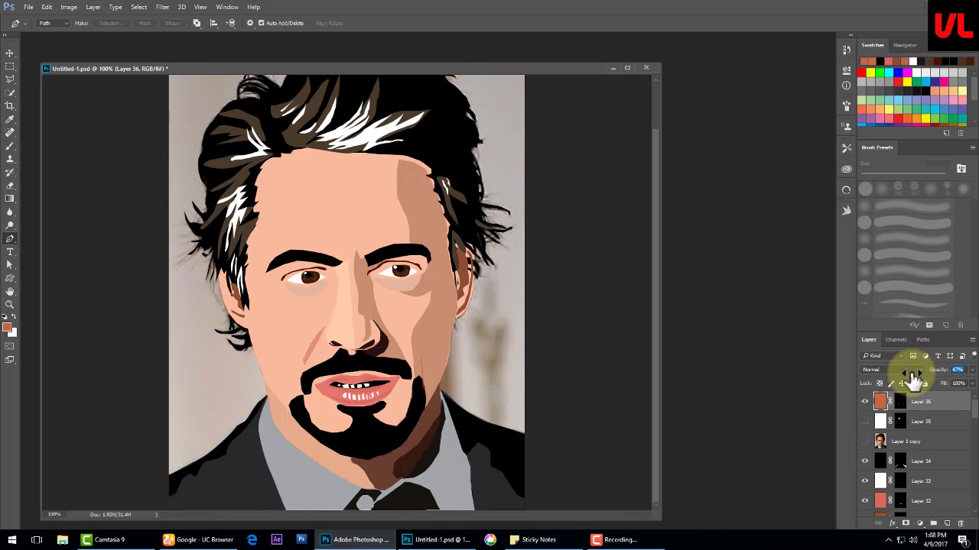
pyautogui.click(864, 442)
pyautogui.click(864, 442)
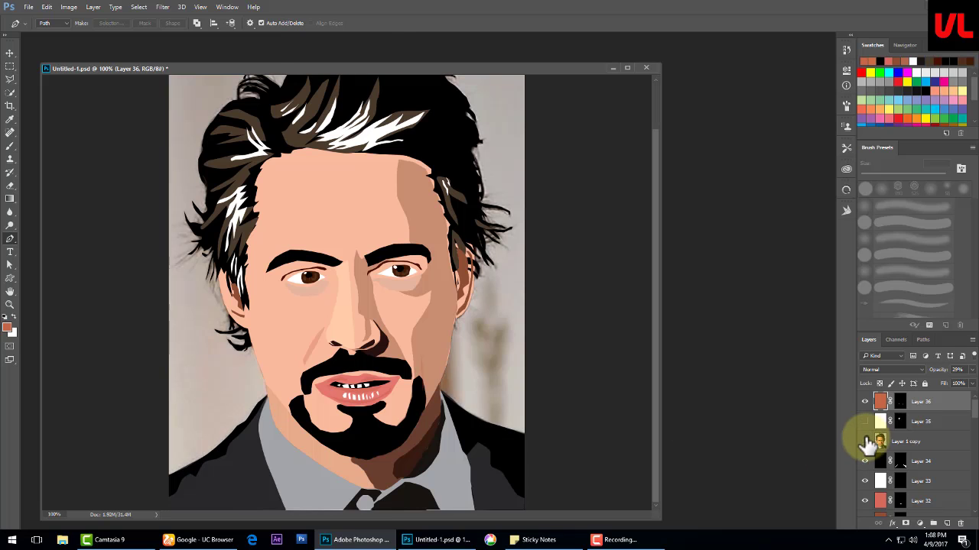
# - Add a hidden orange-filled layer for jaw shading, with the original photo shown for tracing
pyautogui.click(946, 523)
pyautogui.hotkey('alt', 'BackSpace')
pyautogui.click(864, 401)
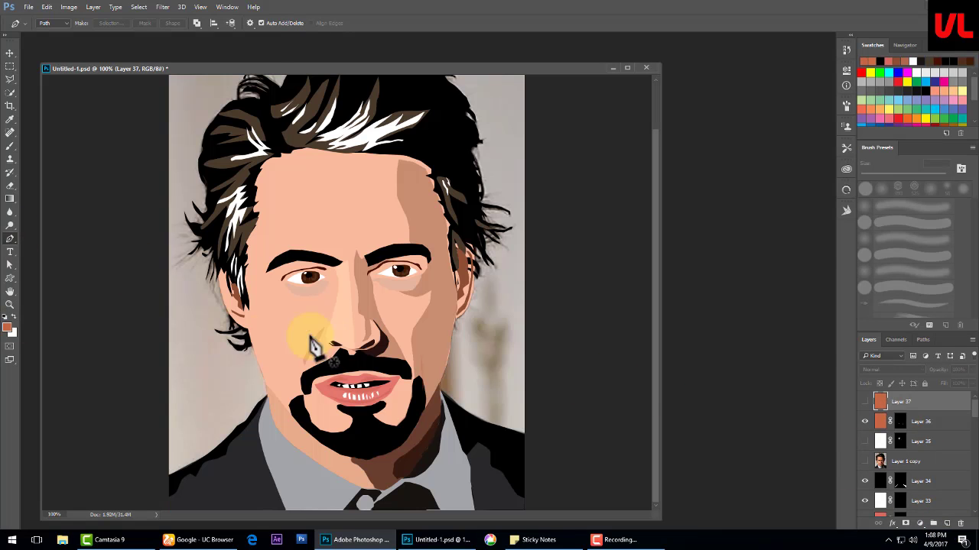
pyautogui.click(864, 461)
# - Trace the shadow outline down the left jaw to the chin and back up the cheek
pyautogui.click(246, 329)
pyautogui.click(253, 350)
pyautogui.click(261, 372)
pyautogui.click(268, 389)
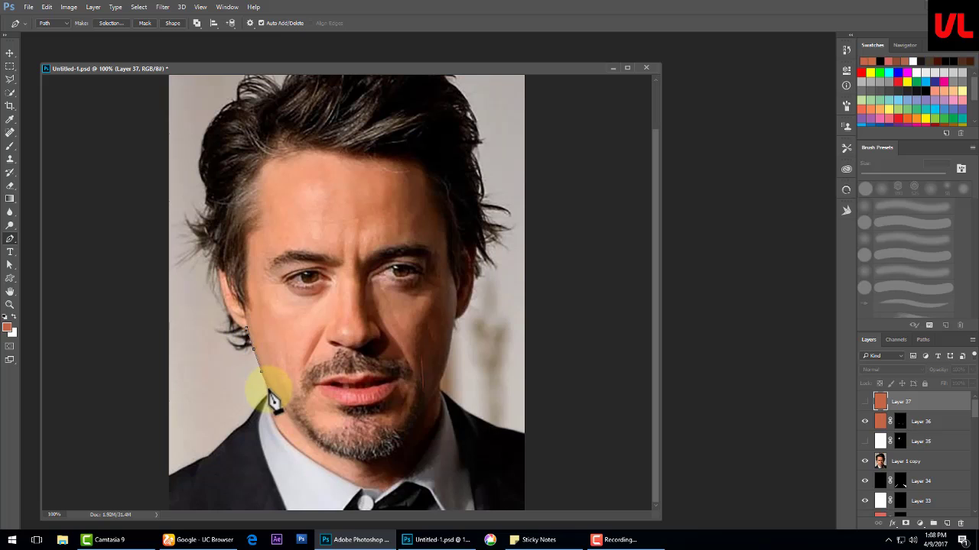
pyautogui.click(285, 409)
pyautogui.click(303, 428)
pyautogui.click(283, 353)
pyautogui.click(266, 327)
pyautogui.click(252, 296)
pyautogui.click(240, 257)
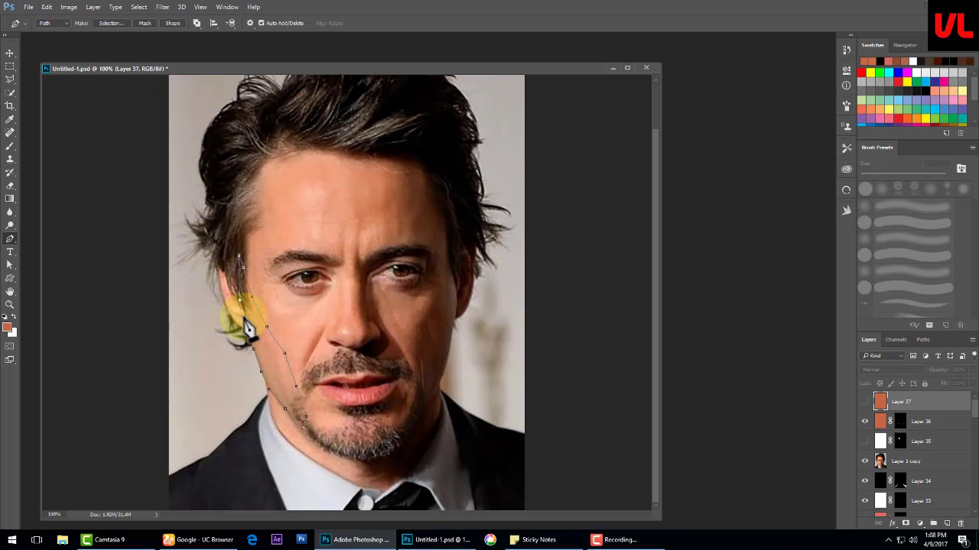
# - Mask the orange layer to the jaw shape and lower it to 14% opacity
pyautogui.click(865, 401)
pyautogui.click(905, 524)
pyautogui.click(865, 461)
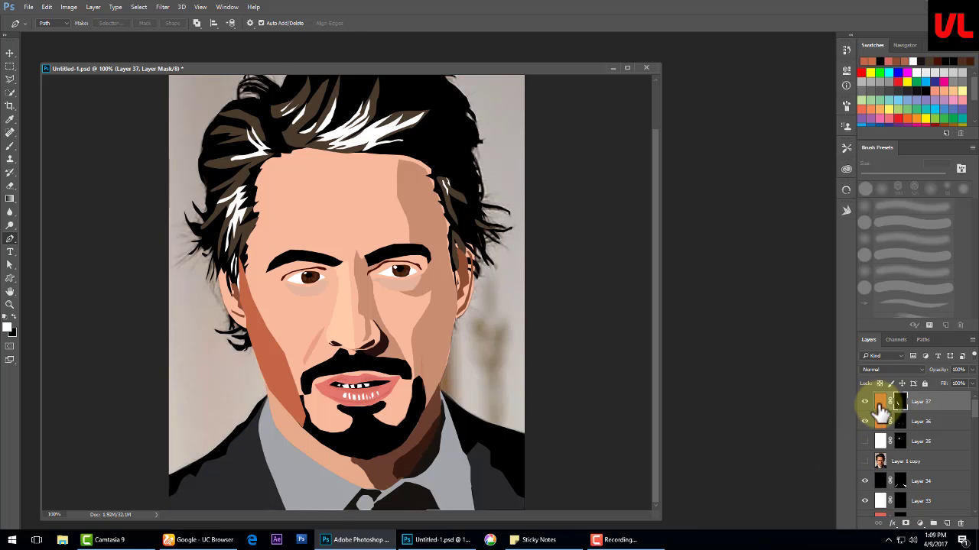
pyautogui.moveTo(940, 370); pyautogui.dragTo(883, 390)
# - Select the jaw mask for brush touch-ups, zoom out and reposition the document window
pyautogui.click(900, 401)
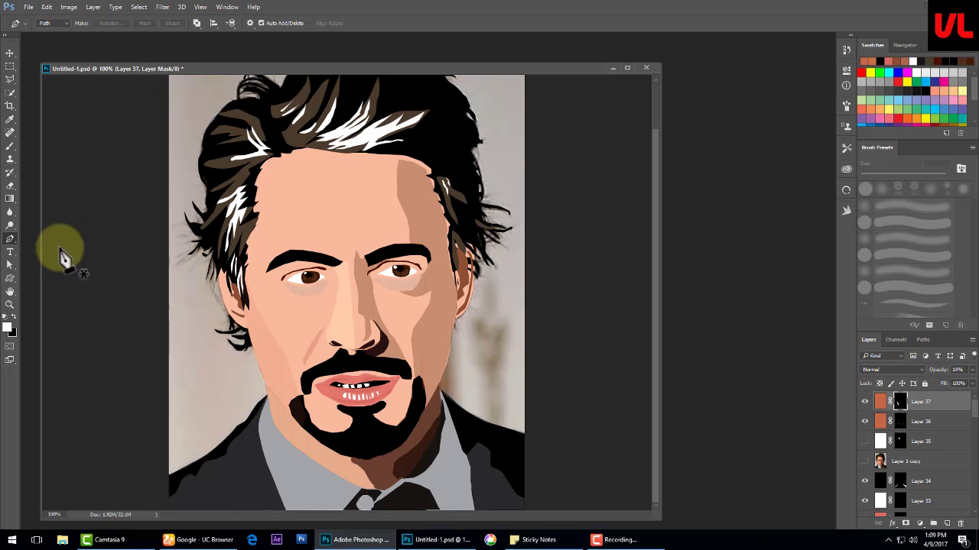
pyautogui.press('b')
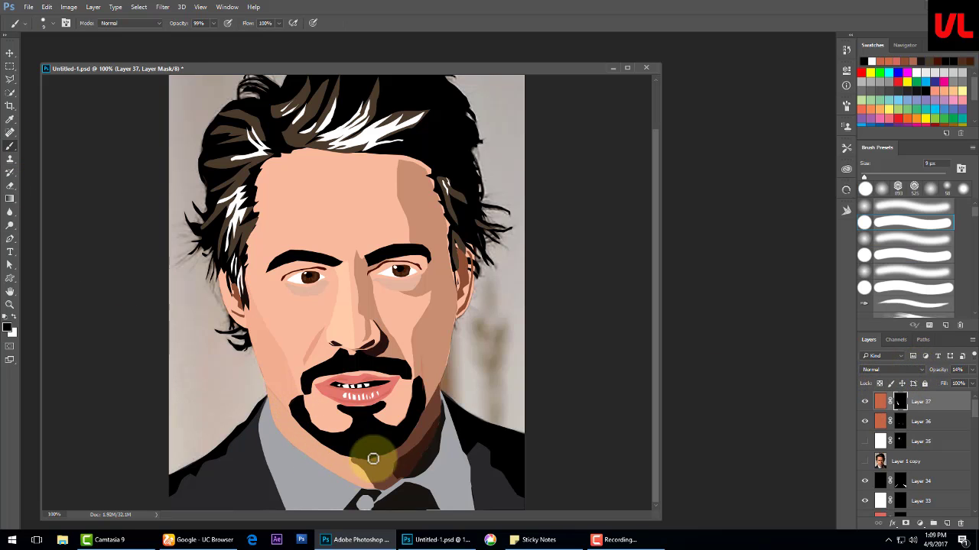
pyautogui.hotkey('ctrl', '-')
pyautogui.press('v')
pyautogui.moveTo(442, 73); pyautogui.dragTo(405, 71)
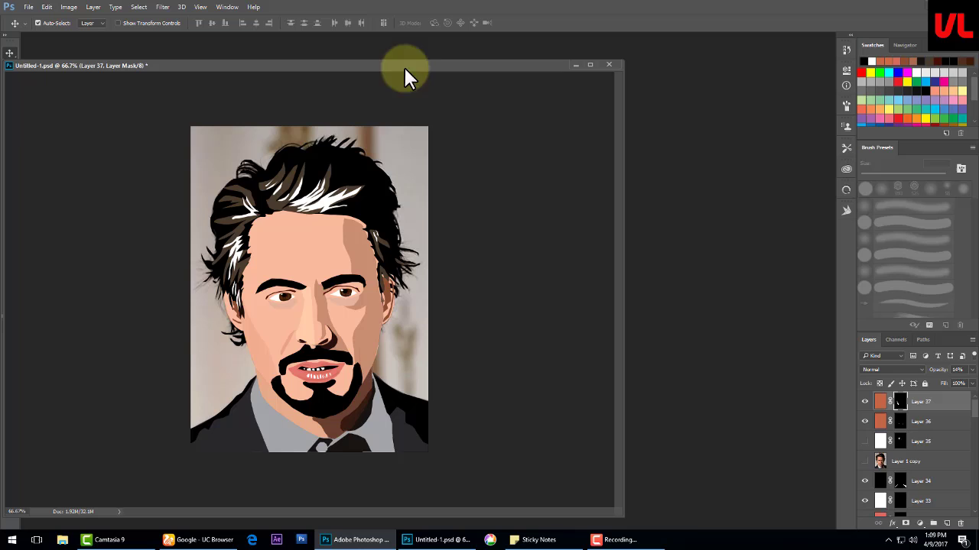
# - Copy the original photo into a new document in its own floating window
pyautogui.click(864, 461)
pyautogui.click(894, 462)
pyautogui.hotkey('ctrl', 'c')
pyautogui.hotkey('ctrl', 'n')
pyautogui.press('Return')
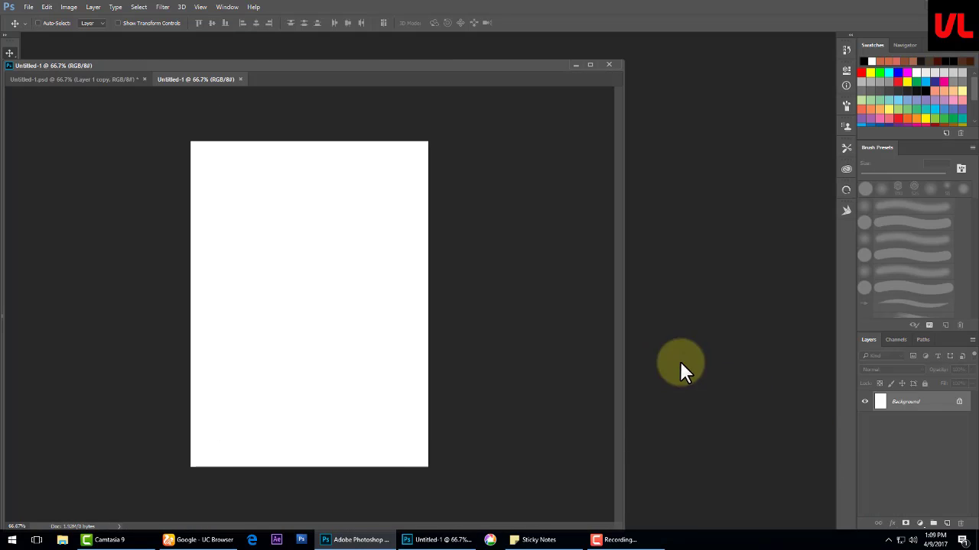
pyautogui.hotkey('ctrl', 'v')
pyautogui.moveTo(198, 79)
pyautogui.mouseDown()
pyautogui.moveTo(449, 114)
pyautogui.moveTo(709, 169)
pyautogui.moveTo(625, 97)
pyautogui.mouseUp()
# - Place the photo window beside the cartoon, hide the photo layers, and add an orange-purple gradient background
pyautogui.click(865, 466)
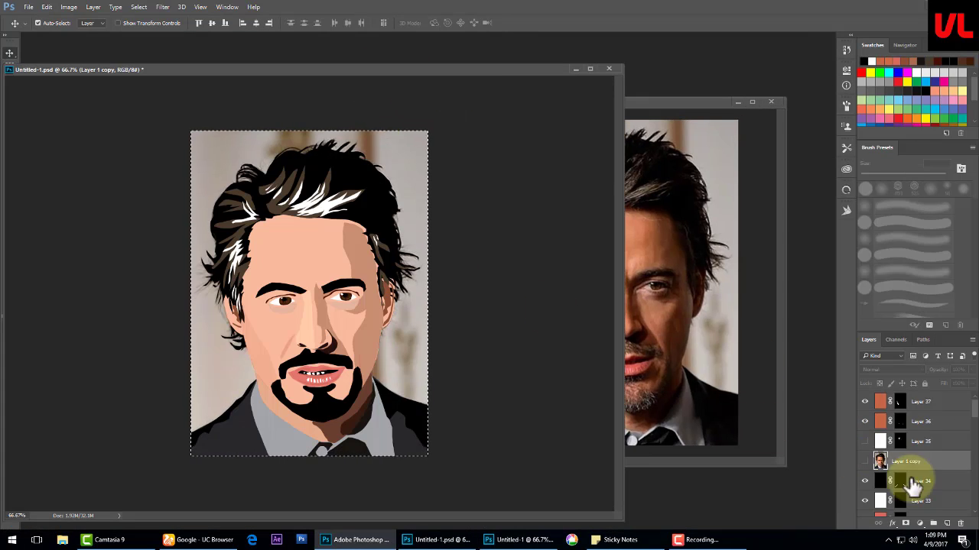
pyautogui.click(865, 487)
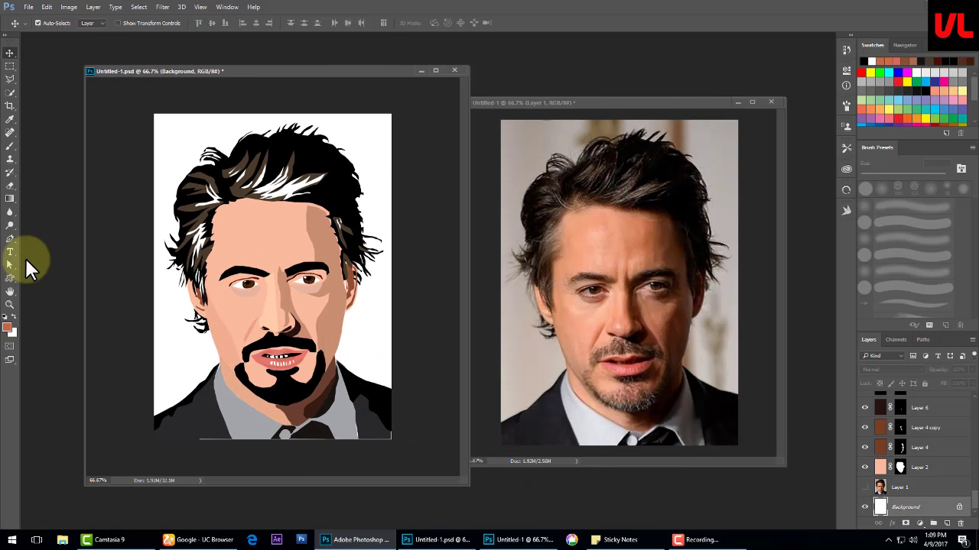
pyautogui.moveTo(278, 282); pyautogui.dragTo(272, 365)
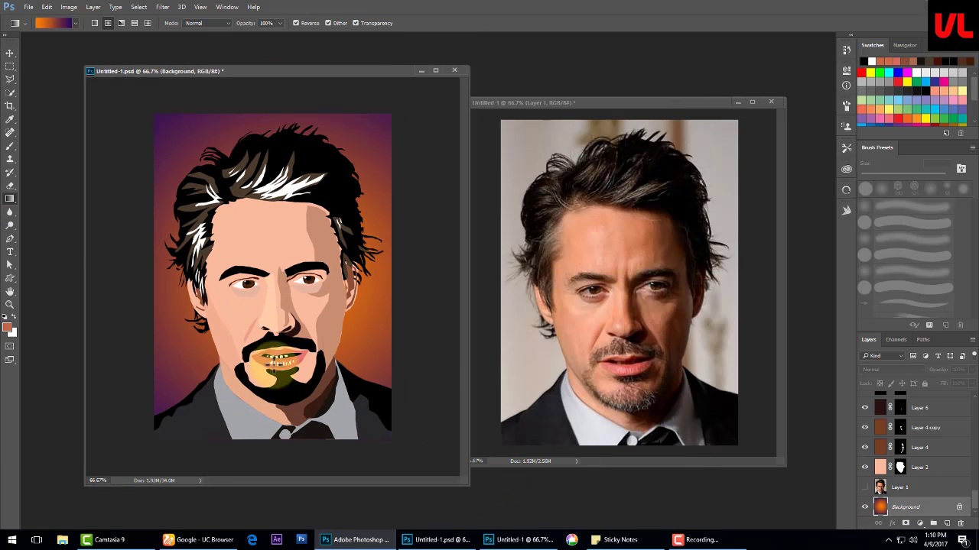